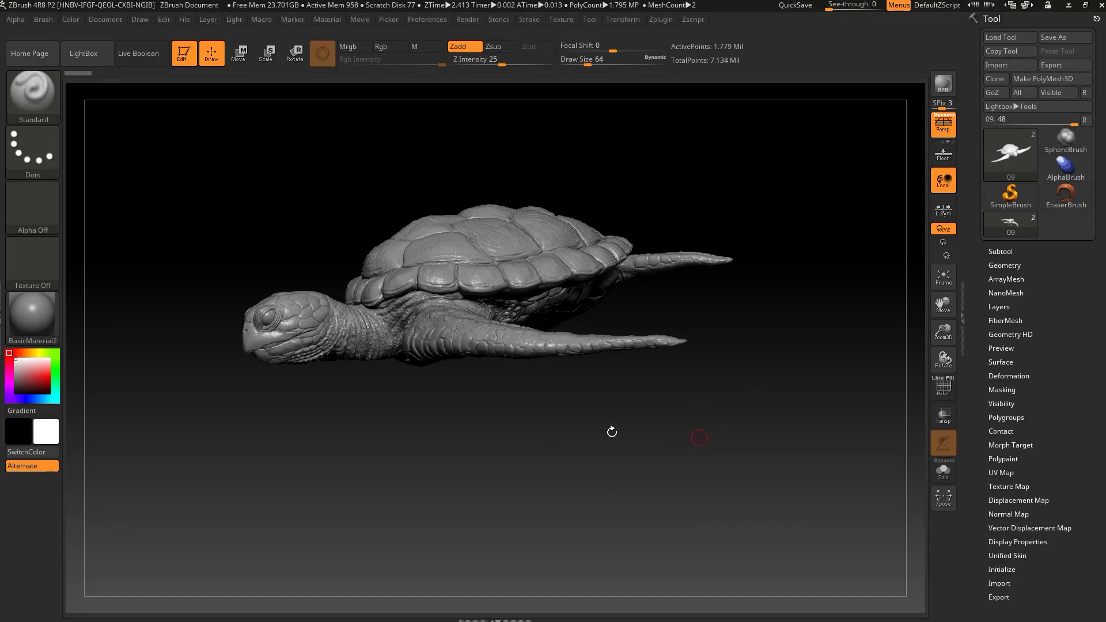
- Dock the Zplugin palette open in the right tray beside the turtle sculpt
{"action": "mouse_move", "coordinate": [562, 412]}
{"action": "left_mouse_down"}
{"action": "mouse_move", "coordinate": [731, 424]}
{"action": "mouse_move", "coordinate": [842, 331]}
{"action": "mouse_move", "coordinate": [751, 374]}
{"action": "left_mouse_up"}
{"action": "left_click", "coordinate": [667, 20]}
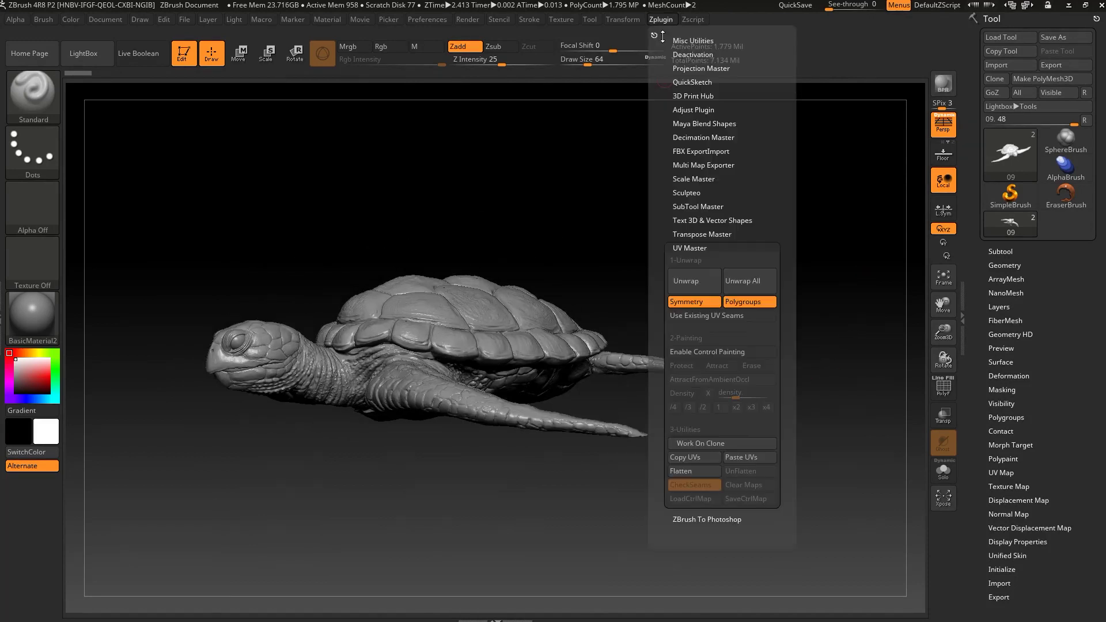
{"action": "mouse_move", "coordinate": [653, 35]}
{"action": "left_mouse_down"}
{"action": "mouse_move", "coordinate": [929, 49]}
{"action": "mouse_move", "coordinate": [972, 34]}
{"action": "left_mouse_up"}
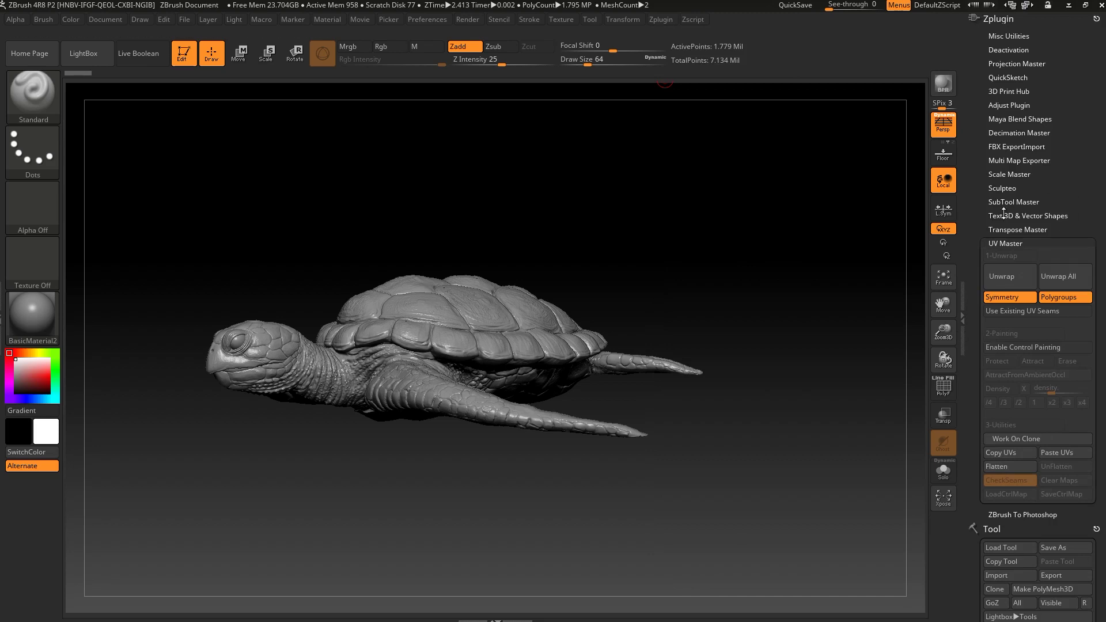
- Expand the UV Master plugin controls and start Work On Clone for the turtle
{"action": "left_click", "coordinate": [1007, 243]}
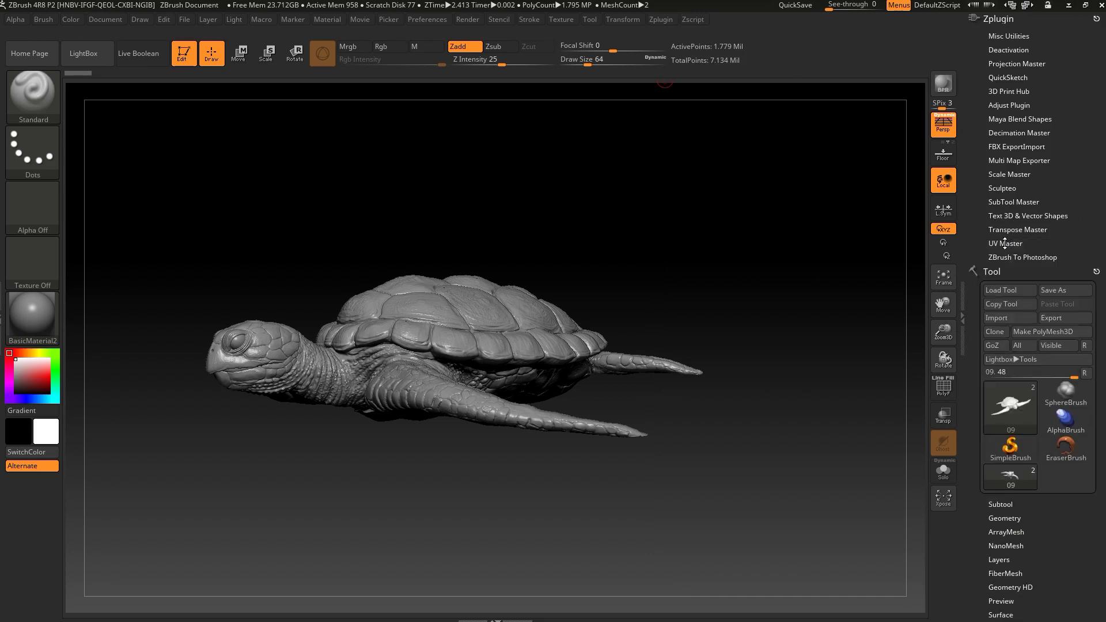
{"action": "left_click", "coordinate": [1007, 244]}
{"action": "left_click_drag", "start_coordinate": [1007, 243], "coordinate": [1034, 169]}
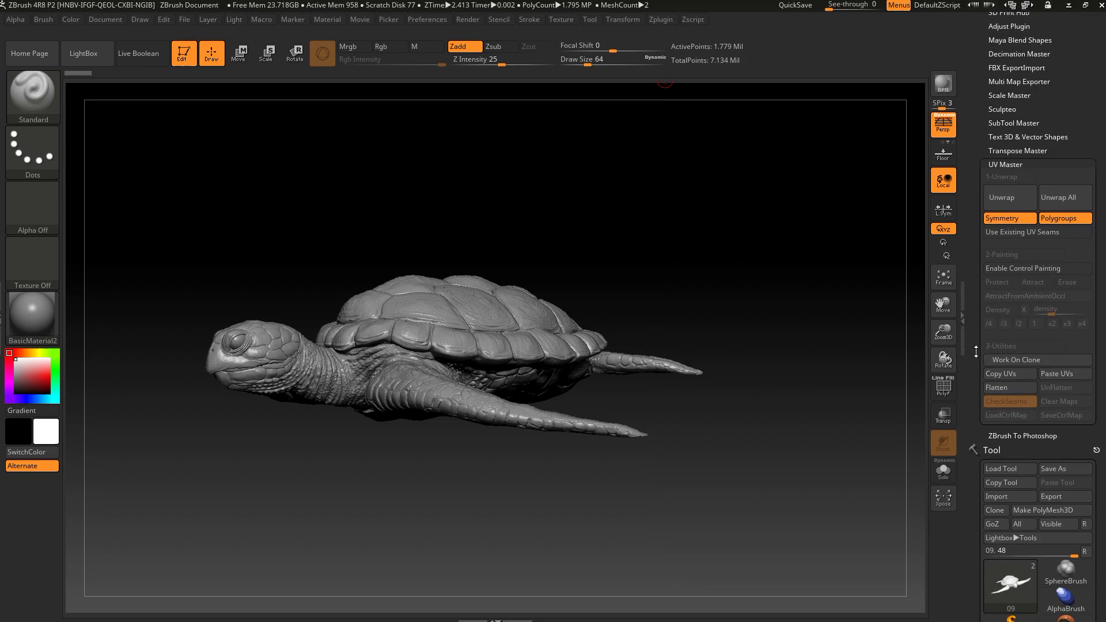
{"action": "left_click", "coordinate": [1016, 359]}
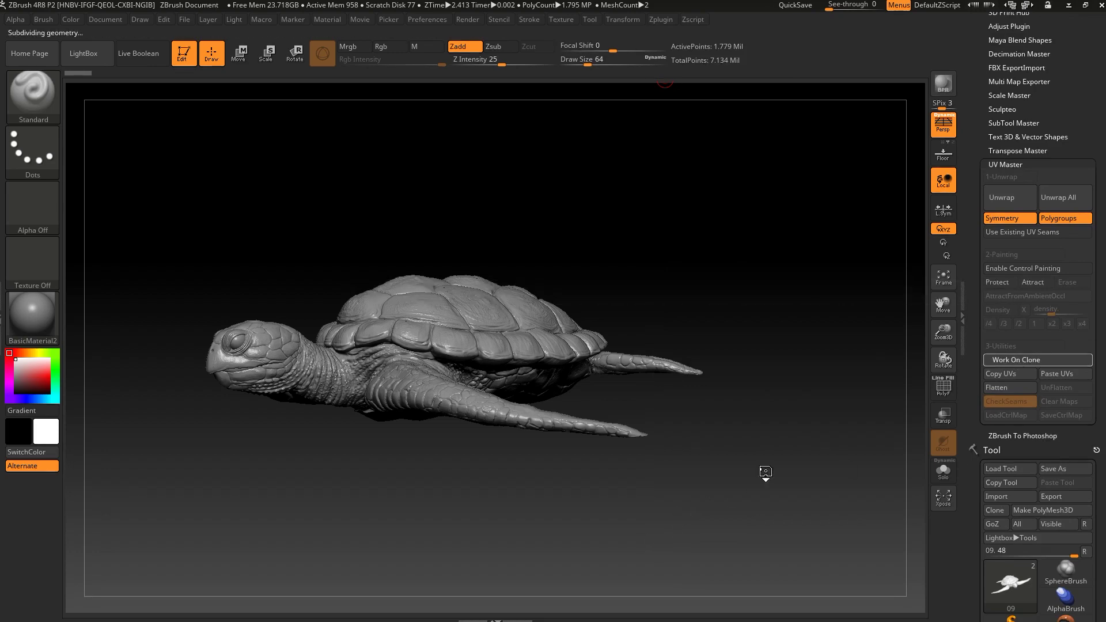
- Show the polygon wireframe (PolyF) on the low-poly turtle clone
{"action": "mouse_move", "coordinate": [822, 415]}
{"action": "left_mouse_down"}
{"action": "mouse_move", "coordinate": [810, 439]}
{"action": "mouse_move", "coordinate": [791, 415]}
{"action": "mouse_move", "coordinate": [846, 434]}
{"action": "left_mouse_up"}
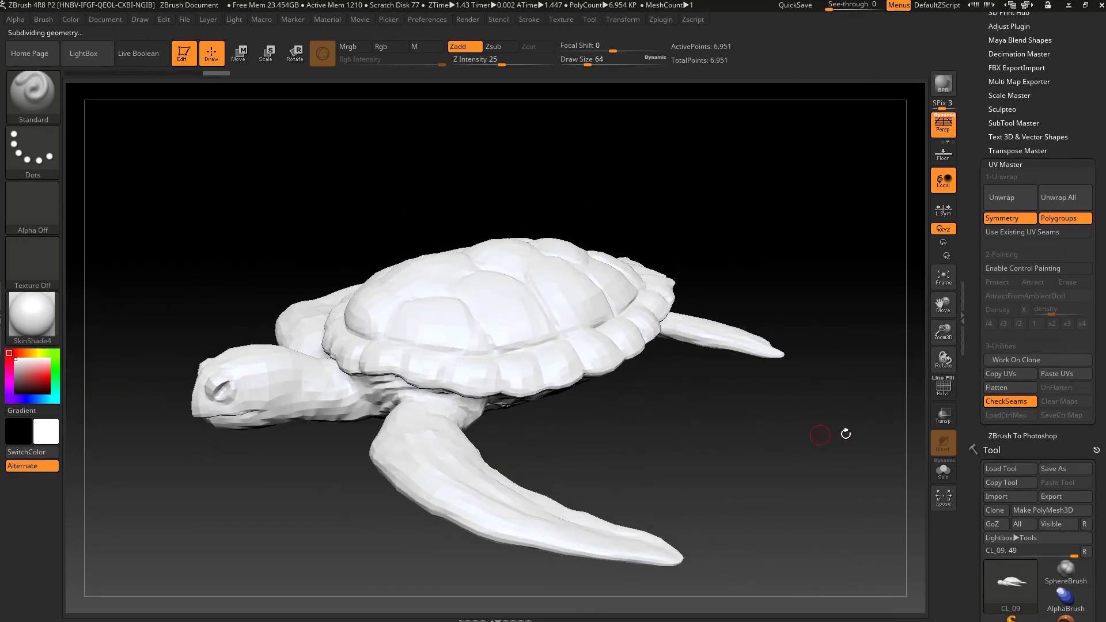
{"action": "left_click", "coordinate": [943, 391]}
{"action": "mouse_move", "coordinate": [743, 470]}
{"action": "left_mouse_down"}
{"action": "mouse_move", "coordinate": [749, 343]}
{"action": "mouse_move", "coordinate": [739, 388]}
{"action": "left_mouse_up"}
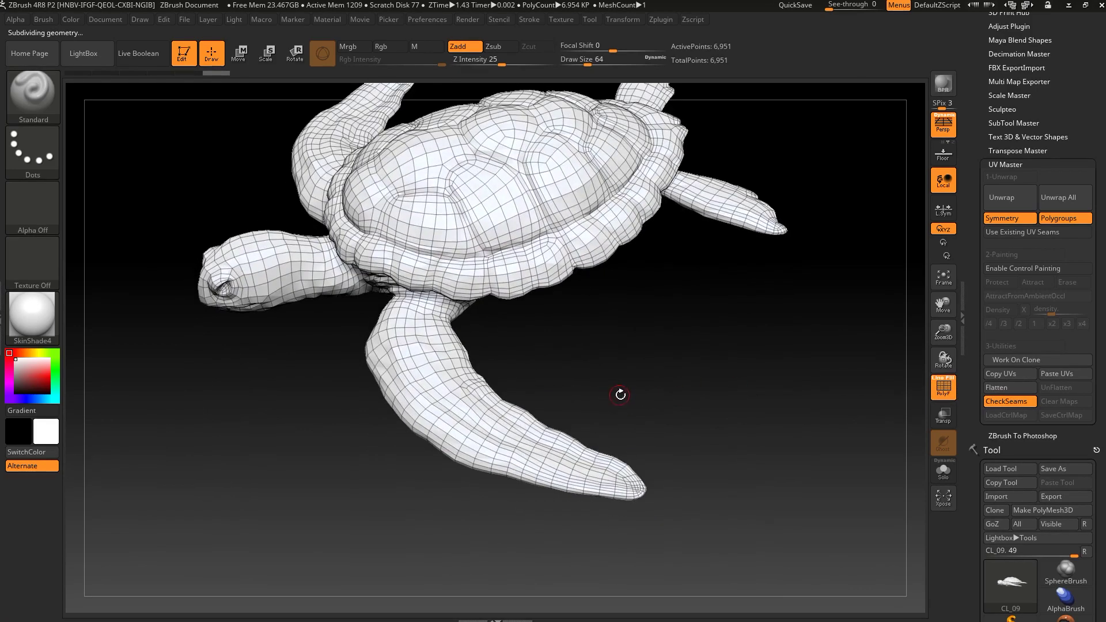
- Switch the hide-selection stroke from rectangle to freehand Lasso
{"action": "key", "text": "ctrl+shift"}
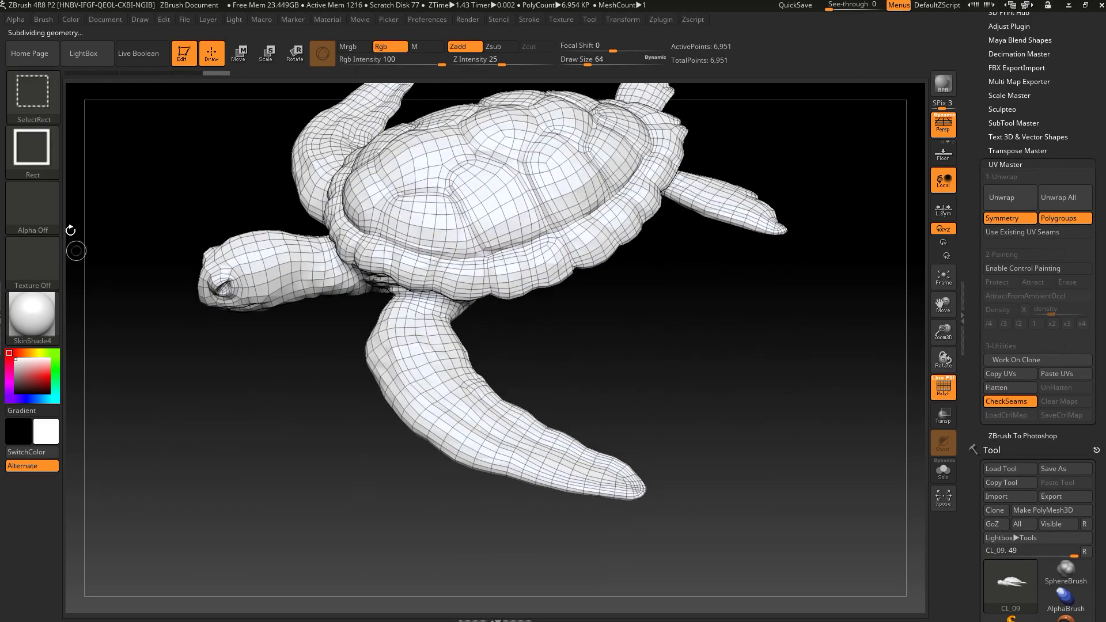
{"action": "left_click", "coordinate": [38, 145]}
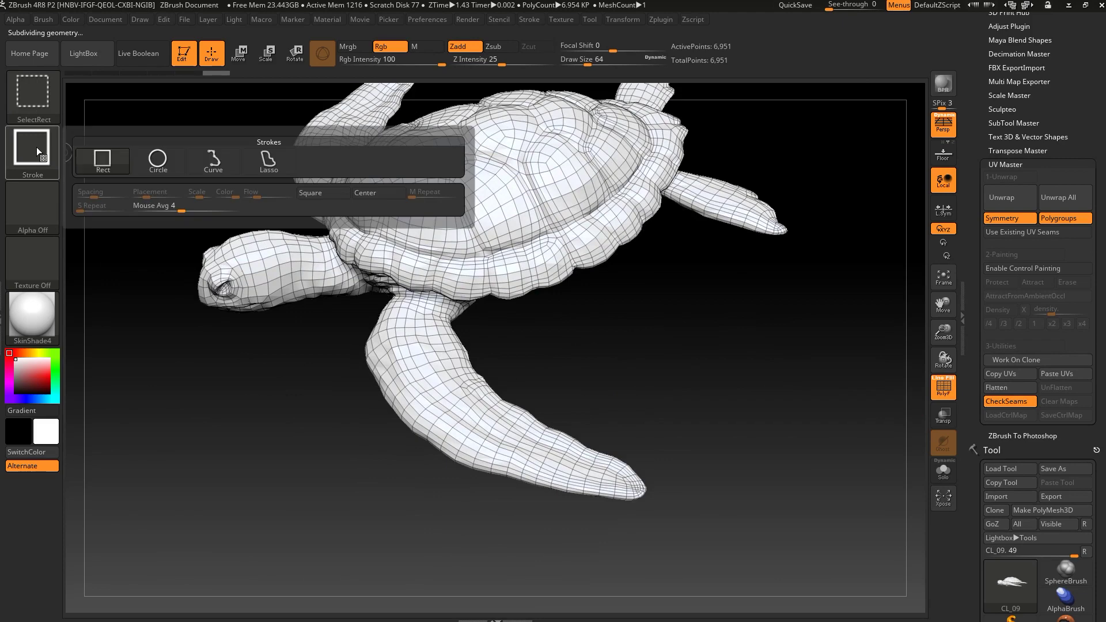
{"action": "left_click", "coordinate": [252, 162]}
{"action": "left_click_drag", "start_coordinate": [733, 390], "coordinate": [584, 394]}
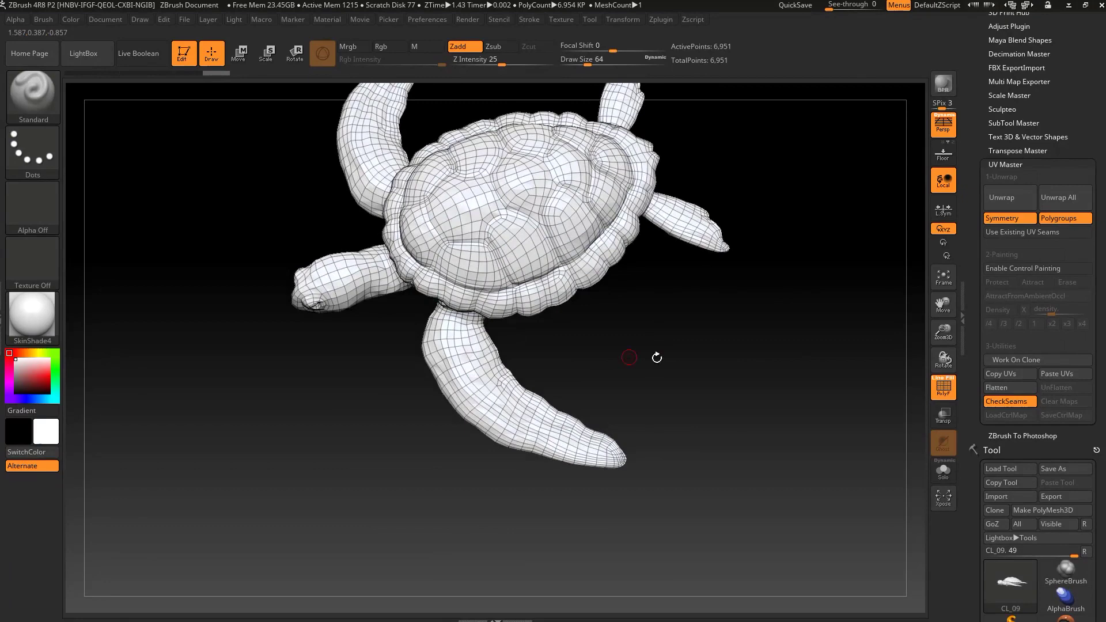
- Hide the tip of the turtle's front flipper with a Ctrl+Shift+Alt lasso stroke
{"action": "mouse_move", "coordinate": [657, 357]}
{"action": "left_mouse_down"}
{"action": "mouse_move", "coordinate": [699, 346]}
{"action": "mouse_move", "coordinate": [612, 399]}
{"action": "left_mouse_up"}
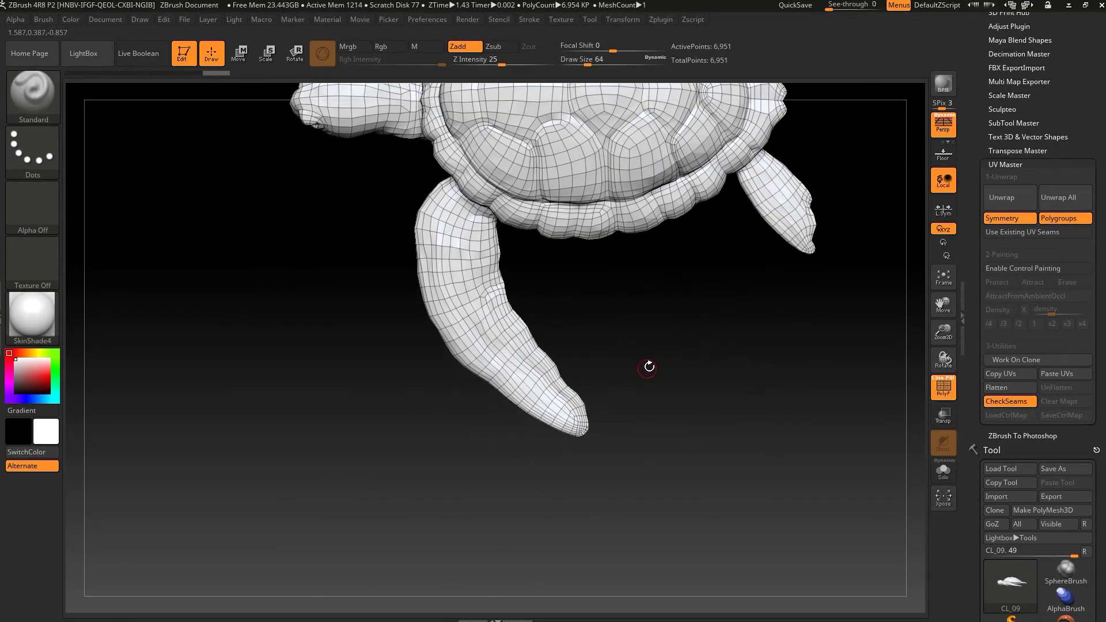
{"action": "mouse_move", "coordinate": [649, 366]}
{"action": "left_mouse_down"}
{"action": "mouse_move", "coordinate": [664, 340]}
{"action": "mouse_move", "coordinate": [658, 387]}
{"action": "left_mouse_up"}
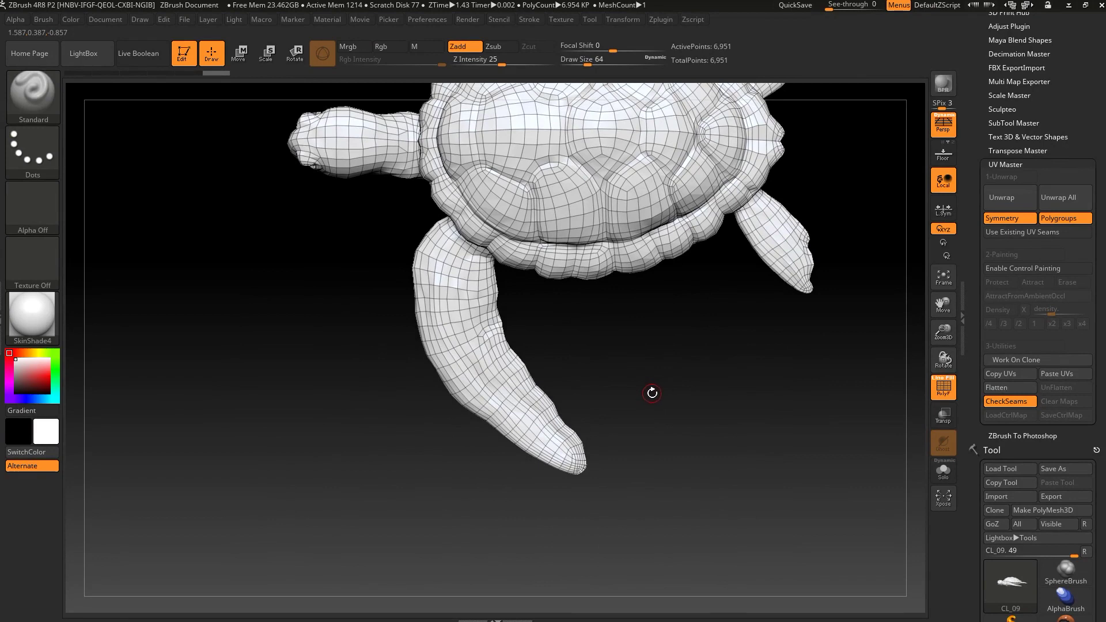
{"action": "key", "text": "ctrl"}
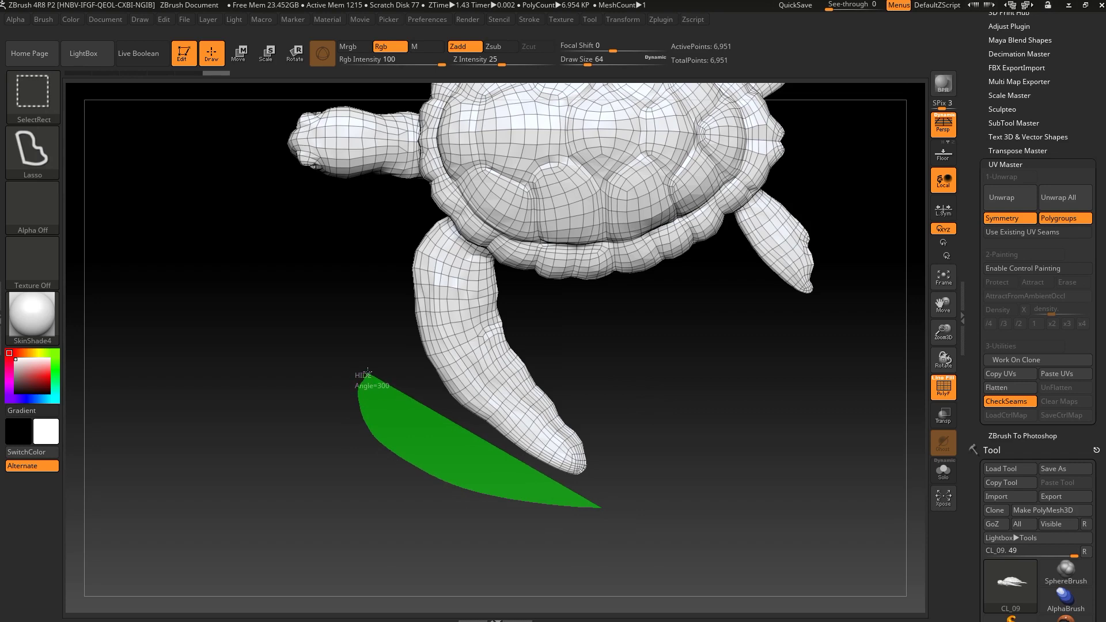
{"action": "key", "text": "alt"}
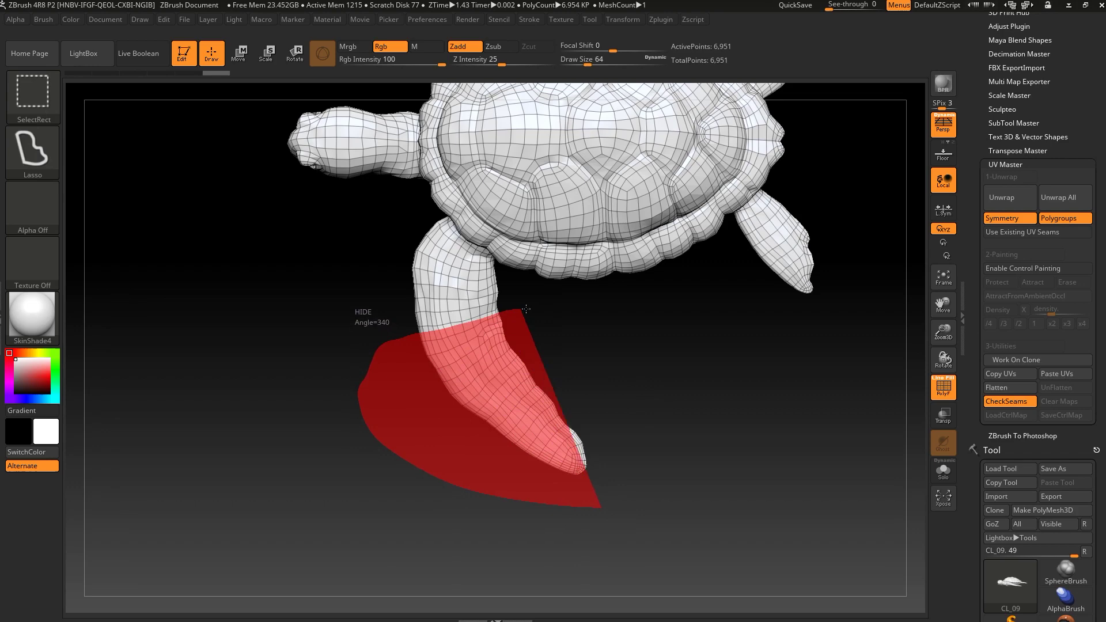
{"action": "mouse_move", "coordinate": [525, 308]}
{"action": "left_mouse_down", "text": "ctrl+alt+shift"}
{"action": "mouse_move", "coordinate": [570, 355]}
{"action": "mouse_move", "coordinate": [585, 397]}
{"action": "left_mouse_up", "text": "ctrl+alt+shift"}
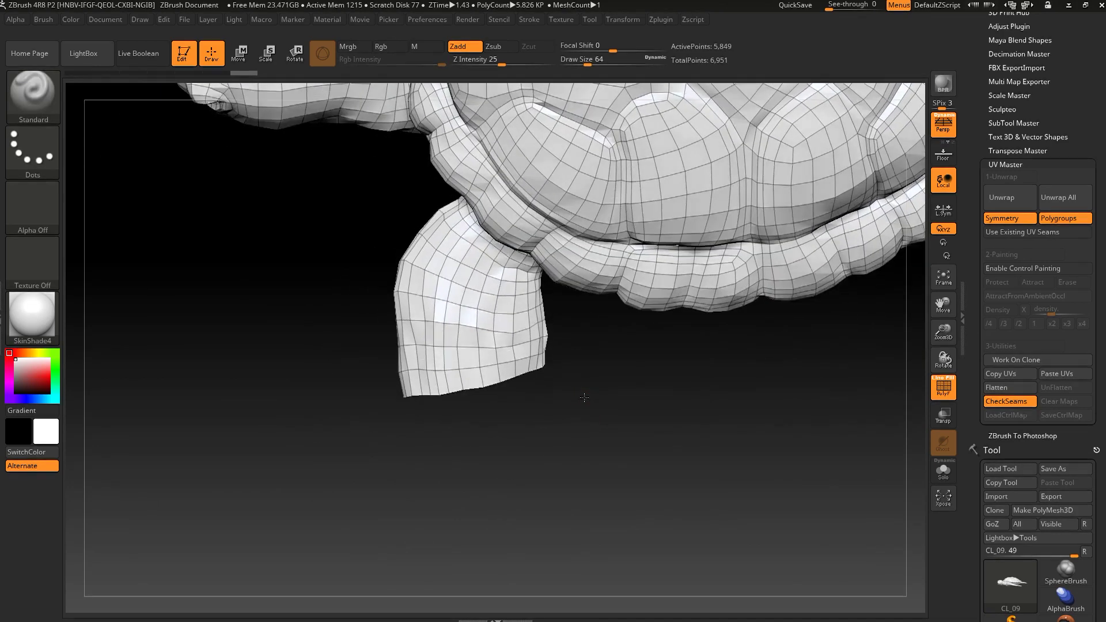
- Hide the rest of the front flipper in further lasso passes and turn off perspective
{"action": "left_click_drag", "start_coordinate": [541, 447], "coordinate": [562, 447]}
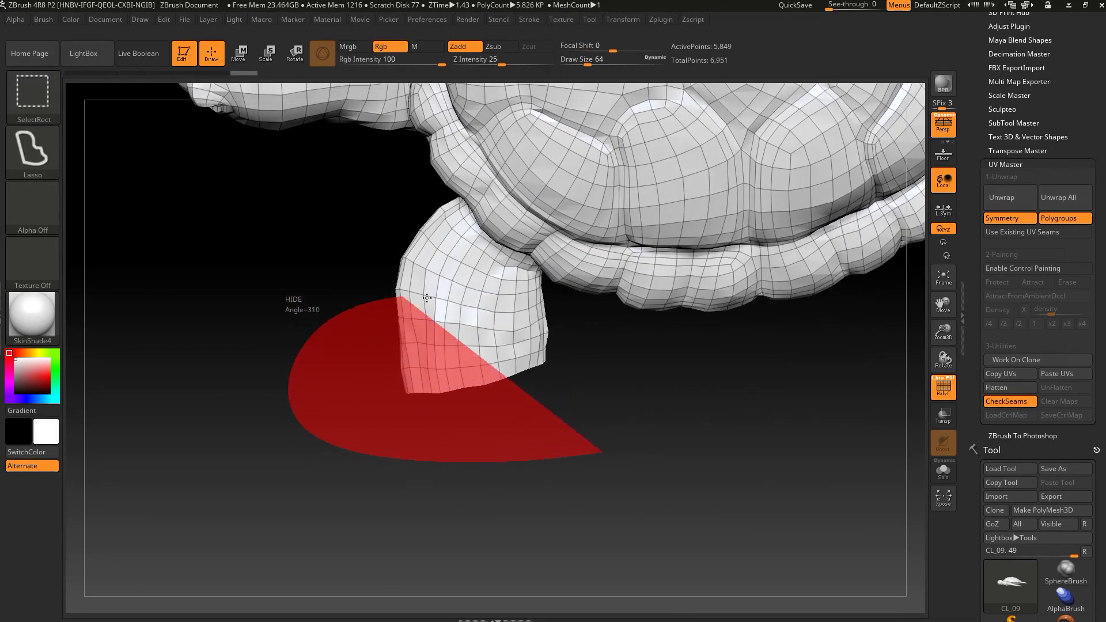
{"action": "mouse_move", "coordinate": [336, 454]}
{"action": "left_mouse_down", "text": "ctrl+alt+shift"}
{"action": "mouse_move", "coordinate": [526, 403]}
{"action": "mouse_move", "coordinate": [438, 360]}
{"action": "mouse_move", "coordinate": [452, 365]}
{"action": "mouse_move", "coordinate": [530, 337]}
{"action": "left_mouse_up", "text": "ctrl+alt+shift"}
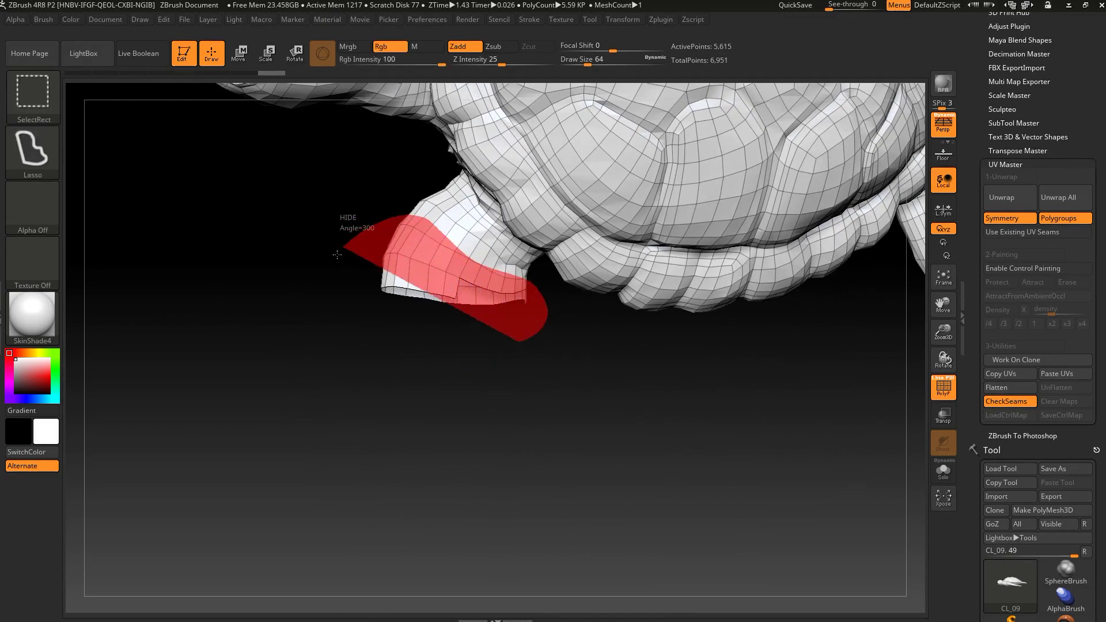
{"action": "left_click_drag", "start_coordinate": [451, 241], "coordinate": [345, 218], "text": "ctrl+alt+shift"}
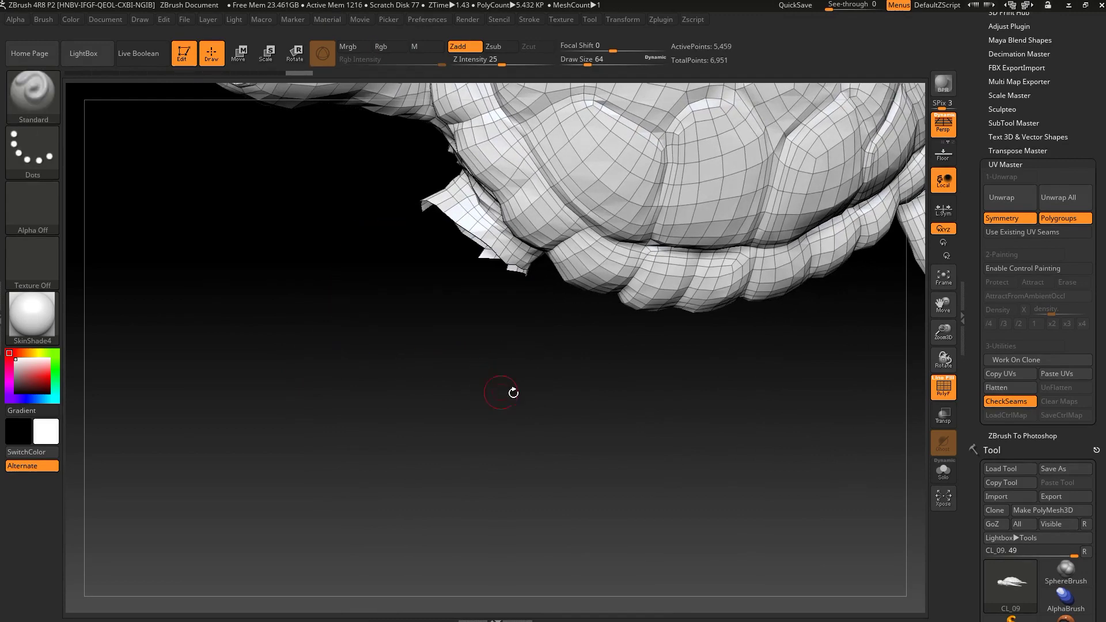
{"action": "left_click", "coordinate": [945, 133]}
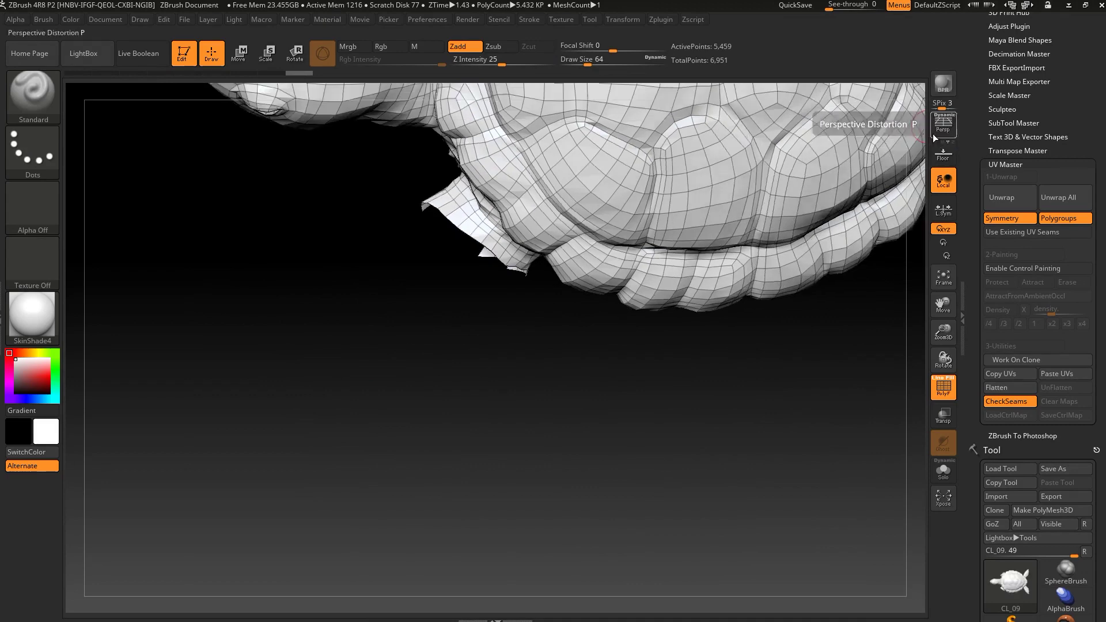
- Hide the leftover flipper fragments and loose flaps under the shell at the shoulder
{"action": "mouse_move", "coordinate": [518, 395]}
{"action": "left_mouse_down"}
{"action": "mouse_move", "coordinate": [470, 371]}
{"action": "mouse_move", "coordinate": [435, 418]}
{"action": "mouse_move", "coordinate": [415, 393]}
{"action": "left_mouse_up"}
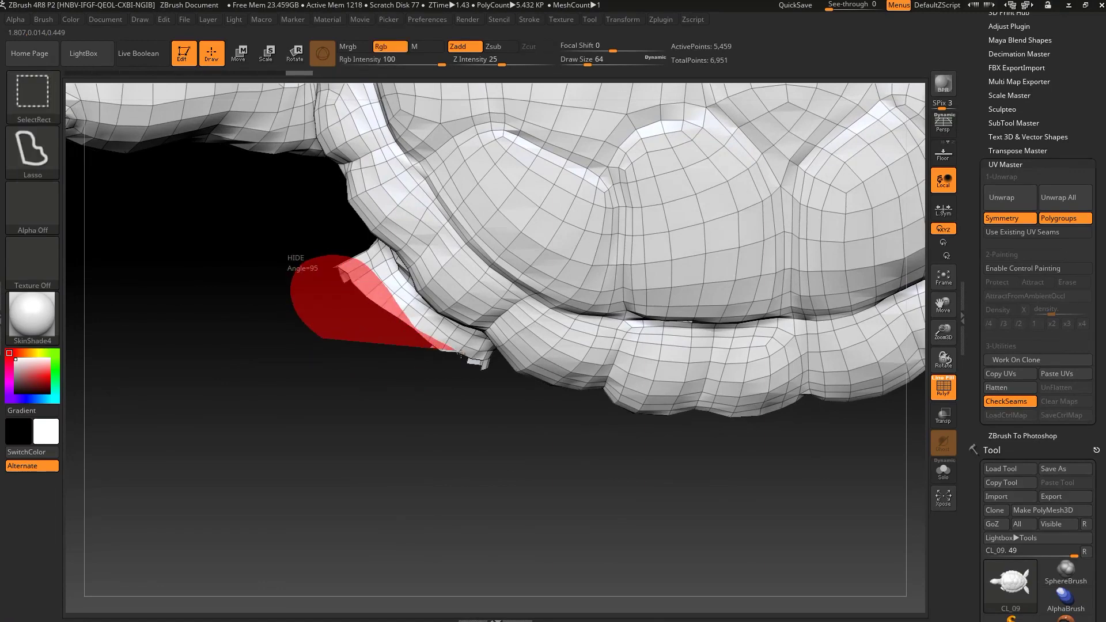
{"action": "mouse_move", "coordinate": [485, 405]}
{"action": "left_mouse_down"}
{"action": "mouse_move", "coordinate": [457, 432]}
{"action": "mouse_move", "coordinate": [479, 439]}
{"action": "mouse_move", "coordinate": [399, 485]}
{"action": "mouse_move", "coordinate": [358, 541]}
{"action": "mouse_move", "coordinate": [439, 461]}
{"action": "mouse_move", "coordinate": [546, 410]}
{"action": "left_mouse_up"}
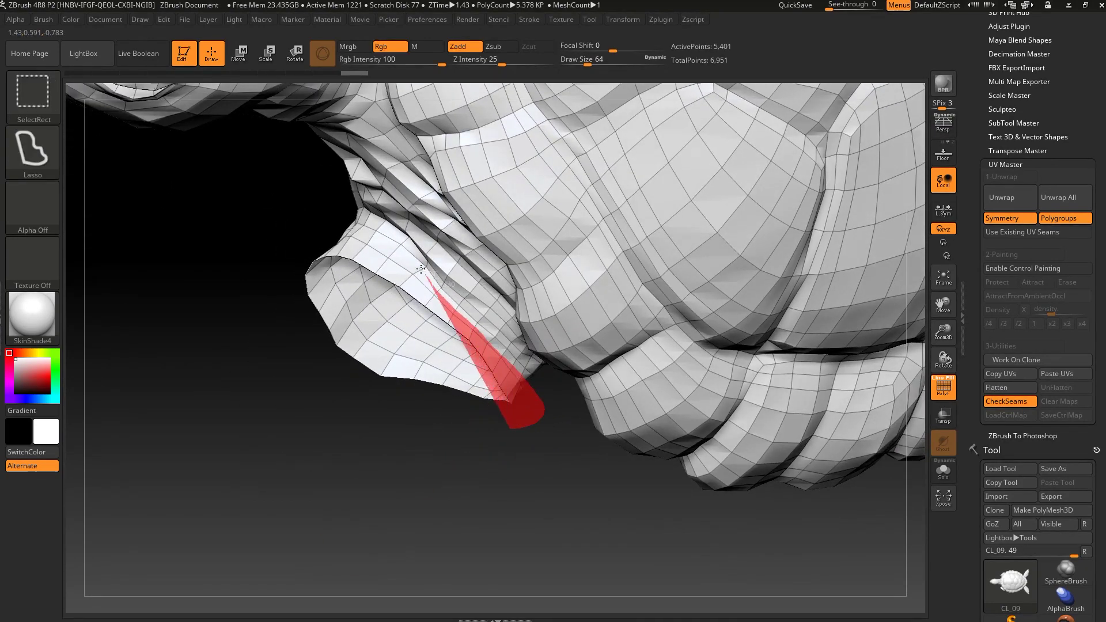
{"action": "left_click_drag", "start_coordinate": [366, 240], "coordinate": [277, 398], "text": "ctrl+shift"}
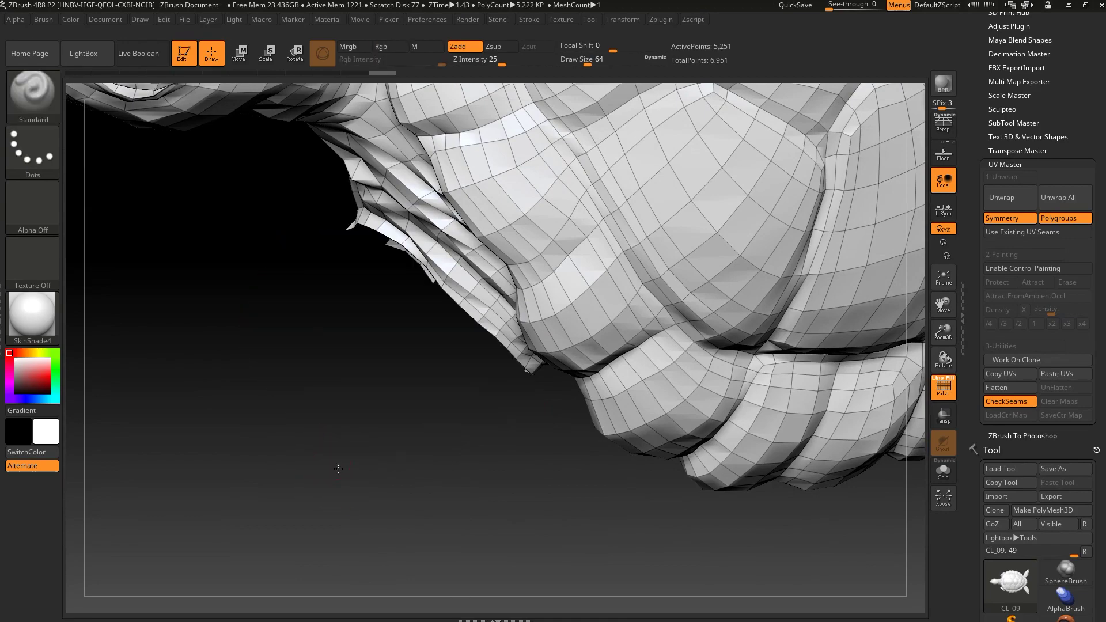
{"action": "mouse_move", "coordinate": [335, 467]}
{"action": "left_mouse_down"}
{"action": "mouse_move", "coordinate": [636, 531]}
{"action": "mouse_move", "coordinate": [559, 320]}
{"action": "mouse_move", "coordinate": [462, 315]}
{"action": "mouse_move", "coordinate": [459, 296]}
{"action": "mouse_move", "coordinate": [525, 260]}
{"action": "left_mouse_up"}
{"action": "mouse_move", "coordinate": [649, 334]}
{"action": "left_mouse_down"}
{"action": "mouse_move", "coordinate": [519, 363]}
{"action": "mouse_move", "coordinate": [464, 359]}
{"action": "mouse_move", "coordinate": [523, 310]}
{"action": "left_mouse_up"}
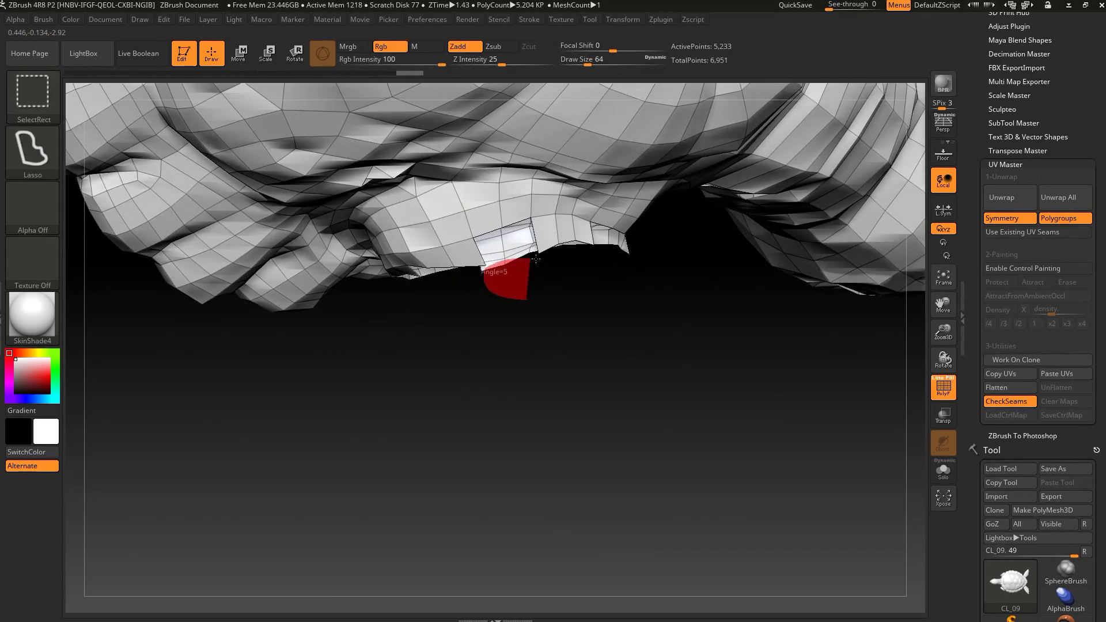
- Orbit the turtle to check the underside and top for remaining fragments
{"action": "mouse_move", "coordinate": [536, 259]}
{"action": "left_mouse_down"}
{"action": "mouse_move", "coordinate": [511, 329]}
{"action": "mouse_move", "coordinate": [494, 329]}
{"action": "mouse_move", "coordinate": [701, 280]}
{"action": "mouse_move", "coordinate": [690, 299]}
{"action": "mouse_move", "coordinate": [837, 233]}
{"action": "mouse_move", "coordinate": [747, 323]}
{"action": "mouse_move", "coordinate": [646, 272]}
{"action": "mouse_move", "coordinate": [672, 296]}
{"action": "left_mouse_up"}
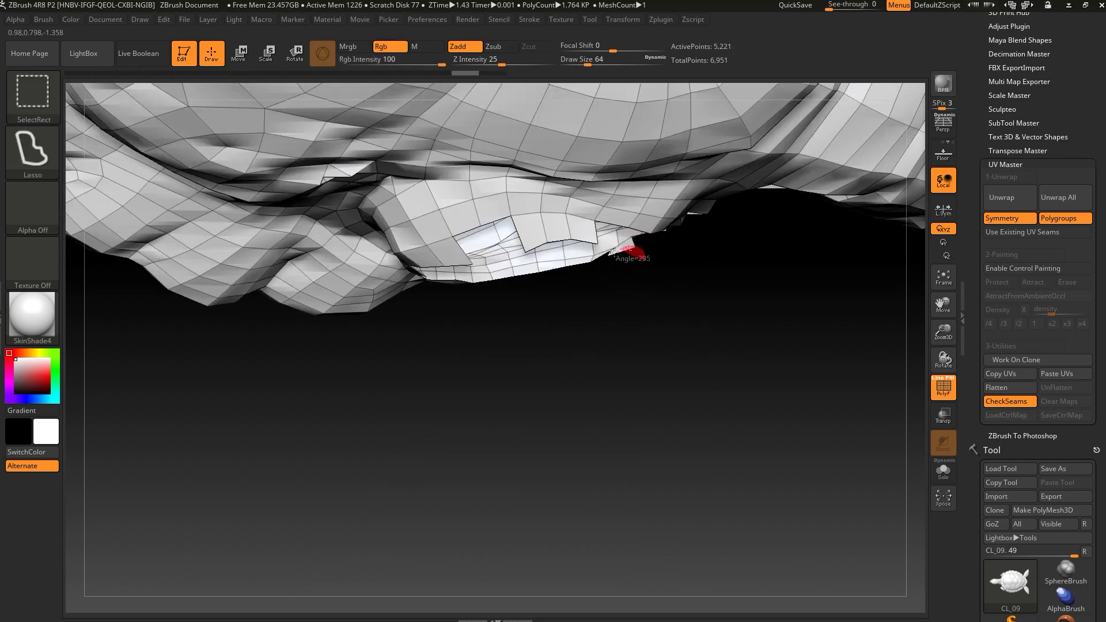
{"action": "mouse_move", "coordinate": [629, 251]}
{"action": "left_mouse_down"}
{"action": "mouse_move", "coordinate": [588, 380]}
{"action": "mouse_move", "coordinate": [589, 366]}
{"action": "mouse_move", "coordinate": [624, 415]}
{"action": "left_mouse_up"}
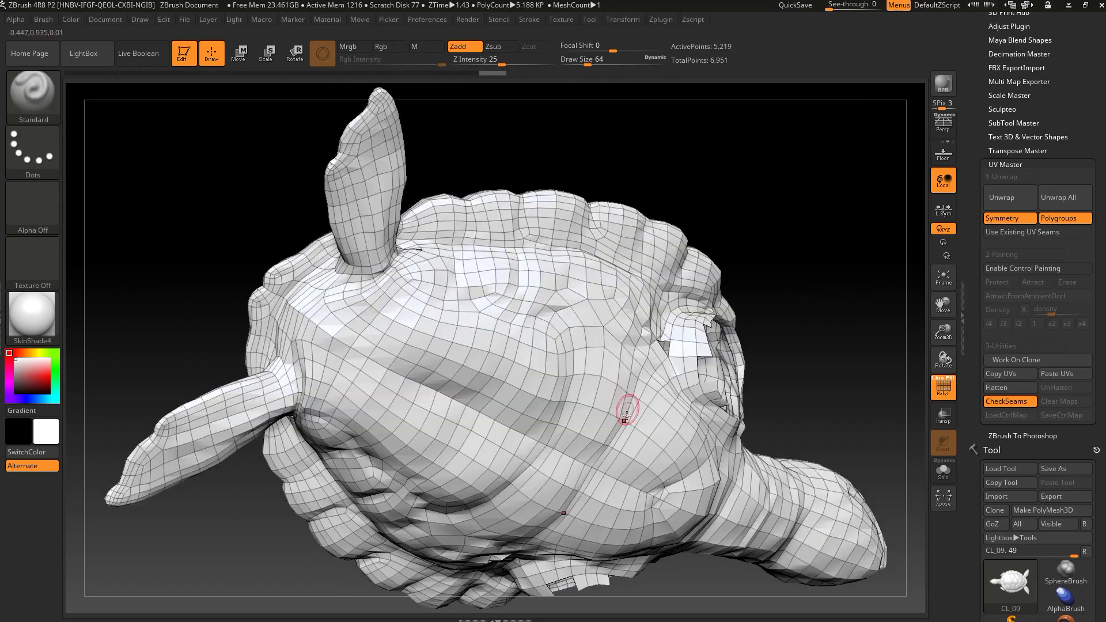
{"action": "mouse_move", "coordinate": [781, 299]}
{"action": "left_mouse_down"}
{"action": "mouse_move", "coordinate": [723, 366]}
{"action": "mouse_move", "coordinate": [777, 363]}
{"action": "mouse_move", "coordinate": [758, 274]}
{"action": "mouse_move", "coordinate": [713, 355]}
{"action": "mouse_move", "coordinate": [738, 188]}
{"action": "mouse_move", "coordinate": [731, 228]}
{"action": "left_mouse_up"}
- Invert visibility to check the hidden flipper pieces on their own
{"action": "left_click", "coordinate": [798, 161], "text": "ctrl+shift"}
{"action": "left_click", "coordinate": [707, 193], "text": "ctrl+shift"}
{"action": "key", "text": "f"}
{"action": "key", "text": "ctrl+z"}
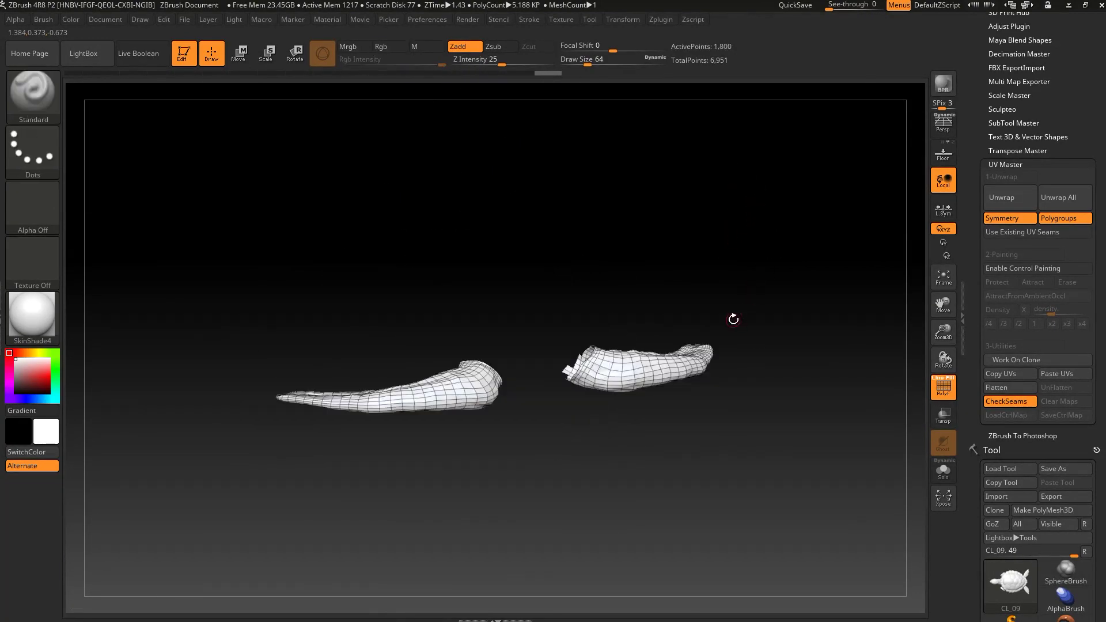
{"action": "mouse_move", "coordinate": [734, 320]}
{"action": "left_mouse_down"}
{"action": "mouse_move", "coordinate": [648, 230]}
{"action": "mouse_move", "coordinate": [588, 358]}
{"action": "mouse_move", "coordinate": [613, 378]}
{"action": "mouse_move", "coordinate": [678, 251]}
{"action": "mouse_move", "coordinate": [698, 237]}
{"action": "mouse_move", "coordinate": [666, 222]}
{"action": "mouse_move", "coordinate": [633, 339]}
{"action": "mouse_move", "coordinate": [635, 302]}
{"action": "mouse_move", "coordinate": [783, 188]}
{"action": "mouse_move", "coordinate": [759, 178]}
{"action": "left_mouse_up"}
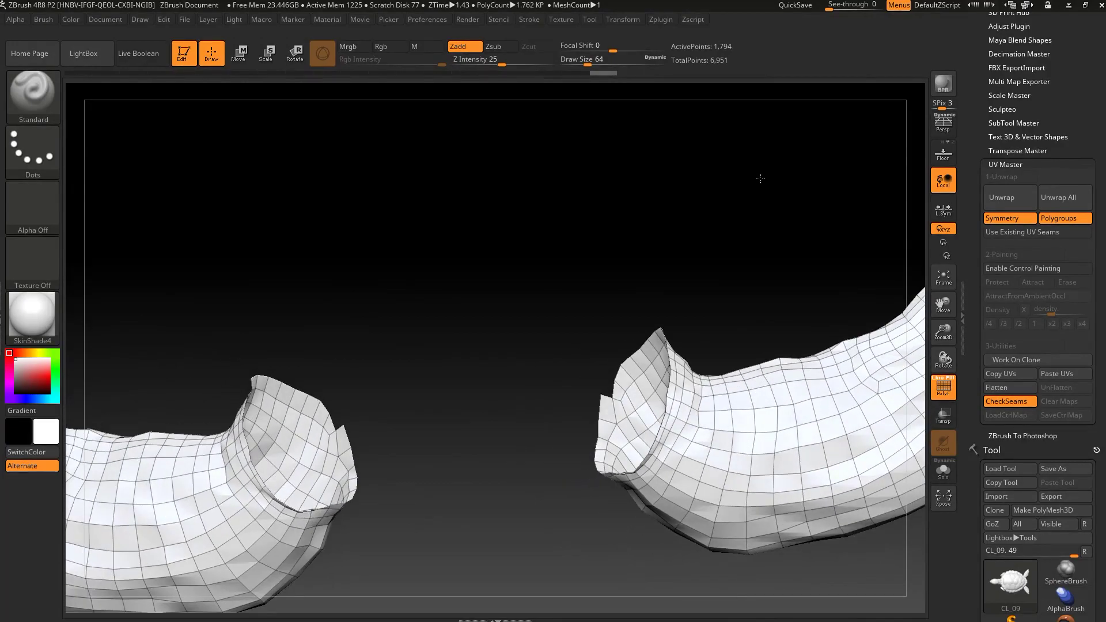
- Restore the turtle, then hide the body so only the two flippers remain visible
{"action": "left_click", "coordinate": [760, 186], "text": "ctrl+shift"}
{"action": "mouse_move", "coordinate": [778, 231]}
{"action": "left_mouse_down"}
{"action": "mouse_move", "coordinate": [783, 258]}
{"action": "mouse_move", "coordinate": [758, 325]}
{"action": "mouse_move", "coordinate": [803, 267]}
{"action": "left_mouse_up"}
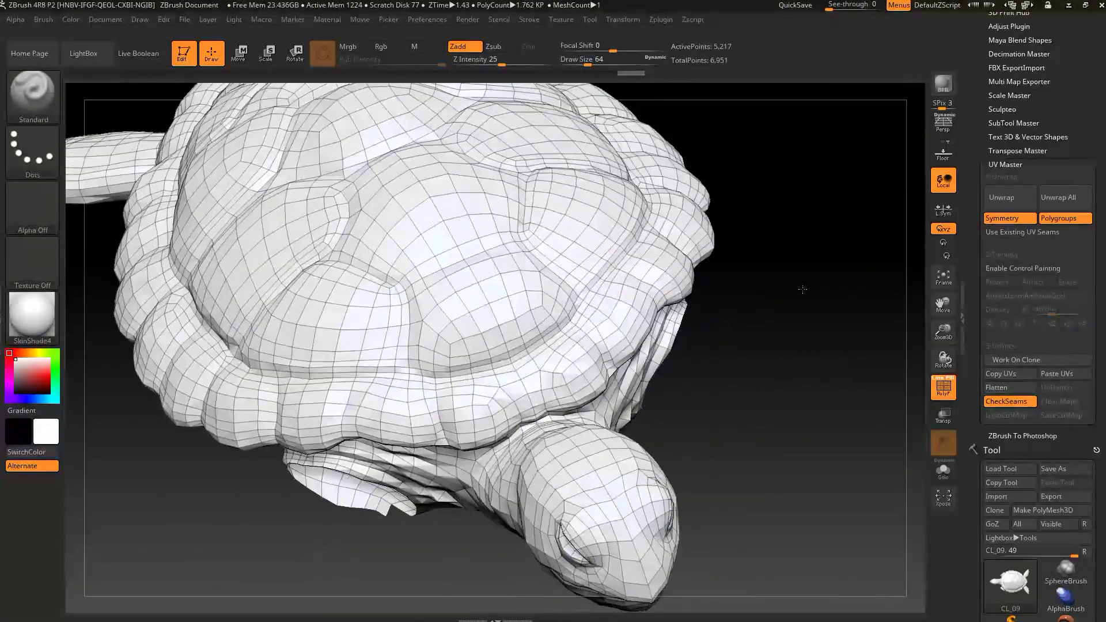
{"action": "left_click", "coordinate": [802, 267], "text": "ctrl+shift"}
{"action": "mouse_move", "coordinate": [832, 311]}
{"action": "left_mouse_down"}
{"action": "mouse_move", "coordinate": [732, 227]}
{"action": "mouse_move", "coordinate": [784, 215]}
{"action": "left_mouse_up"}
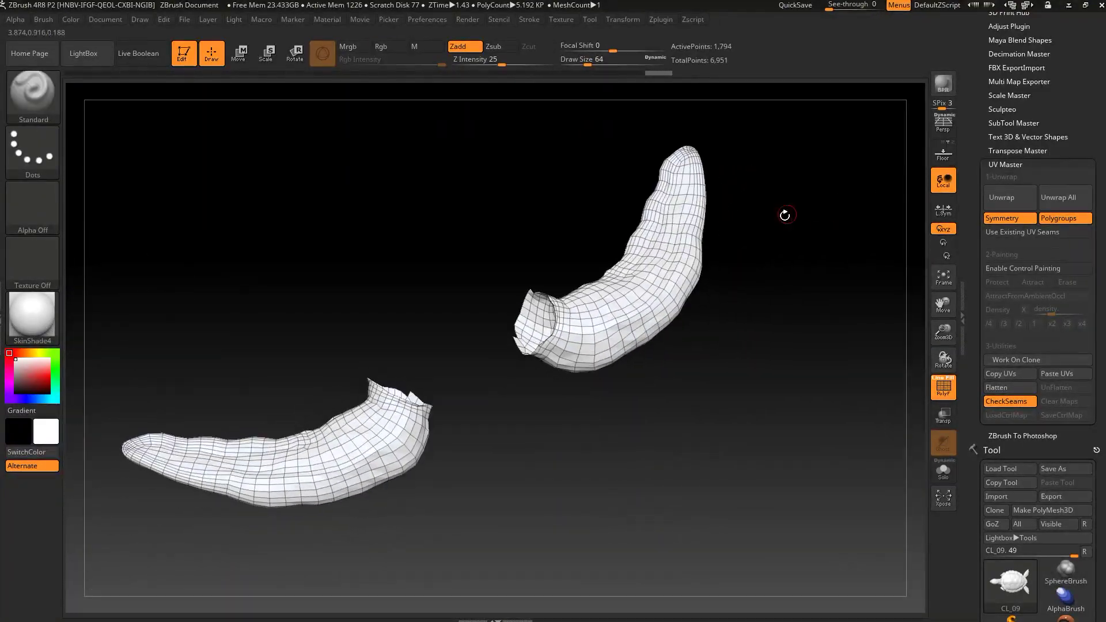
- Polygroup the two isolated flippers with Ctrl+W and unhide the turtle body
{"action": "key", "text": "ctrl+w"}
{"action": "left_click_drag", "start_coordinate": [803, 334], "coordinate": [753, 216]}
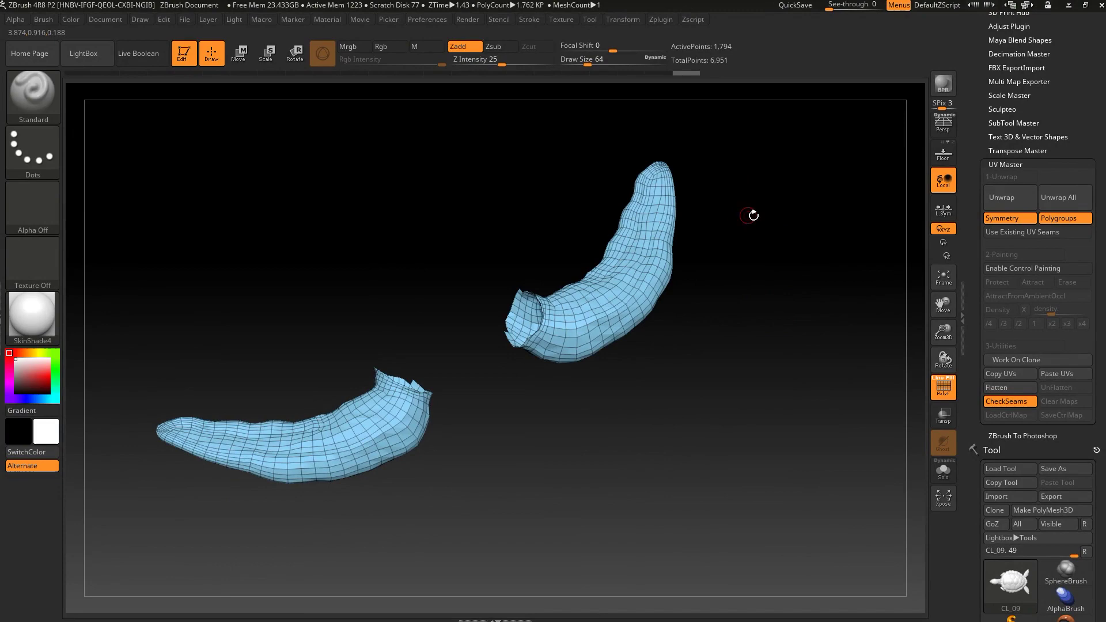
{"action": "left_click", "coordinate": [832, 215], "text": "ctrl+shift"}
{"action": "mouse_move", "coordinate": [786, 341]}
{"action": "left_mouse_down"}
{"action": "mouse_move", "coordinate": [738, 301]}
{"action": "mouse_move", "coordinate": [688, 329]}
{"action": "left_mouse_up"}
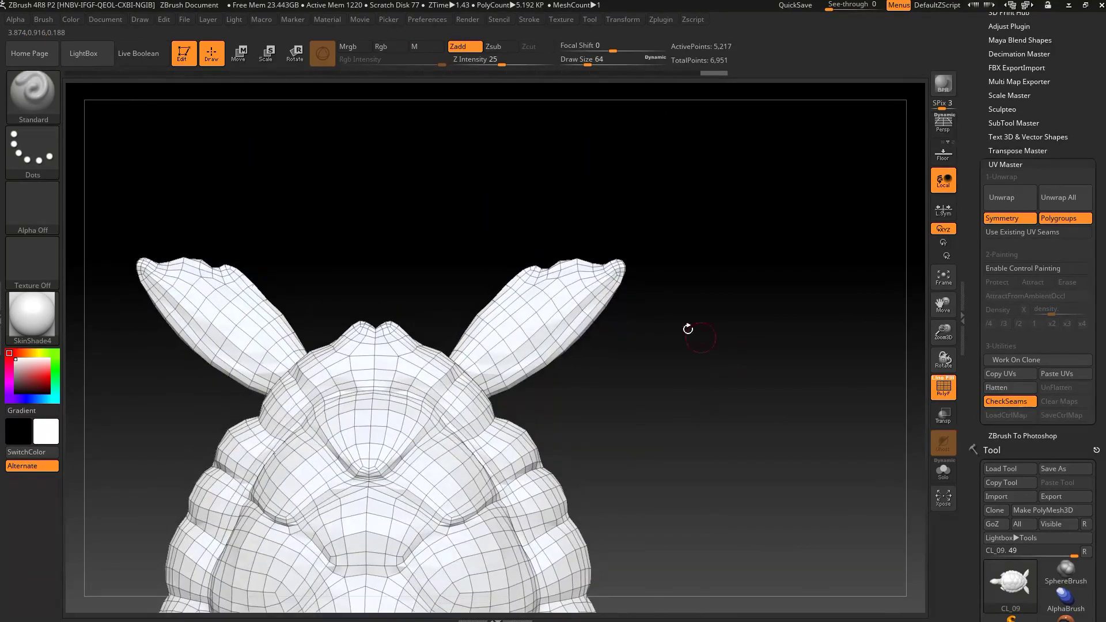
- Lasso-hide the rear flipper region and stray flaps around the shell
{"action": "left_click_drag", "start_coordinate": [468, 340], "coordinate": [655, 382], "text": "ctrl+alt+shift"}
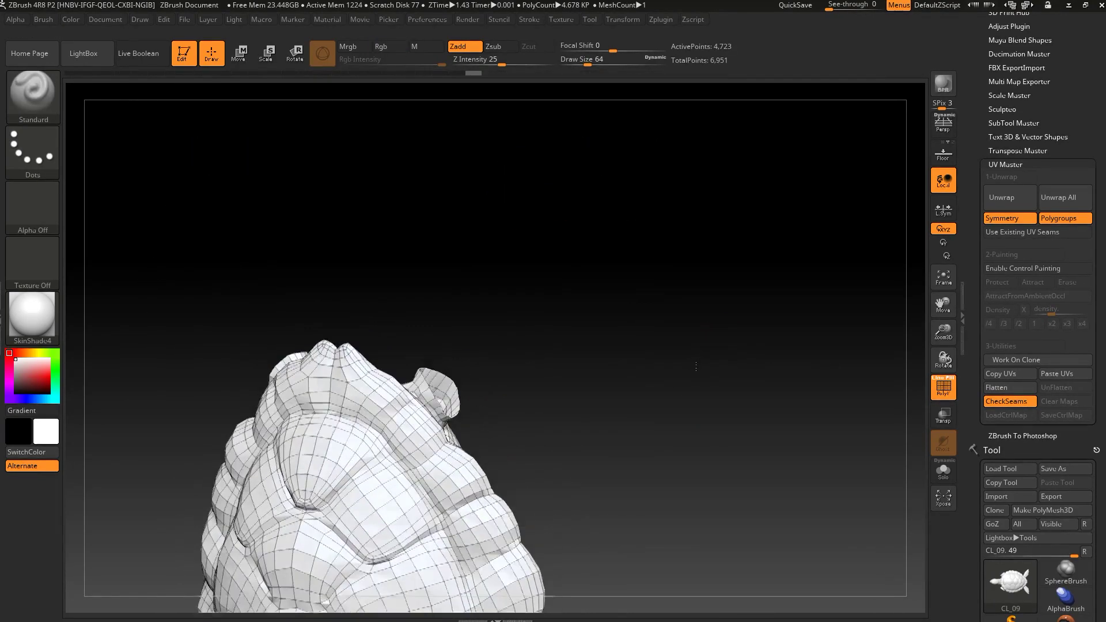
{"action": "mouse_move", "coordinate": [723, 336]}
{"action": "left_mouse_down"}
{"action": "mouse_move", "coordinate": [722, 398]}
{"action": "mouse_move", "coordinate": [642, 302]}
{"action": "mouse_move", "coordinate": [535, 262]}
{"action": "left_mouse_up"}
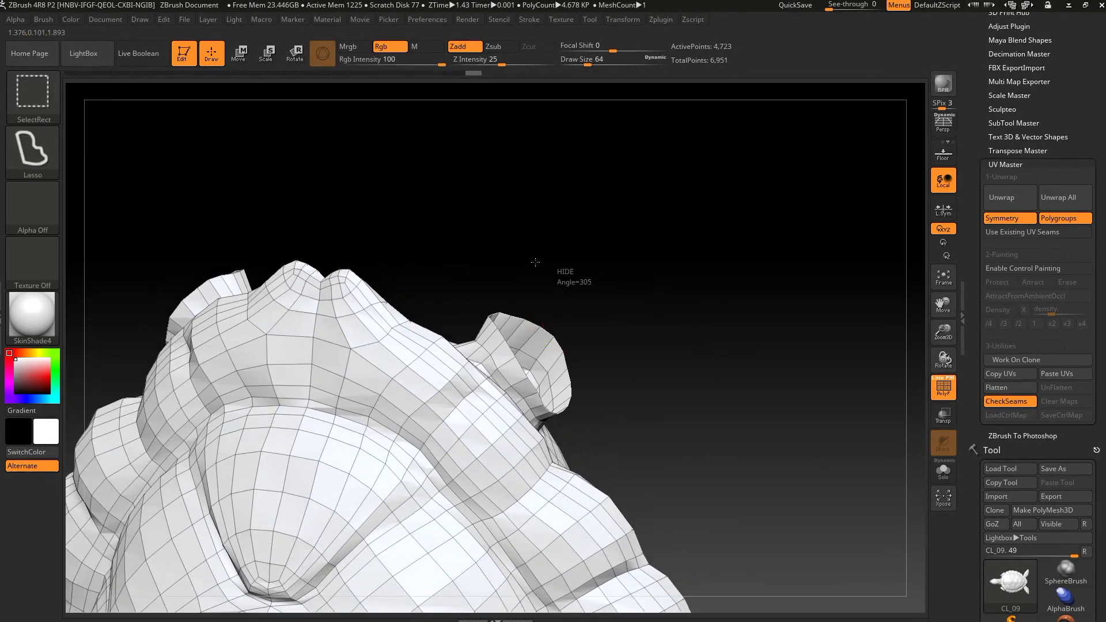
{"action": "left_click_drag", "start_coordinate": [548, 407], "coordinate": [547, 407], "text": "ctrl+alt+shift"}
{"action": "mouse_move", "coordinate": [605, 381]}
{"action": "left_mouse_down"}
{"action": "mouse_move", "coordinate": [568, 322]}
{"action": "mouse_move", "coordinate": [433, 249]}
{"action": "mouse_move", "coordinate": [410, 262]}
{"action": "mouse_move", "coordinate": [430, 262]}
{"action": "left_mouse_up"}
{"action": "left_click", "coordinate": [421, 308], "text": "ctrl+alt+shift"}
{"action": "mouse_move", "coordinate": [423, 308]}
{"action": "left_mouse_down"}
{"action": "mouse_move", "coordinate": [377, 254]}
{"action": "mouse_move", "coordinate": [395, 240]}
{"action": "mouse_move", "coordinate": [378, 237]}
{"action": "mouse_move", "coordinate": [478, 254]}
{"action": "mouse_move", "coordinate": [308, 195]}
{"action": "mouse_move", "coordinate": [327, 302]}
{"action": "mouse_move", "coordinate": [476, 213]}
{"action": "left_mouse_up"}
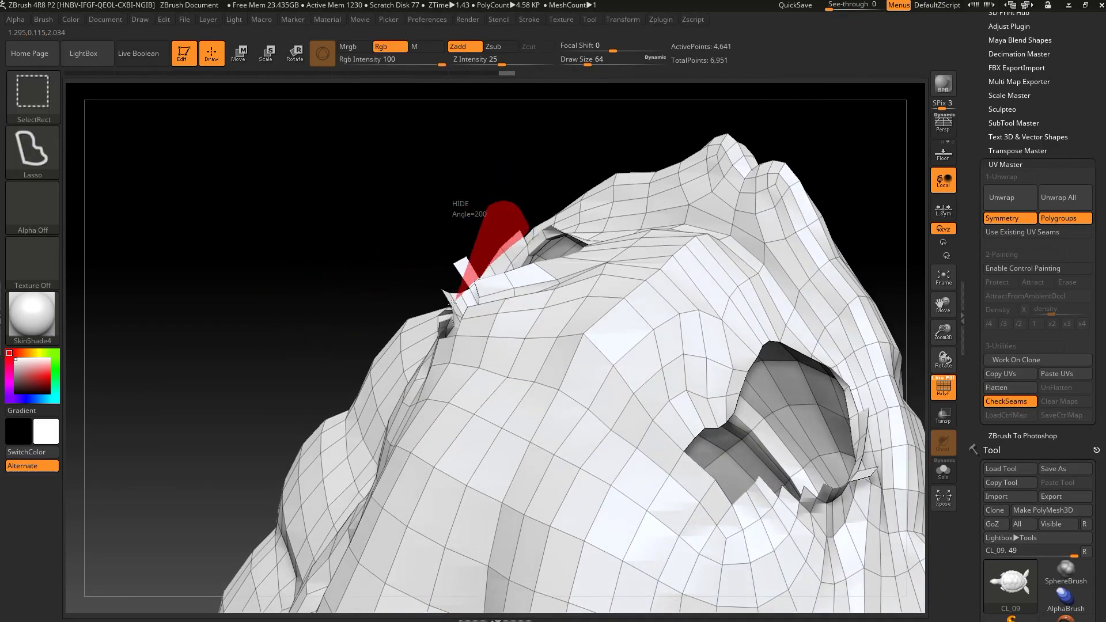
{"action": "mouse_move", "coordinate": [458, 289]}
{"action": "left_mouse_down", "text": "ctrl+shift"}
{"action": "mouse_move", "coordinate": [410, 198]}
{"action": "mouse_move", "coordinate": [420, 218]}
{"action": "mouse_move", "coordinate": [407, 210]}
{"action": "mouse_move", "coordinate": [450, 224]}
{"action": "mouse_move", "coordinate": [447, 271]}
{"action": "mouse_move", "coordinate": [449, 233]}
{"action": "mouse_move", "coordinate": [657, 179]}
{"action": "left_mouse_up", "text": "ctrl+shift"}
- Invert visibility, hide the blue pieces and a stray piece to isolate the rear flippers
{"action": "left_click", "coordinate": [642, 250], "text": "ctrl+shift"}
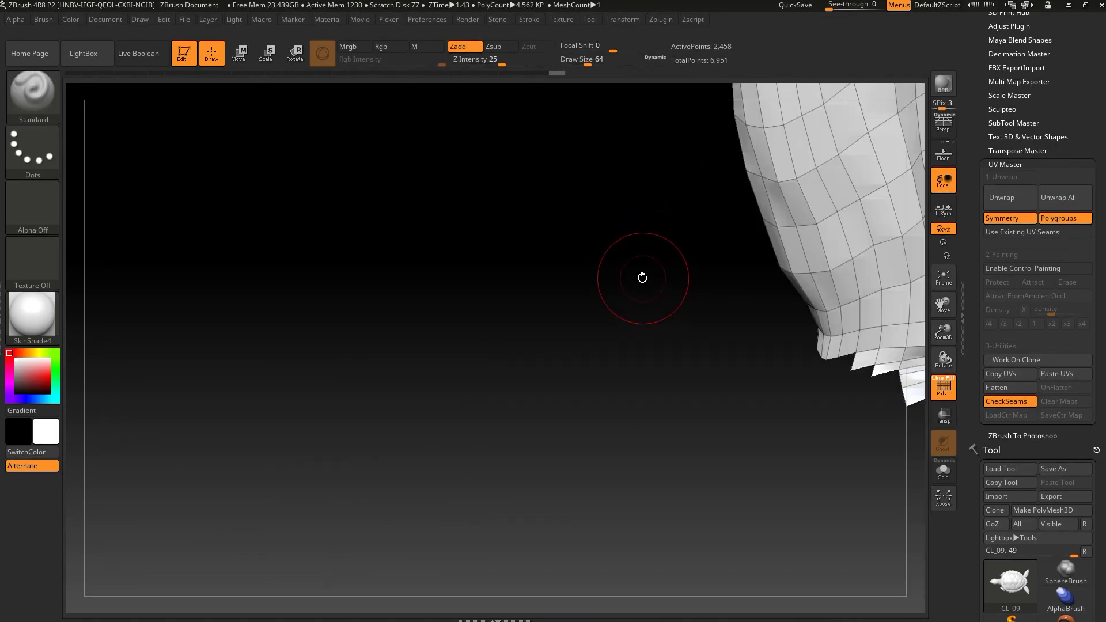
{"action": "key", "text": "f"}
{"action": "mouse_move", "coordinate": [686, 359]}
{"action": "left_mouse_down", "text": "alt"}
{"action": "mouse_move", "coordinate": [638, 336]}
{"action": "mouse_move", "coordinate": [524, 365]}
{"action": "left_mouse_up", "text": "alt"}
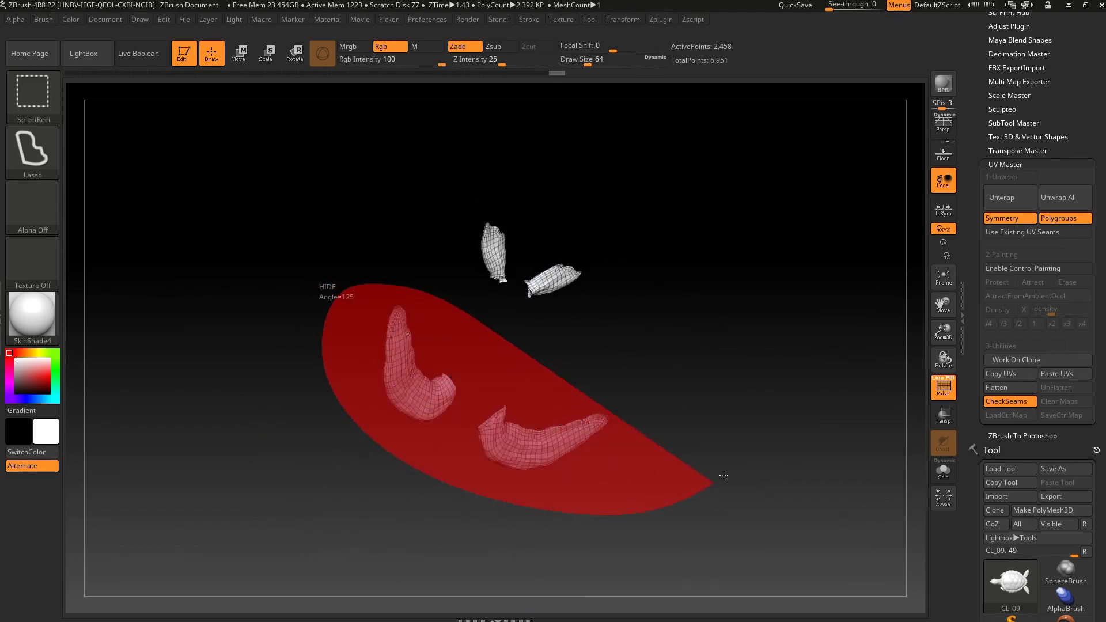
{"action": "mouse_move", "coordinate": [343, 286]}
{"action": "left_mouse_down", "text": "ctrl+shift"}
{"action": "mouse_move", "coordinate": [711, 353]}
{"action": "mouse_move", "coordinate": [682, 301]}
{"action": "mouse_move", "coordinate": [558, 321]}
{"action": "mouse_move", "coordinate": [417, 428]}
{"action": "left_mouse_up", "text": "ctrl+shift"}
{"action": "key", "text": "f"}
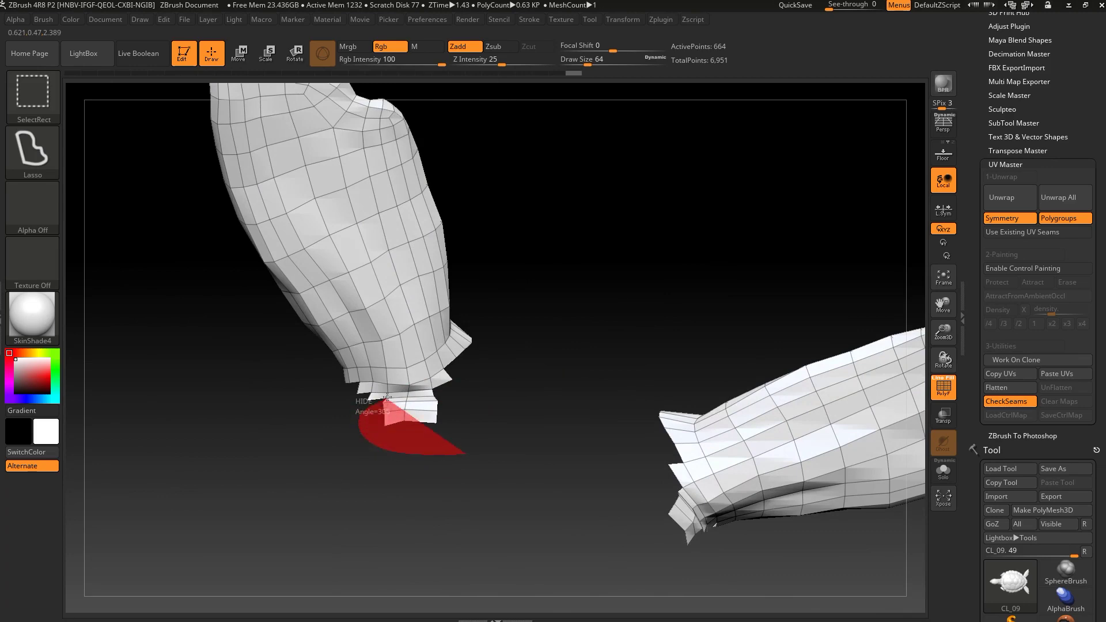
{"action": "left_click_drag", "start_coordinate": [467, 392], "coordinate": [462, 389], "text": "ctrl+shift"}
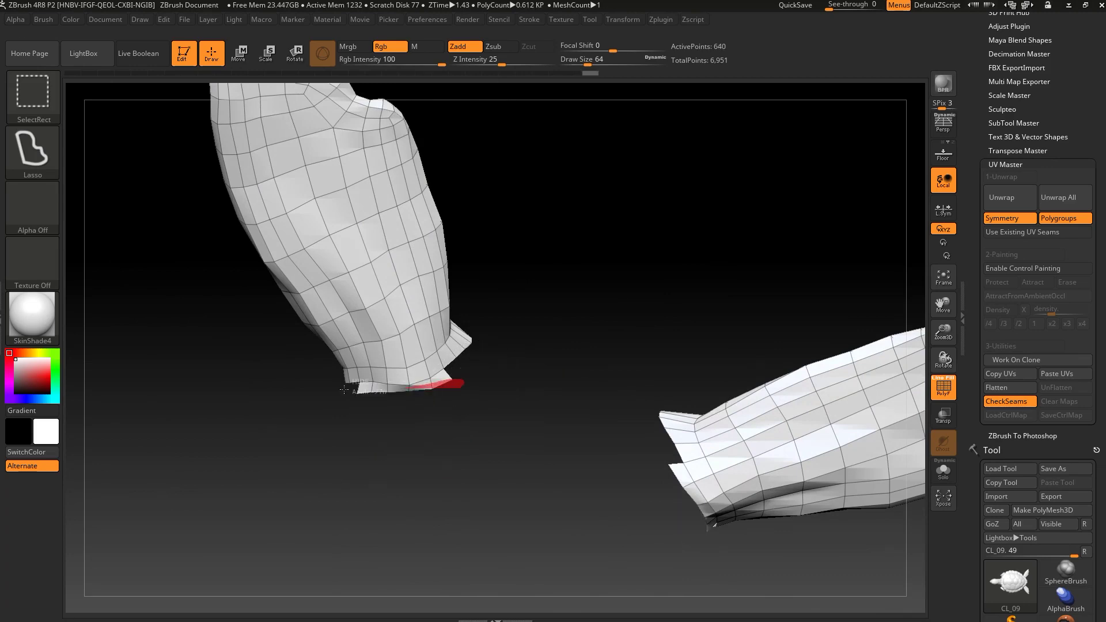
{"action": "mouse_move", "coordinate": [568, 400]}
{"action": "left_mouse_down"}
{"action": "mouse_move", "coordinate": [606, 322]}
{"action": "mouse_move", "coordinate": [761, 314]}
{"action": "mouse_move", "coordinate": [688, 346]}
{"action": "mouse_move", "coordinate": [692, 289]}
{"action": "mouse_move", "coordinate": [759, 293]}
{"action": "mouse_move", "coordinate": [755, 284]}
{"action": "mouse_move", "coordinate": [588, 281]}
{"action": "mouse_move", "coordinate": [672, 267]}
{"action": "mouse_move", "coordinate": [710, 347]}
{"action": "left_mouse_up"}
- Polygroup the rear flippers and bring the whole turtle back into a top view
{"action": "key", "text": "ctrl"}
{"action": "mouse_move", "coordinate": [784, 375]}
{"action": "left_mouse_down"}
{"action": "mouse_move", "coordinate": [744, 237]}
{"action": "mouse_move", "coordinate": [805, 285]}
{"action": "mouse_move", "coordinate": [787, 300]}
{"action": "left_mouse_up"}
- Lasso-hide the turtle's snout and teeth area, then orbit to the underside
{"action": "left_click_drag", "start_coordinate": [719, 473], "coordinate": [603, 375], "text": "alt"}
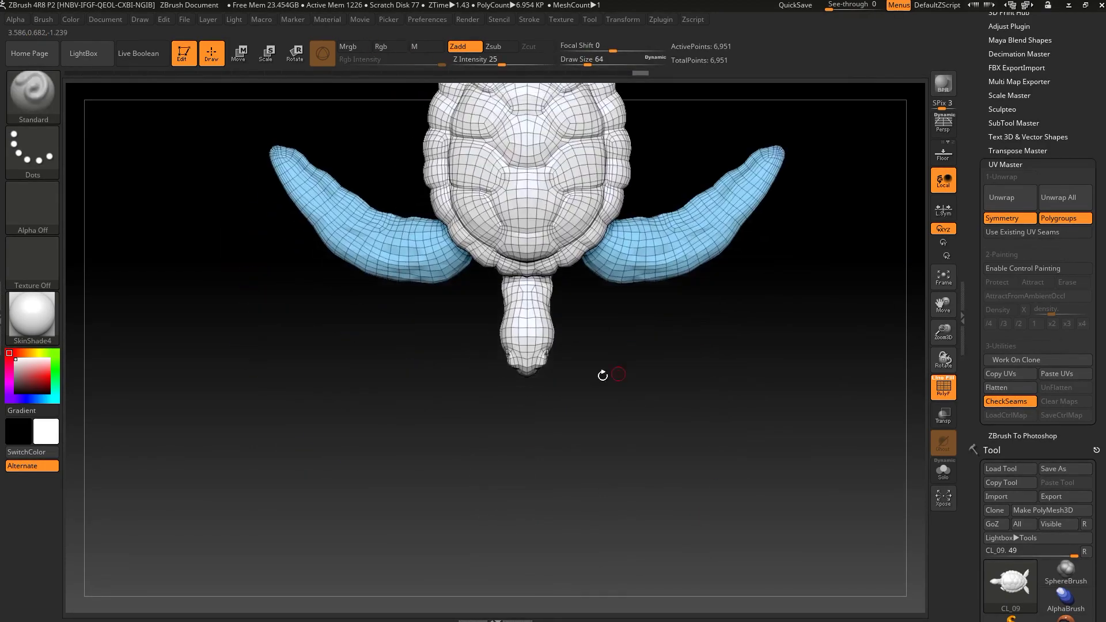
{"action": "mouse_move", "coordinate": [552, 414]}
{"action": "left_mouse_down", "text": "ctrl+alt+shift"}
{"action": "mouse_move", "coordinate": [449, 304]}
{"action": "mouse_move", "coordinate": [508, 291]}
{"action": "left_mouse_up", "text": "ctrl+alt+shift"}
{"action": "mouse_move", "coordinate": [634, 334]}
{"action": "left_mouse_down", "text": "alt"}
{"action": "mouse_move", "coordinate": [622, 482]}
{"action": "mouse_move", "coordinate": [857, 415]}
{"action": "mouse_move", "coordinate": [665, 388]}
{"action": "left_mouse_up", "text": "alt"}
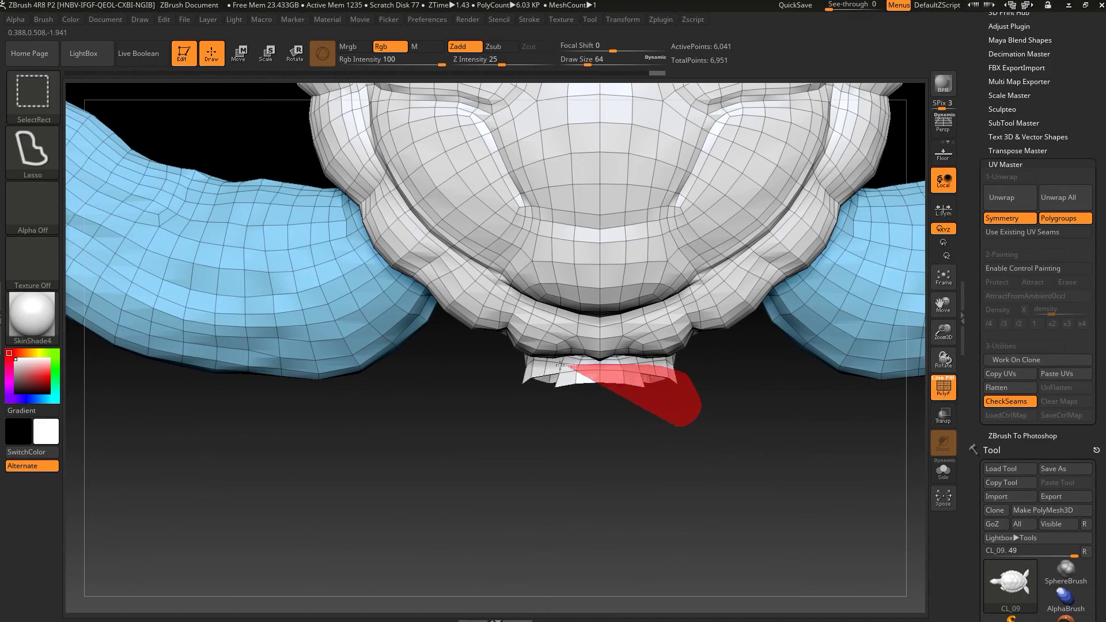
{"action": "left_click_drag", "start_coordinate": [559, 366], "coordinate": [560, 366], "text": "ctrl+alt+shift"}
{"action": "mouse_move", "coordinate": [489, 501]}
{"action": "left_mouse_down"}
{"action": "mouse_move", "coordinate": [697, 430]}
{"action": "mouse_move", "coordinate": [716, 498]}
{"action": "left_mouse_up"}
- Inspect the neck and shell from several angles and prepare to isolate the head piece
{"action": "mouse_move", "coordinate": [332, 338]}
{"action": "left_mouse_down"}
{"action": "mouse_move", "coordinate": [634, 469]}
{"action": "mouse_move", "coordinate": [729, 396]}
{"action": "left_mouse_up"}
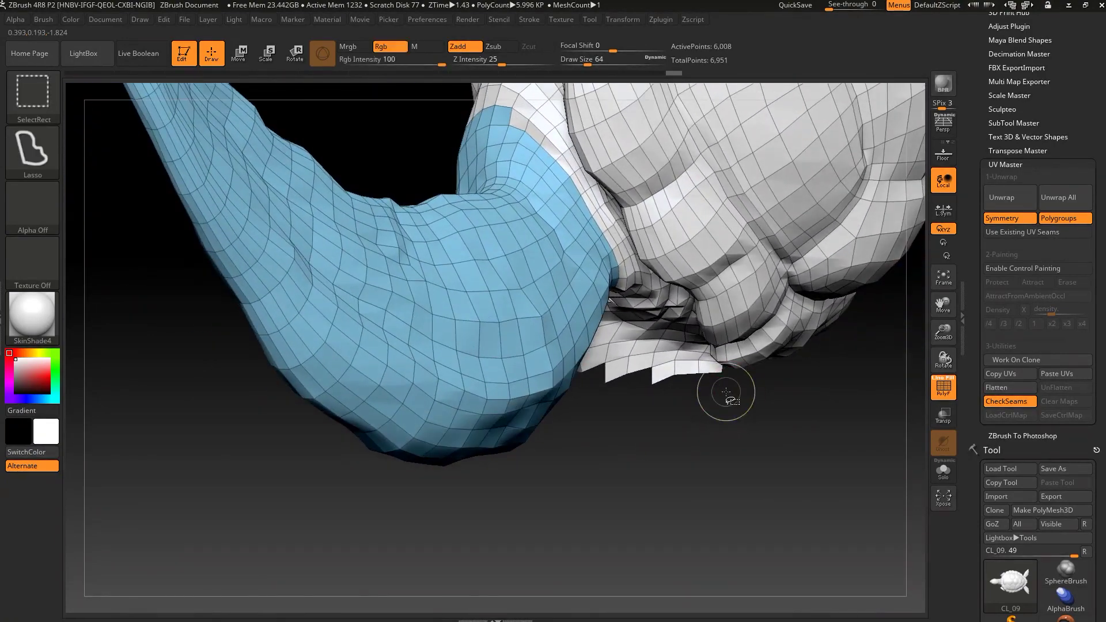
{"action": "left_click_drag", "start_coordinate": [627, 394], "coordinate": [615, 395]}
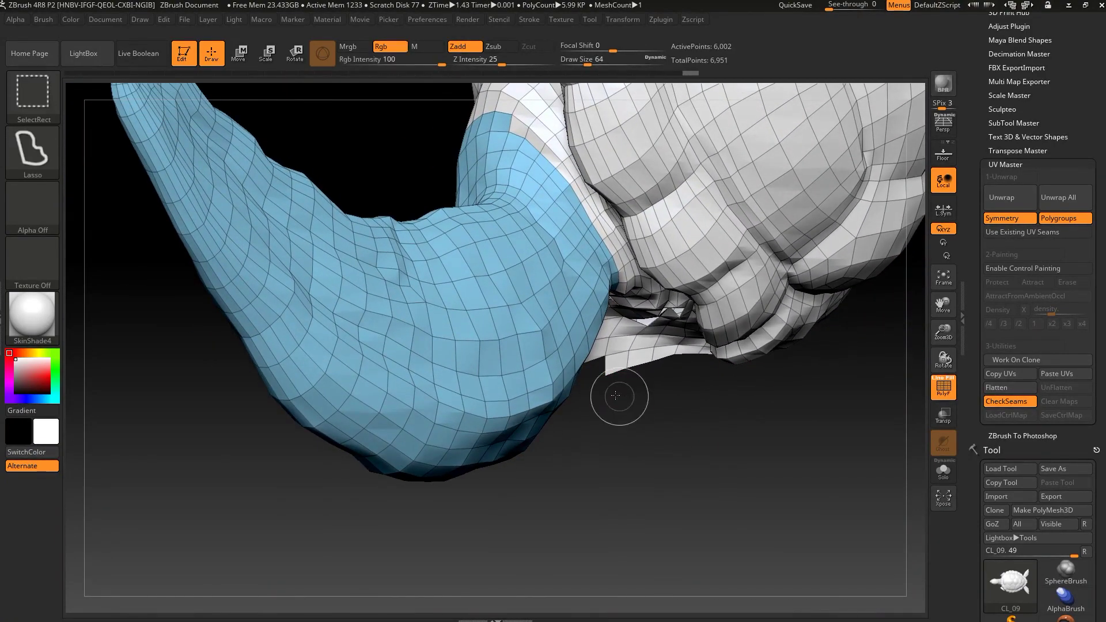
{"action": "mouse_move", "coordinate": [701, 349]}
{"action": "left_mouse_down"}
{"action": "mouse_move", "coordinate": [819, 446]}
{"action": "mouse_move", "coordinate": [598, 377]}
{"action": "left_mouse_up"}
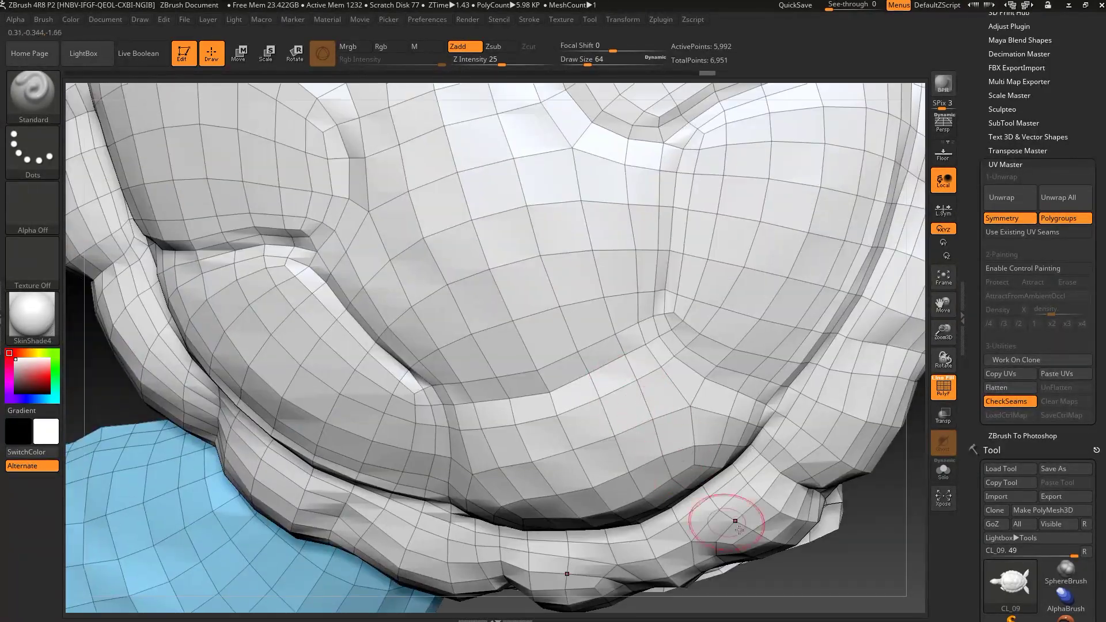
{"action": "mouse_move", "coordinate": [729, 524]}
{"action": "right_mouse_down"}
{"action": "mouse_move", "coordinate": [728, 447]}
{"action": "mouse_move", "coordinate": [479, 449]}
{"action": "right_mouse_up"}
{"action": "key", "text": "ctrl+shift"}
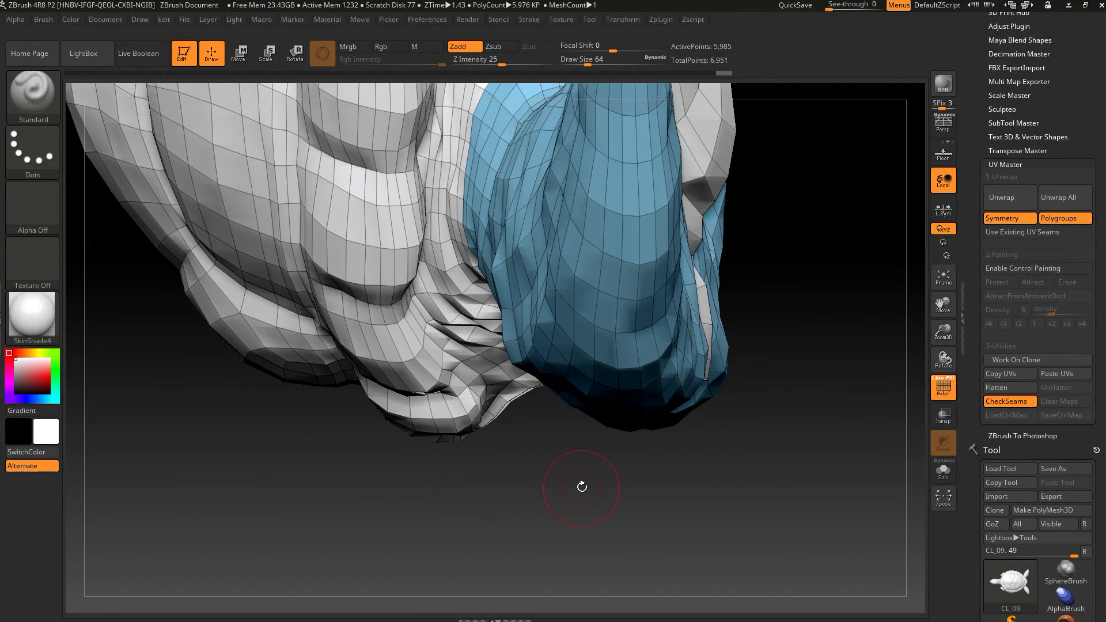
{"action": "right_click_drag", "start_coordinate": [583, 485], "coordinate": [832, 425]}
- Isolate the head-and-neck piece and put it into its own green polygroup
{"action": "left_click", "coordinate": [881, 509], "text": "ctrl+shift"}
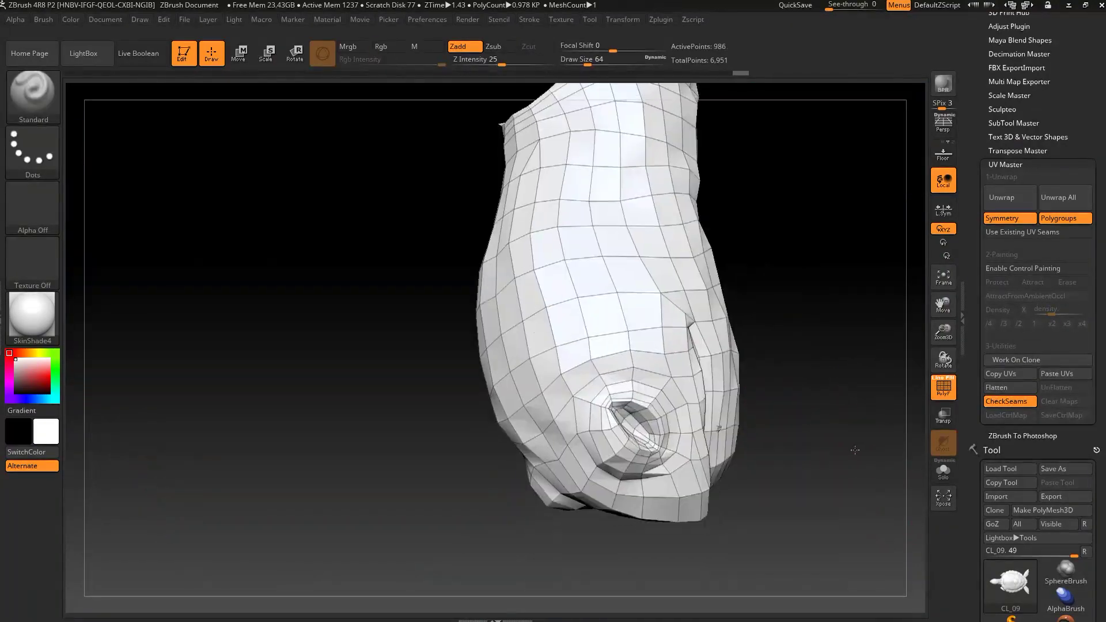
{"action": "mouse_move", "coordinate": [880, 510]}
{"action": "right_mouse_down"}
{"action": "mouse_move", "coordinate": [780, 330]}
{"action": "mouse_move", "coordinate": [745, 329]}
{"action": "right_mouse_up"}
{"action": "key", "text": "ctrl"}
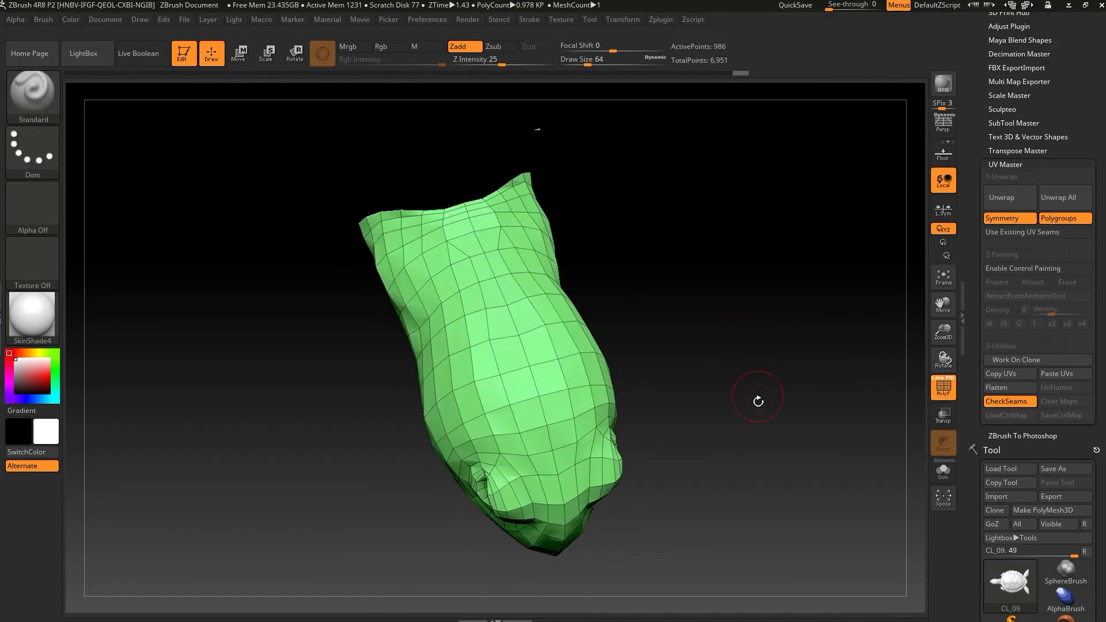
{"action": "mouse_move", "coordinate": [758, 400]}
{"action": "right_mouse_down"}
{"action": "mouse_move", "coordinate": [771, 415]}
{"action": "mouse_move", "coordinate": [780, 329]}
{"action": "mouse_move", "coordinate": [766, 460]}
{"action": "right_mouse_up"}
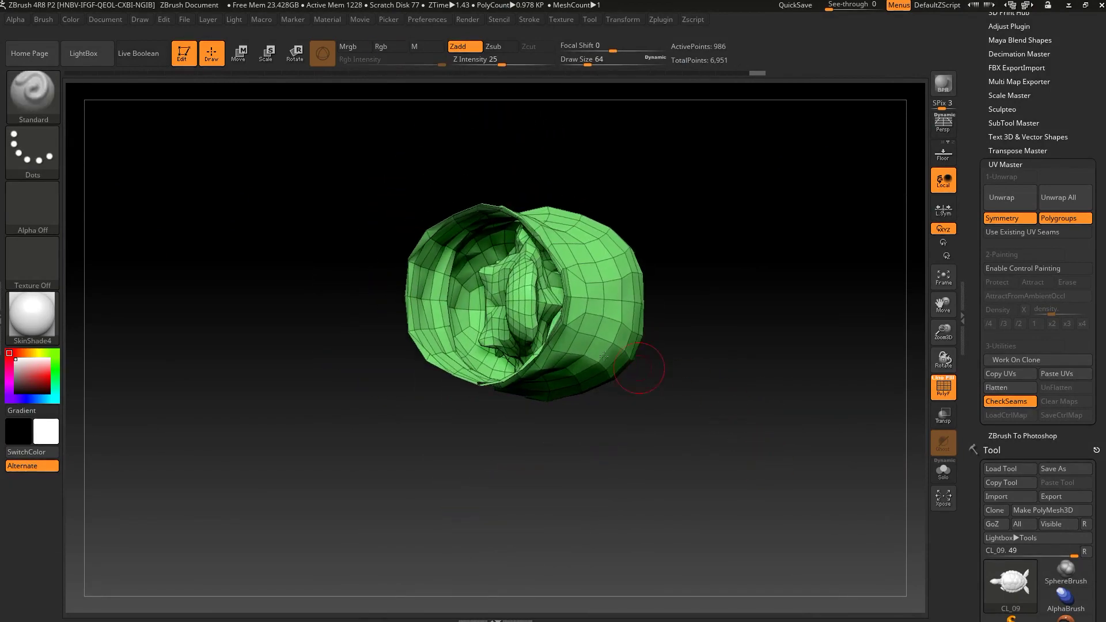
- Orbit and zoom around the green head piece to inspect it from front and bottom
{"action": "right_click_drag", "start_coordinate": [596, 281], "coordinate": [741, 226]}
{"action": "mouse_move", "coordinate": [537, 306]}
{"action": "right_mouse_down"}
{"action": "mouse_move", "coordinate": [761, 275]}
{"action": "mouse_move", "coordinate": [780, 251]}
{"action": "mouse_move", "coordinate": [827, 272]}
{"action": "mouse_move", "coordinate": [449, 351]}
{"action": "right_mouse_up"}
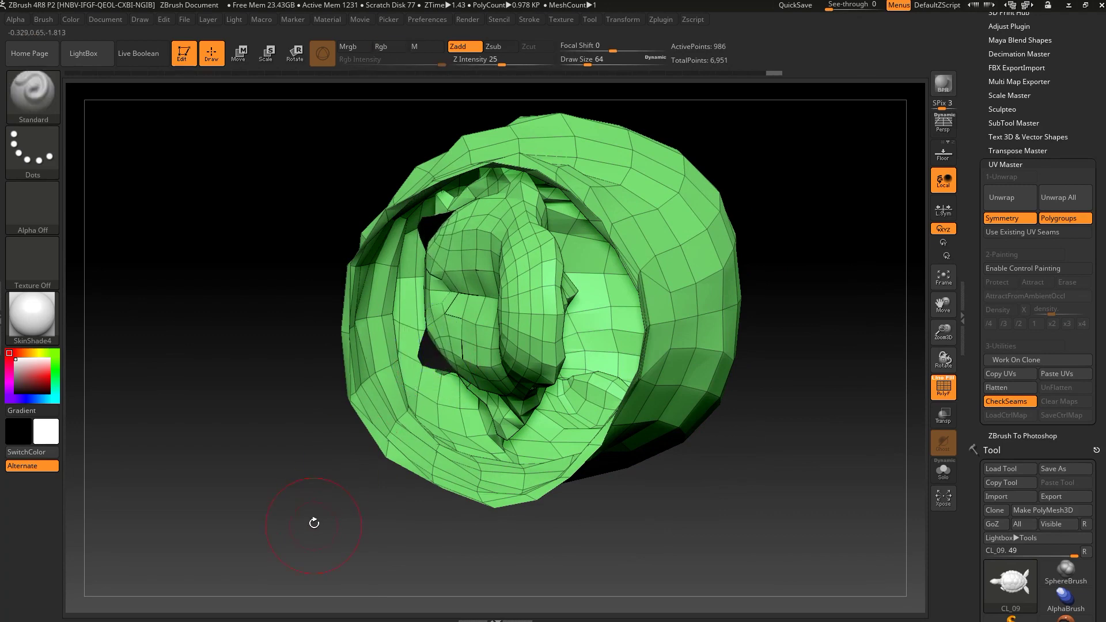
{"action": "left_click_drag", "start_coordinate": [314, 521], "coordinate": [463, 373]}
{"action": "key", "text": "shift"}
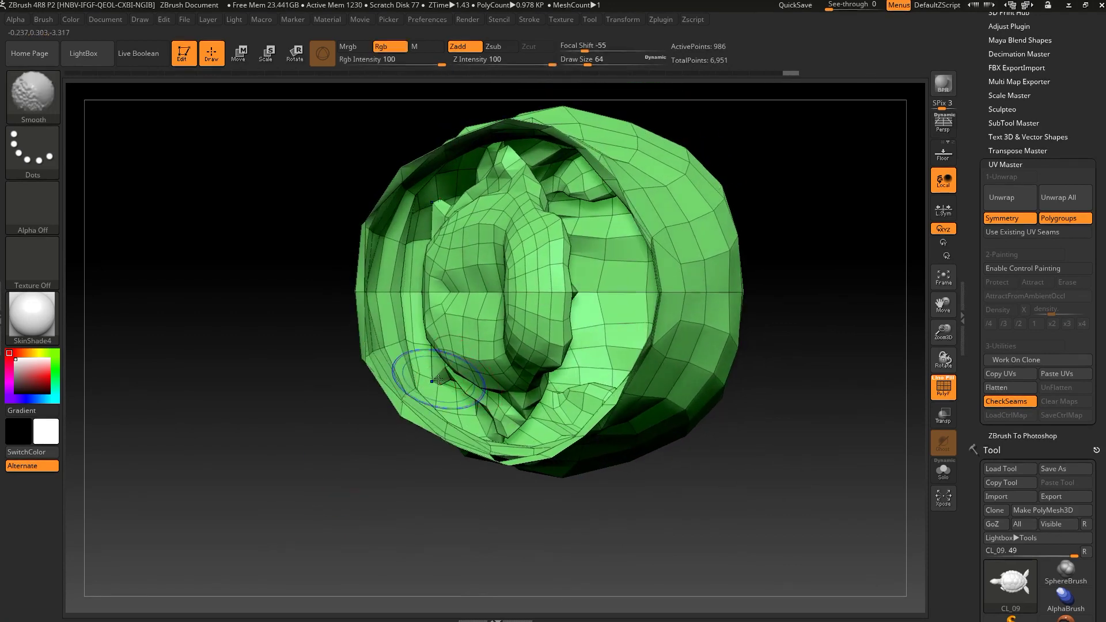
{"action": "mouse_move", "coordinate": [380, 463]}
{"action": "left_mouse_down"}
{"action": "mouse_move", "coordinate": [625, 517]}
{"action": "mouse_move", "coordinate": [707, 505]}
{"action": "mouse_move", "coordinate": [770, 395]}
{"action": "mouse_move", "coordinate": [737, 342]}
{"action": "left_mouse_up"}
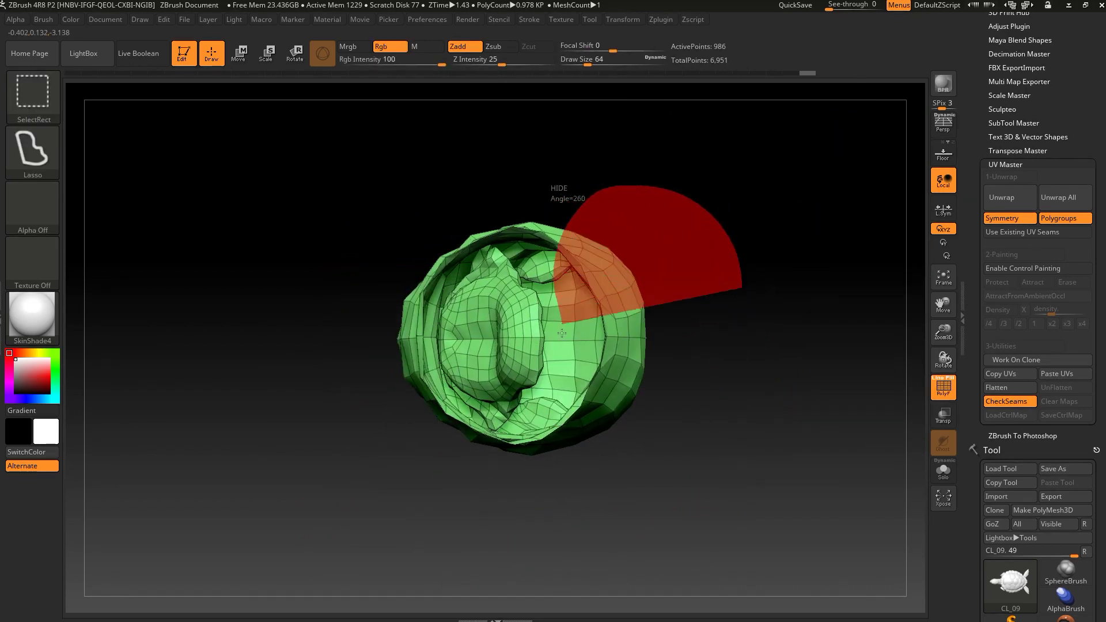
- Lasso-hide the sides and flaps of the green head piece, narrowing toward the stray strip
{"action": "mouse_move", "coordinate": [716, 243]}
{"action": "left_mouse_down", "text": "ctrl+alt+shift"}
{"action": "mouse_move", "coordinate": [622, 533]}
{"action": "mouse_move", "coordinate": [714, 388]}
{"action": "mouse_move", "coordinate": [449, 466]}
{"action": "left_mouse_up", "text": "ctrl+alt+shift"}
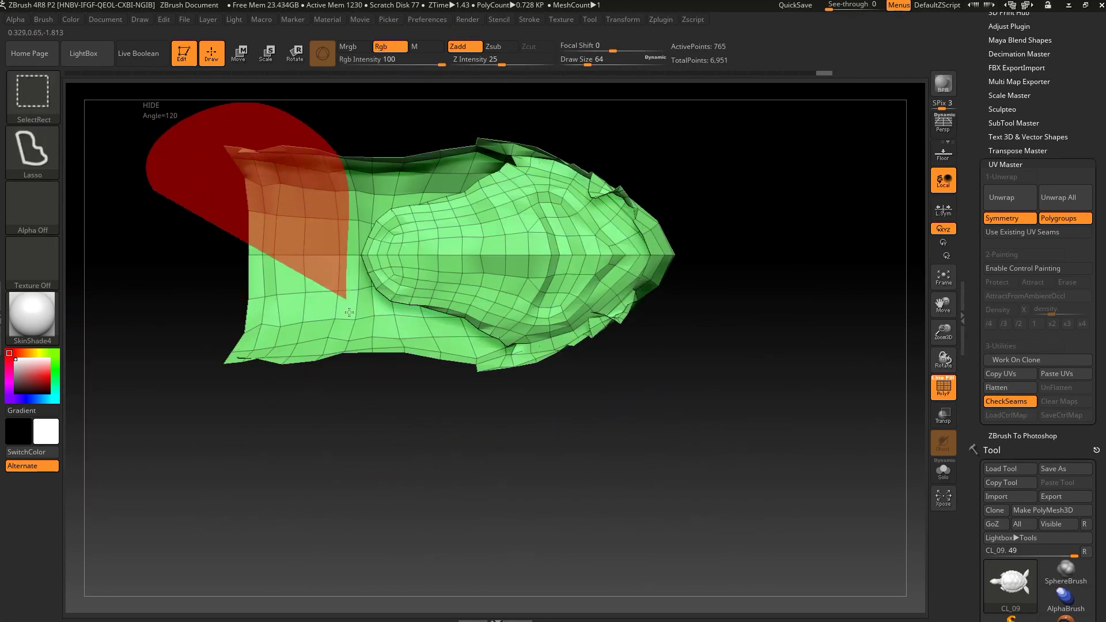
{"action": "left_click_drag", "start_coordinate": [250, 218], "coordinate": [350, 467], "text": "ctrl+alt+shift"}
{"action": "mouse_move", "coordinate": [642, 452]}
{"action": "left_mouse_down", "text": "shift"}
{"action": "mouse_move", "coordinate": [657, 362]}
{"action": "mouse_move", "coordinate": [602, 337]}
{"action": "mouse_move", "coordinate": [738, 376]}
{"action": "mouse_move", "coordinate": [563, 446]}
{"action": "mouse_move", "coordinate": [416, 404]}
{"action": "left_mouse_up", "text": "shift"}
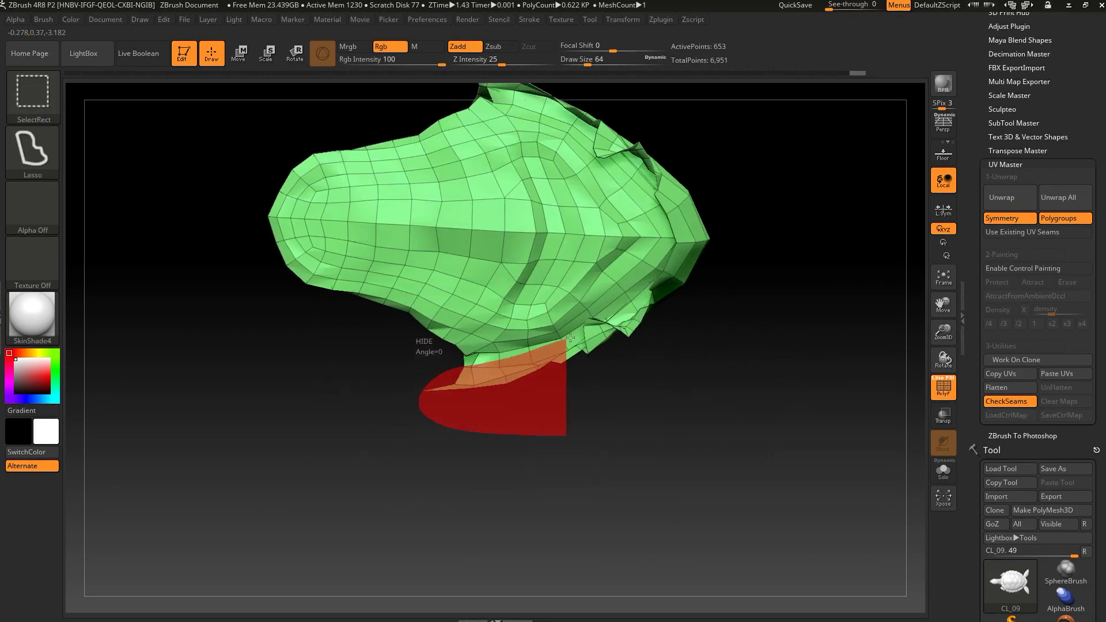
{"action": "left_click_drag", "start_coordinate": [605, 331], "coordinate": [606, 334], "text": "ctrl+alt+shift"}
{"action": "mouse_move", "coordinate": [783, 341]}
{"action": "left_mouse_down"}
{"action": "mouse_move", "coordinate": [582, 416]}
{"action": "mouse_move", "coordinate": [640, 363]}
{"action": "left_mouse_up"}
{"action": "mouse_move", "coordinate": [761, 302]}
{"action": "left_mouse_down"}
{"action": "mouse_move", "coordinate": [691, 366]}
{"action": "mouse_move", "coordinate": [540, 367]}
{"action": "left_mouse_up"}
{"action": "left_click_drag", "start_coordinate": [581, 318], "coordinate": [561, 333], "text": "ctrl+alt+shift"}
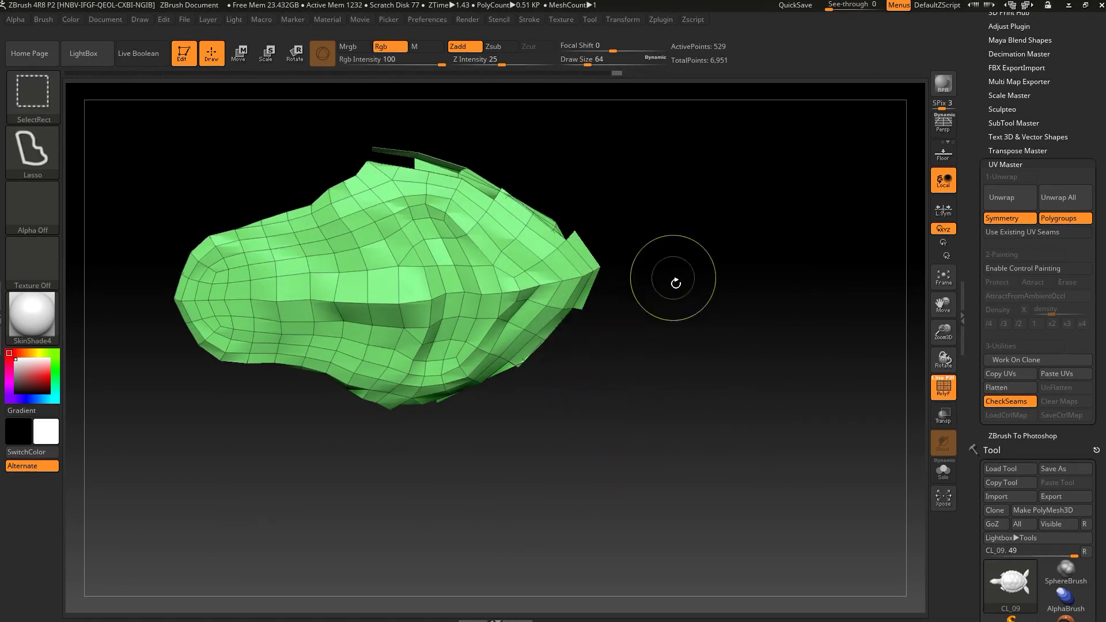
{"action": "left_click_drag", "start_coordinate": [674, 280], "coordinate": [605, 321]}
{"action": "mouse_move", "coordinate": [634, 249]}
{"action": "left_mouse_down"}
{"action": "mouse_move", "coordinate": [721, 248]}
{"action": "mouse_move", "coordinate": [717, 178]}
{"action": "mouse_move", "coordinate": [691, 202]}
{"action": "mouse_move", "coordinate": [704, 236]}
{"action": "mouse_move", "coordinate": [669, 260]}
{"action": "mouse_move", "coordinate": [729, 277]}
{"action": "mouse_move", "coordinate": [681, 343]}
{"action": "left_mouse_up"}
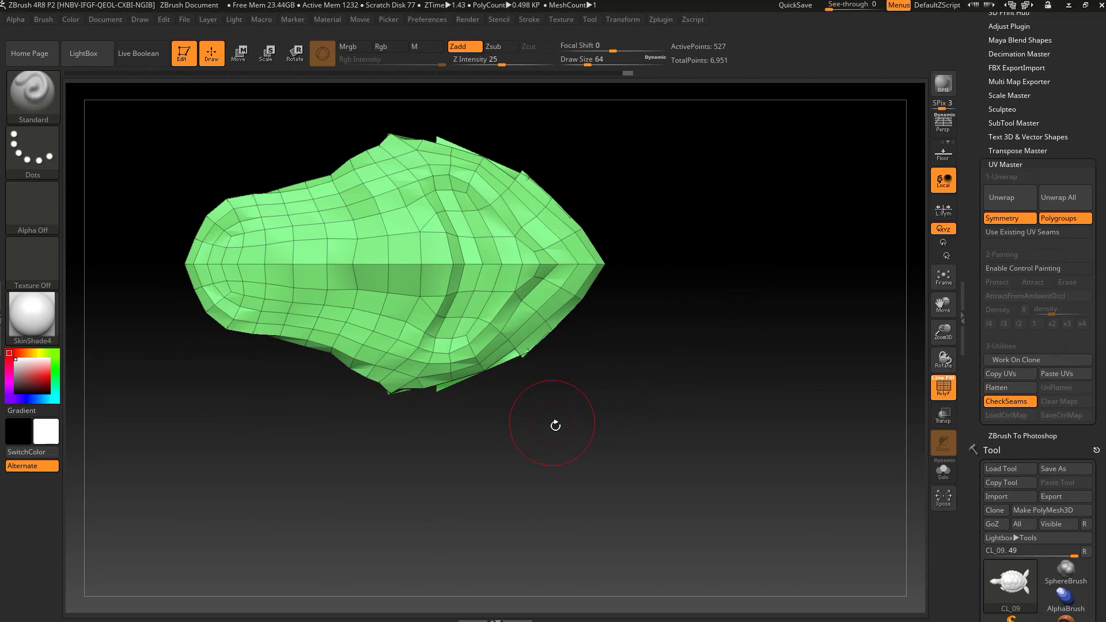
{"action": "mouse_move", "coordinate": [555, 425]}
{"action": "left_mouse_down"}
{"action": "mouse_move", "coordinate": [603, 328]}
{"action": "mouse_move", "coordinate": [518, 315]}
{"action": "mouse_move", "coordinate": [453, 328]}
{"action": "mouse_move", "coordinate": [649, 403]}
{"action": "mouse_move", "coordinate": [644, 451]}
{"action": "mouse_move", "coordinate": [458, 484]}
{"action": "left_mouse_up"}
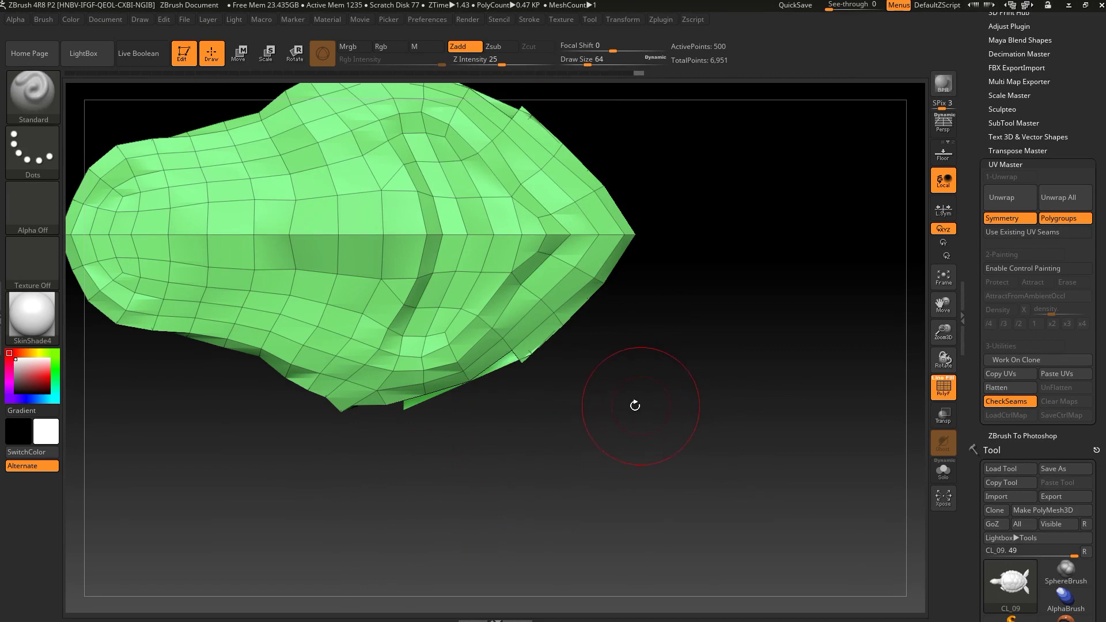
- Hide further small patches of head mesh until only the stray strip area remains
{"action": "key", "text": "ctrl+shift"}
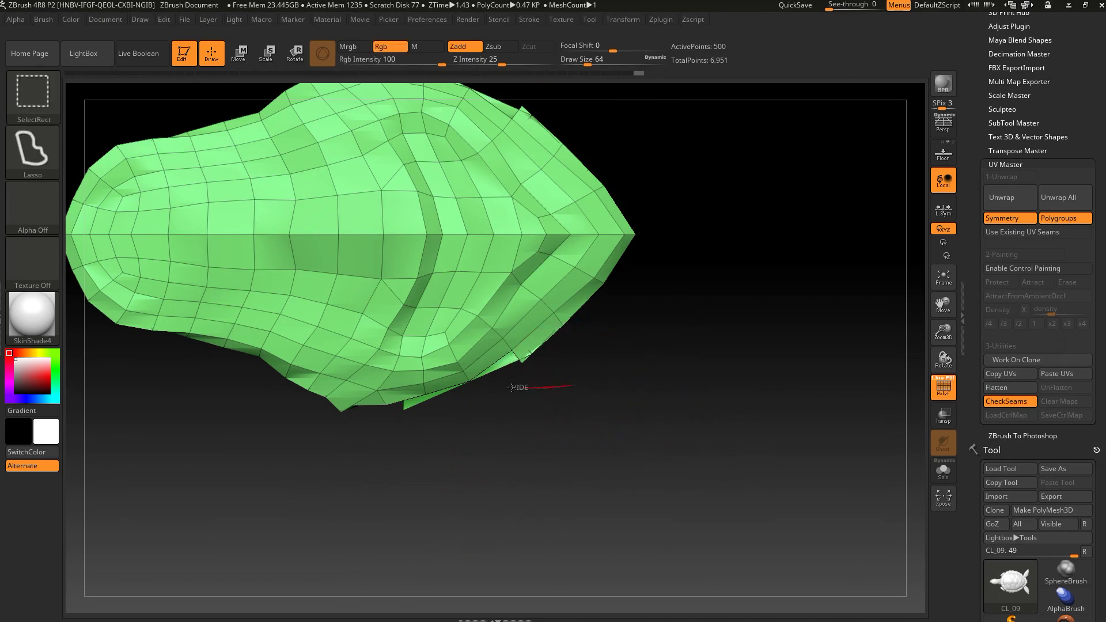
{"action": "left_click_drag", "start_coordinate": [584, 305], "coordinate": [640, 303], "text": "ctrl+shift"}
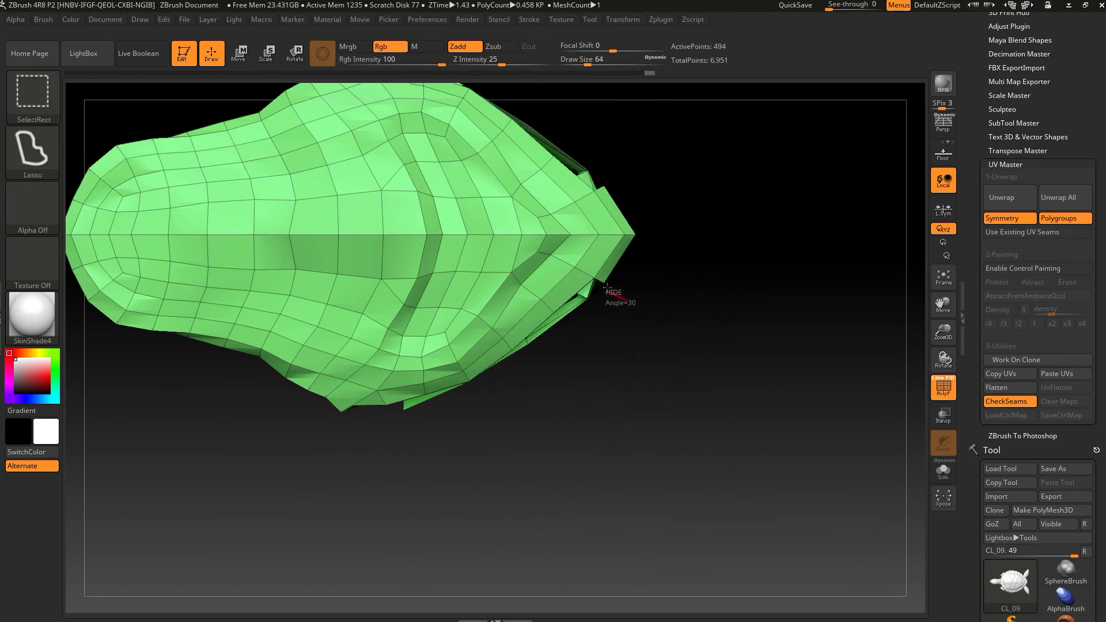
{"action": "left_click_drag", "start_coordinate": [621, 250], "coordinate": [630, 285], "text": "ctrl+shift"}
{"action": "left_click_drag", "start_coordinate": [717, 299], "coordinate": [479, 366]}
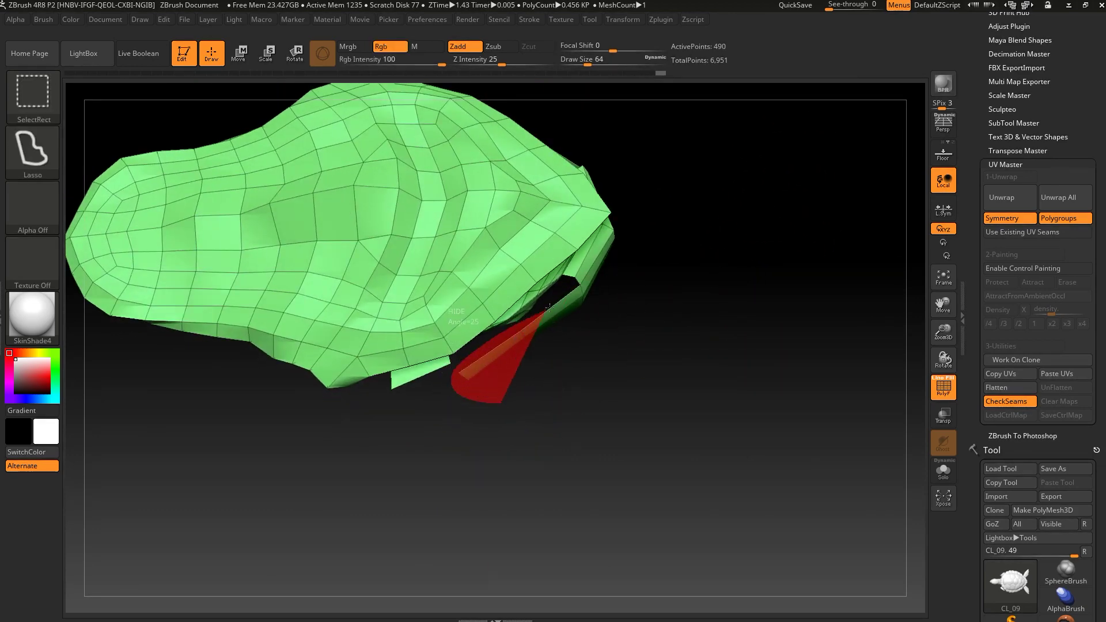
{"action": "left_click_drag", "start_coordinate": [551, 306], "coordinate": [553, 305], "text": "ctrl+shift"}
{"action": "left_click_drag", "start_coordinate": [712, 259], "coordinate": [464, 270]}
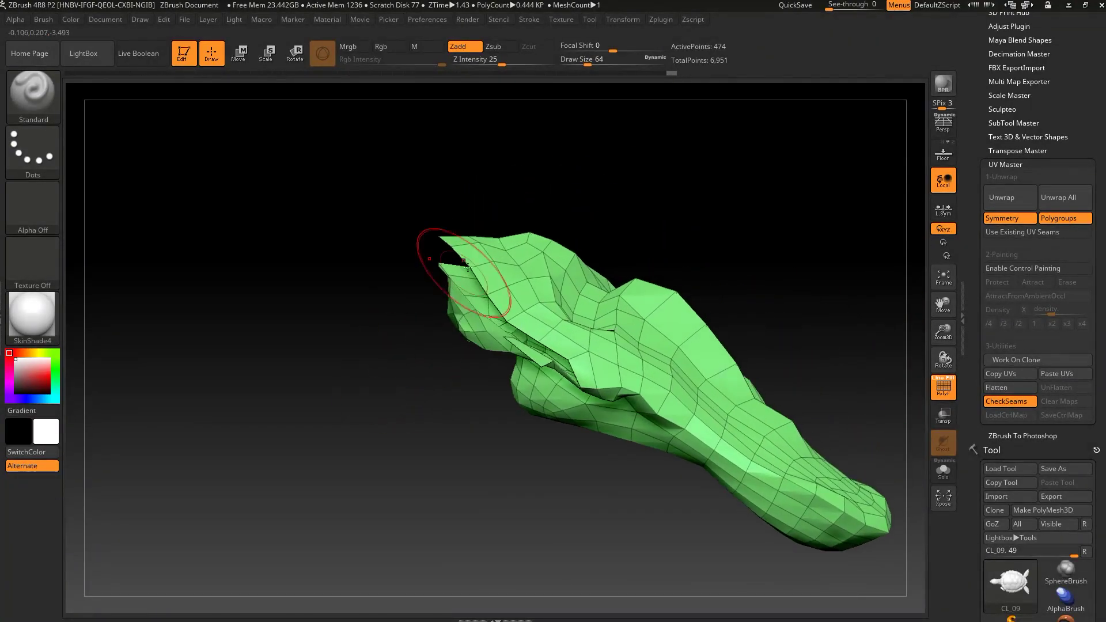
{"action": "key", "text": "ctrl+shift"}
{"action": "mouse_move", "coordinate": [439, 261]}
{"action": "left_mouse_down"}
{"action": "mouse_move", "coordinate": [352, 423]}
{"action": "mouse_move", "coordinate": [462, 432]}
{"action": "left_mouse_up"}
{"action": "key", "text": "ctrl+shift"}
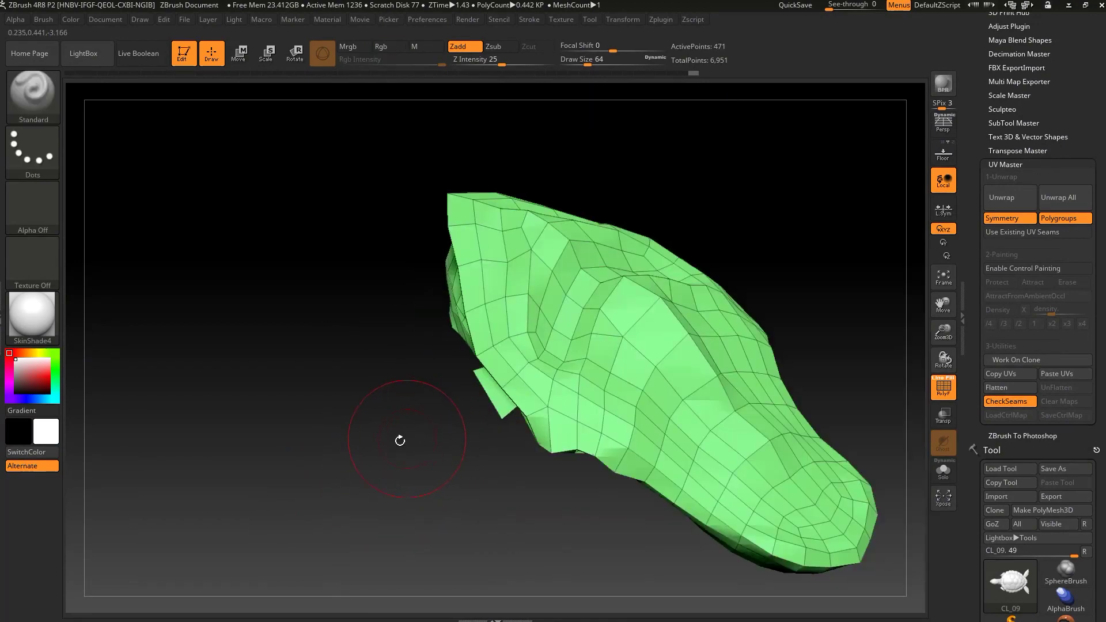
{"action": "left_click_drag", "start_coordinate": [398, 442], "coordinate": [515, 449]}
- Isolate the stray strip alone, then bring back the rest of the turtle
{"action": "key", "text": "ctrl+shift"}
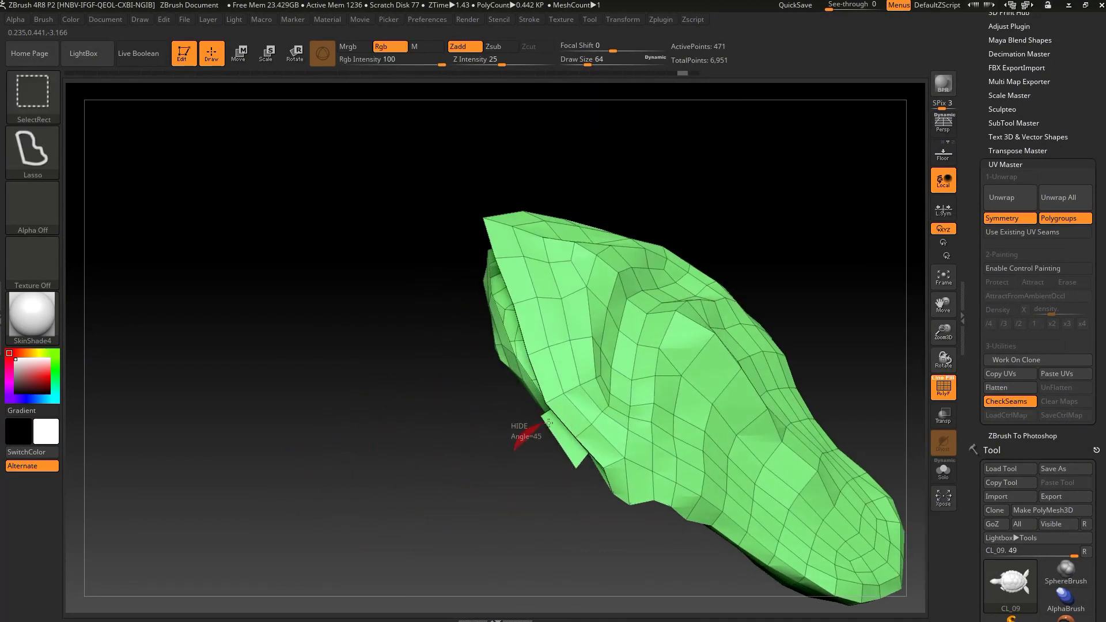
{"action": "left_click", "coordinate": [403, 482], "text": "ctrl+shift"}
{"action": "mouse_move", "coordinate": [445, 516]}
{"action": "left_mouse_down"}
{"action": "mouse_move", "coordinate": [440, 420]}
{"action": "mouse_move", "coordinate": [590, 447]}
{"action": "left_mouse_up"}
{"action": "key", "text": "ctrl+shift"}
{"action": "mouse_move", "coordinate": [471, 433]}
{"action": "left_mouse_down"}
{"action": "mouse_move", "coordinate": [718, 401]}
{"action": "mouse_move", "coordinate": [708, 362]}
{"action": "left_mouse_up"}
{"action": "left_click", "coordinate": [808, 289], "text": "ctrl+shift"}
{"action": "left_click_drag", "start_coordinate": [781, 375], "coordinate": [767, 366]}
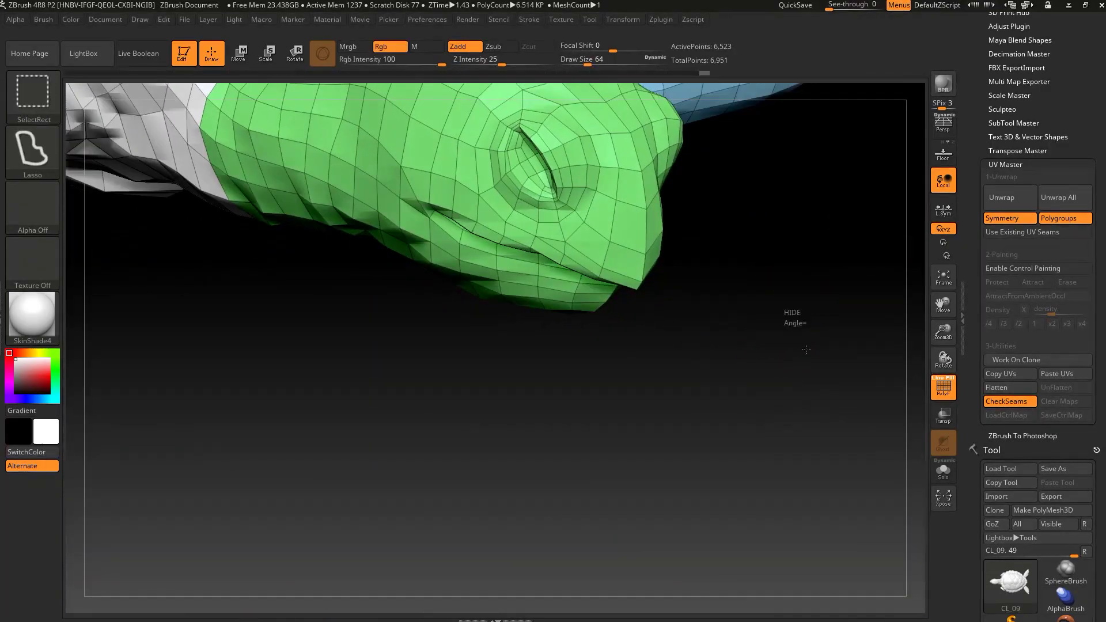
- Invert visibility to the stray strip, regroup it with Ctrl+W, and show the whole turtle
{"action": "left_click_drag", "start_coordinate": [790, 313], "coordinate": [778, 346], "text": "ctrl+shift"}
{"action": "key", "text": "ctrl+w"}
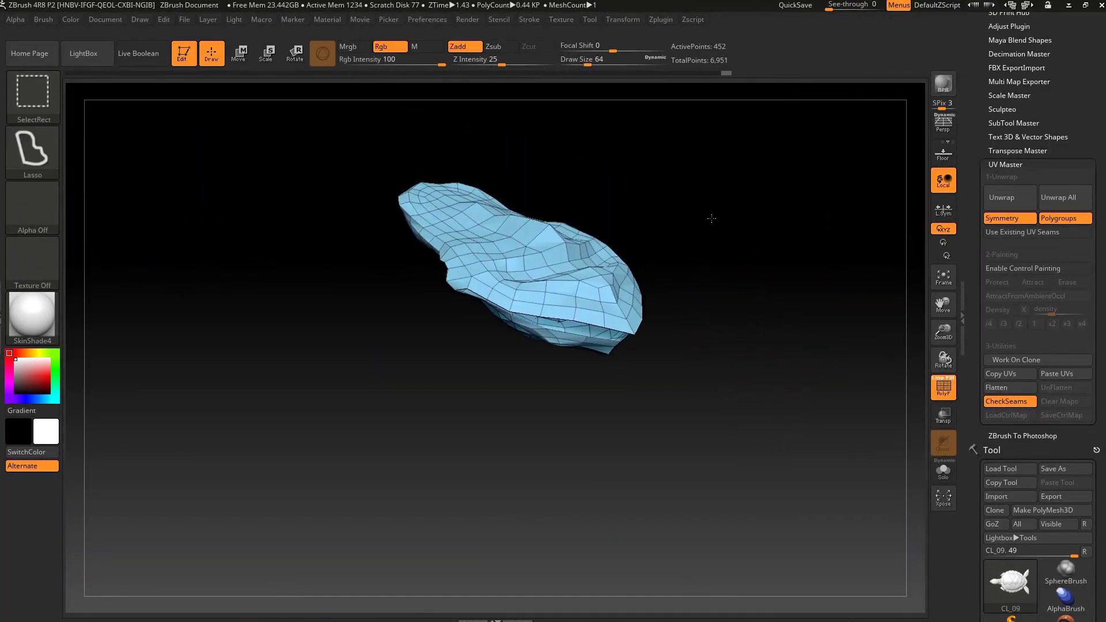
{"action": "left_click_drag", "start_coordinate": [320, 130], "coordinate": [666, 467], "text": "ctrl+shift"}
{"action": "left_click", "coordinate": [794, 390], "text": "ctrl+shift"}
{"action": "mouse_move", "coordinate": [725, 379]}
{"action": "left_mouse_down", "text": "shift"}
{"action": "mouse_move", "coordinate": [384, 508]}
{"action": "mouse_move", "coordinate": [398, 487]}
{"action": "left_mouse_up", "text": "shift"}
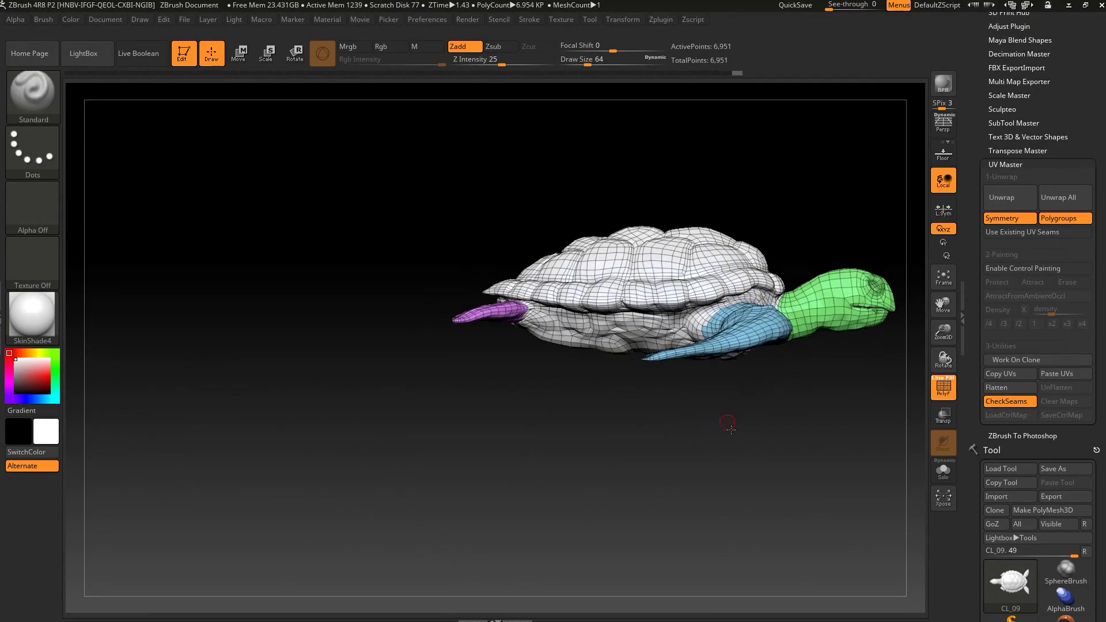
- Unwrap the turtle in UV Master with Polygroups on so each group becomes its own island
{"action": "left_click_drag", "start_coordinate": [746, 457], "coordinate": [746, 488]}
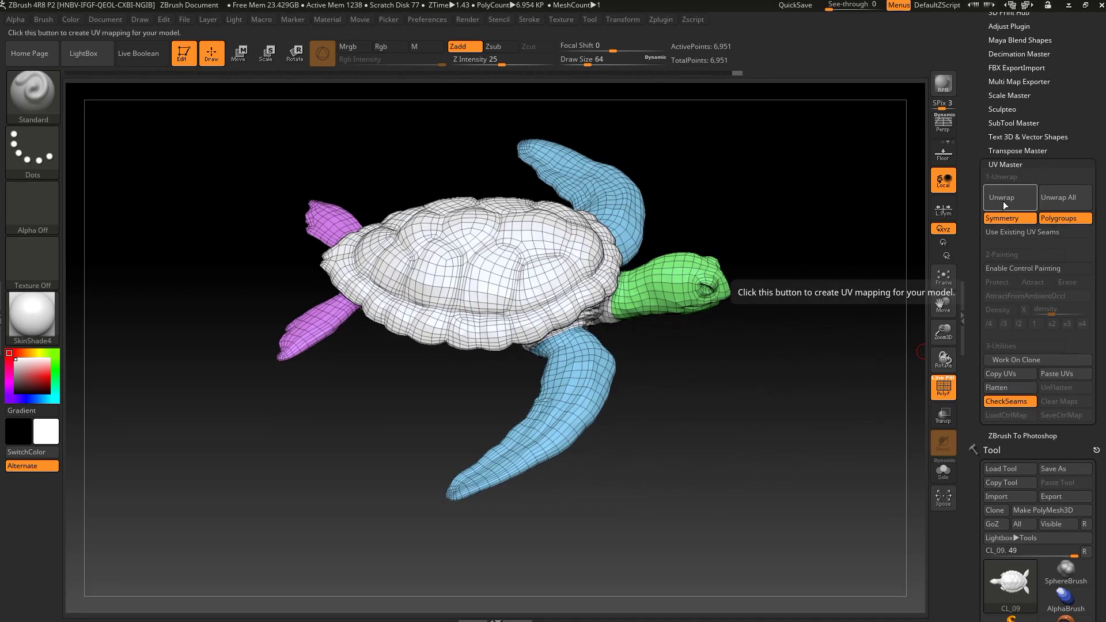
{"action": "left_click", "coordinate": [1050, 219]}
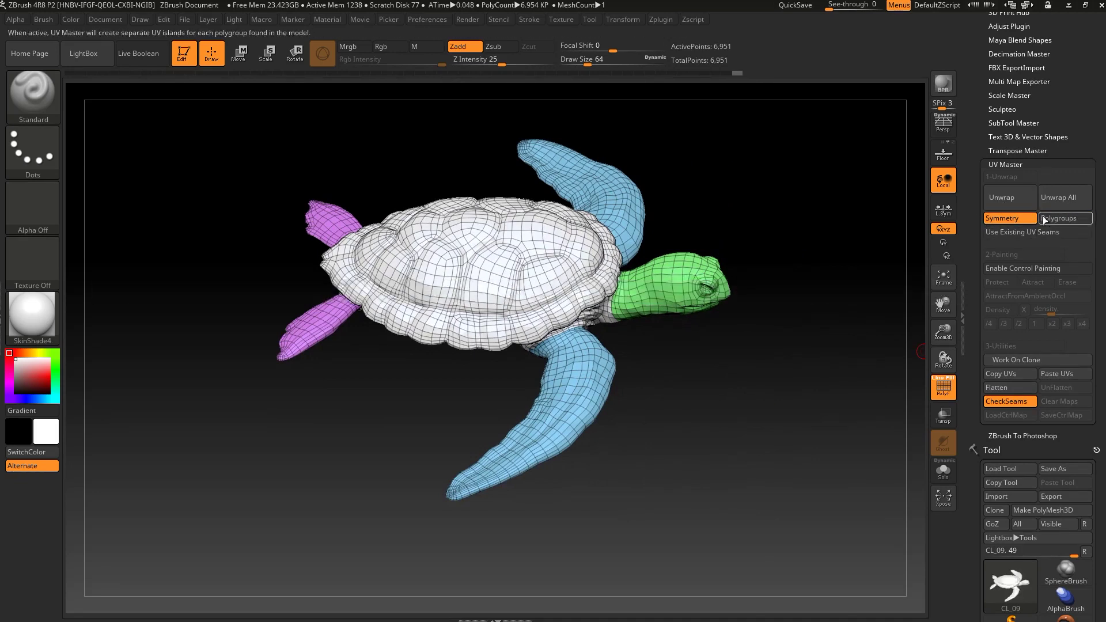
{"action": "left_click", "coordinate": [1053, 218]}
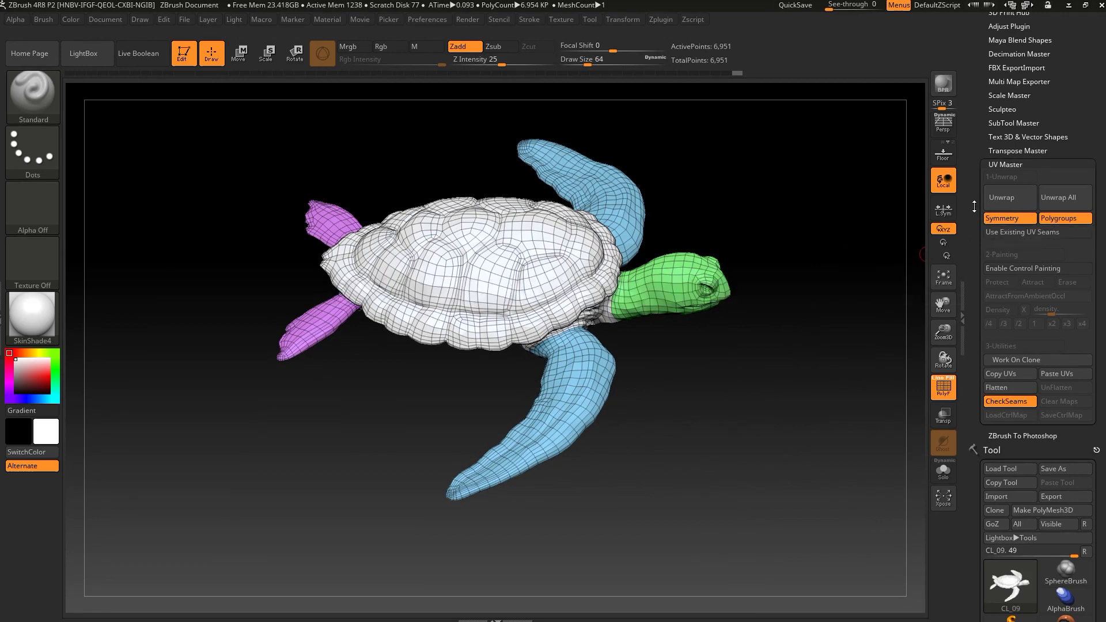
{"action": "left_click", "coordinate": [1007, 196]}
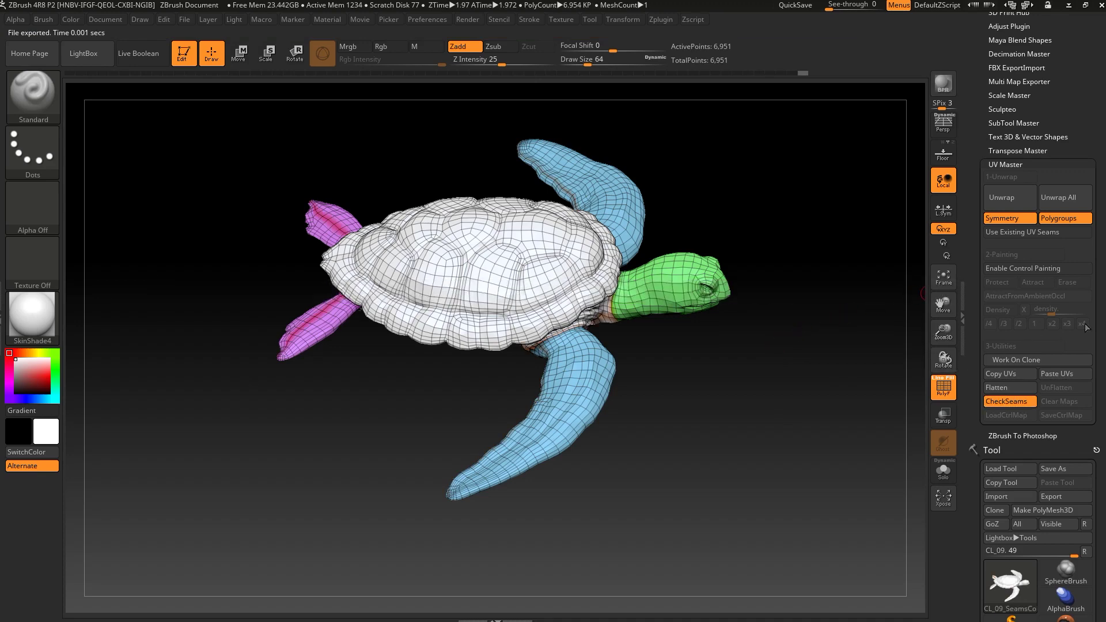
{"action": "scroll", "coordinate": [1038, 346], "scroll_direction": "down", "scroll_amount": 1}
- Flatten the turtle to inspect the UV islands, then unflatten back to the 3D model
{"action": "left_click", "coordinate": [1008, 361]}
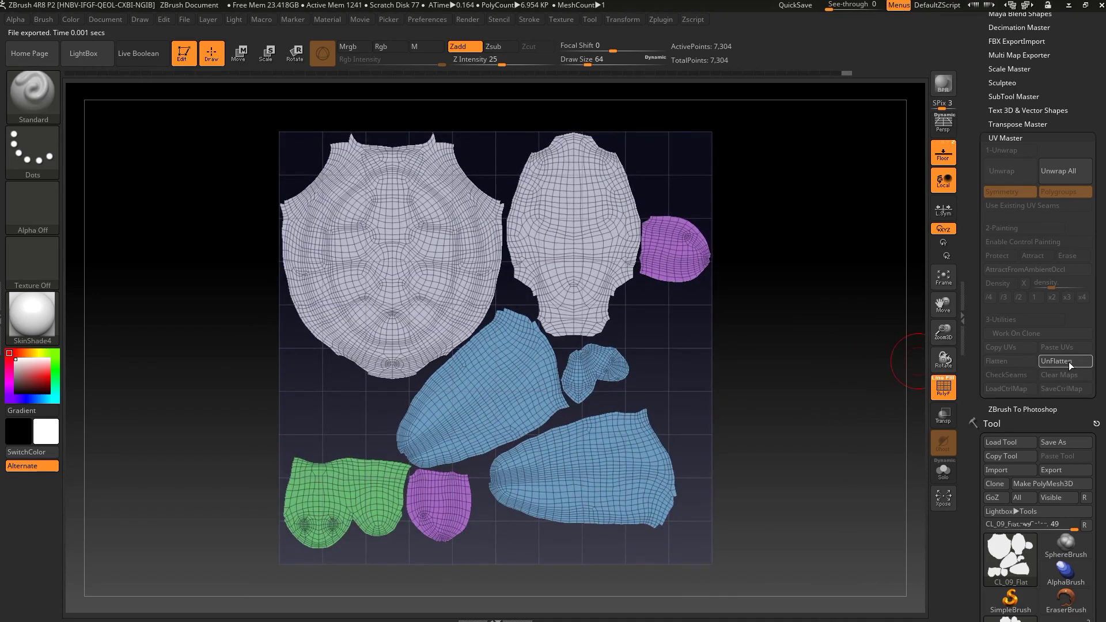
{"action": "left_click", "coordinate": [1069, 362]}
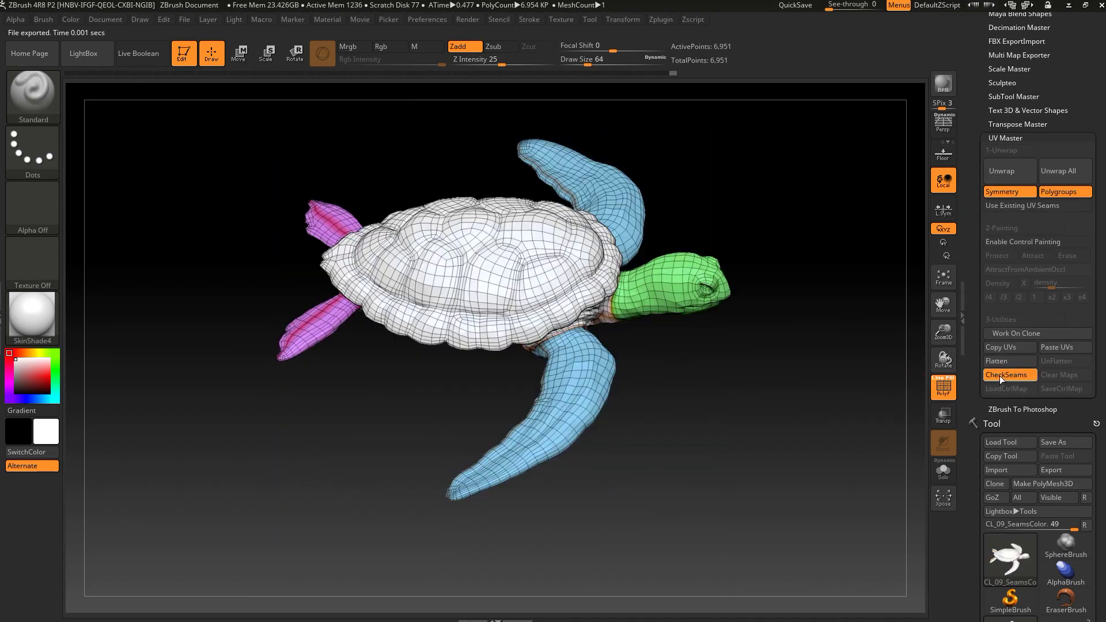
- Hide polygroup colours with PolyF off and display the UV seams on the turtle via CheckSeams
{"action": "left_click", "coordinate": [944, 386]}
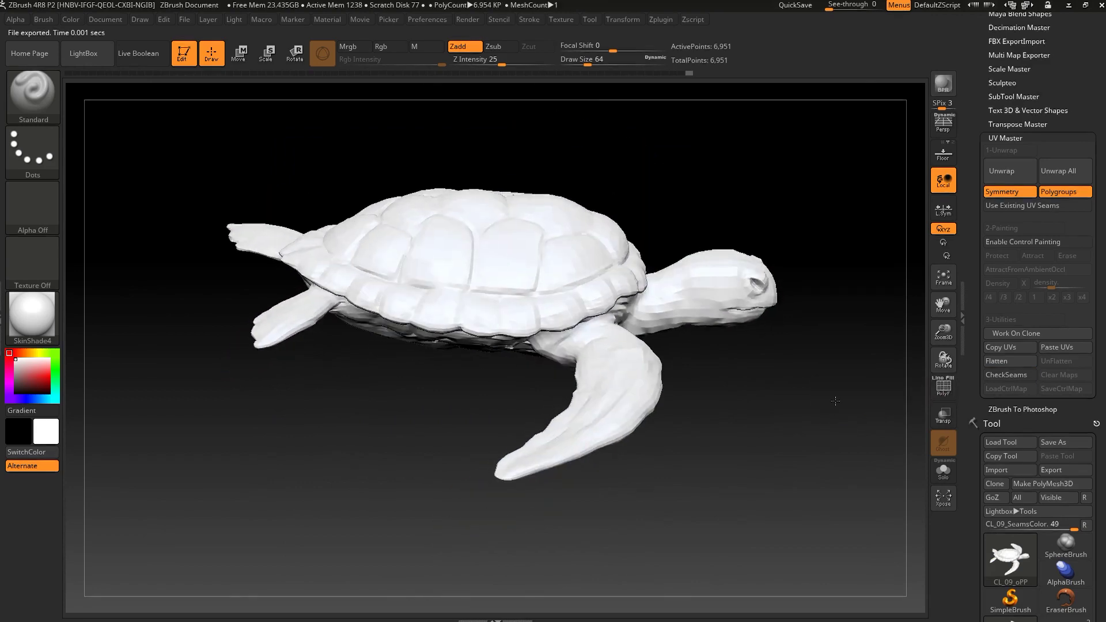
{"action": "left_click_drag", "start_coordinate": [835, 399], "coordinate": [865, 389]}
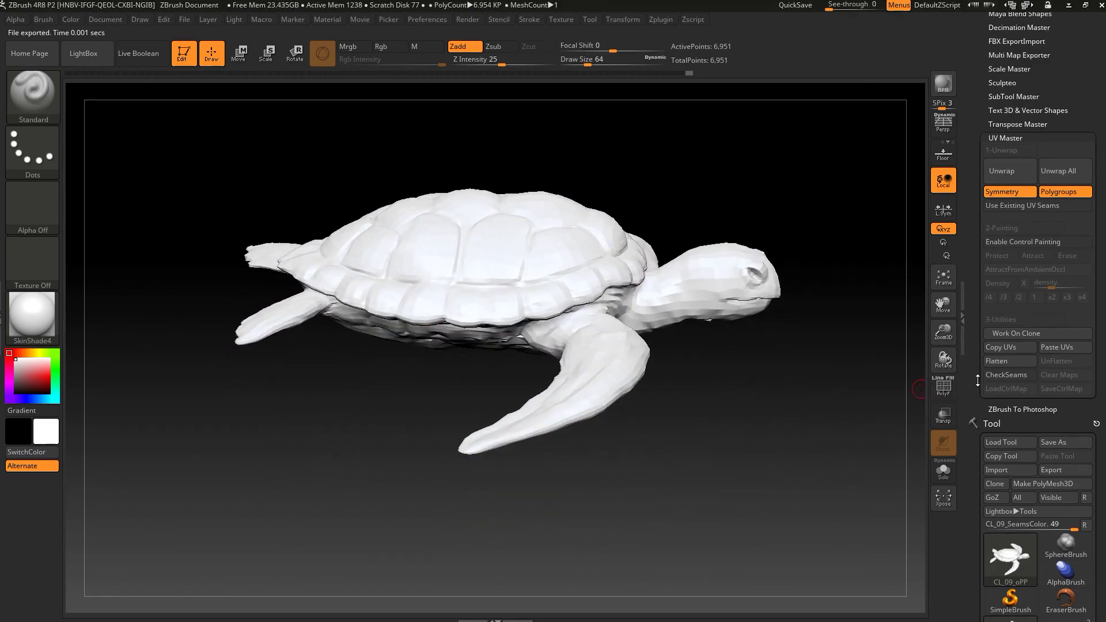
{"action": "mouse_move", "coordinate": [780, 412]}
{"action": "left_mouse_down"}
{"action": "mouse_move", "coordinate": [802, 423]}
{"action": "mouse_move", "coordinate": [796, 159]}
{"action": "mouse_move", "coordinate": [449, 205]}
{"action": "left_mouse_up"}
{"action": "left_click", "coordinate": [1010, 374]}
- Inspect the flippers from below and enable Control Painting for seam guidance
{"action": "left_click_drag", "start_coordinate": [781, 355], "coordinate": [803, 296]}
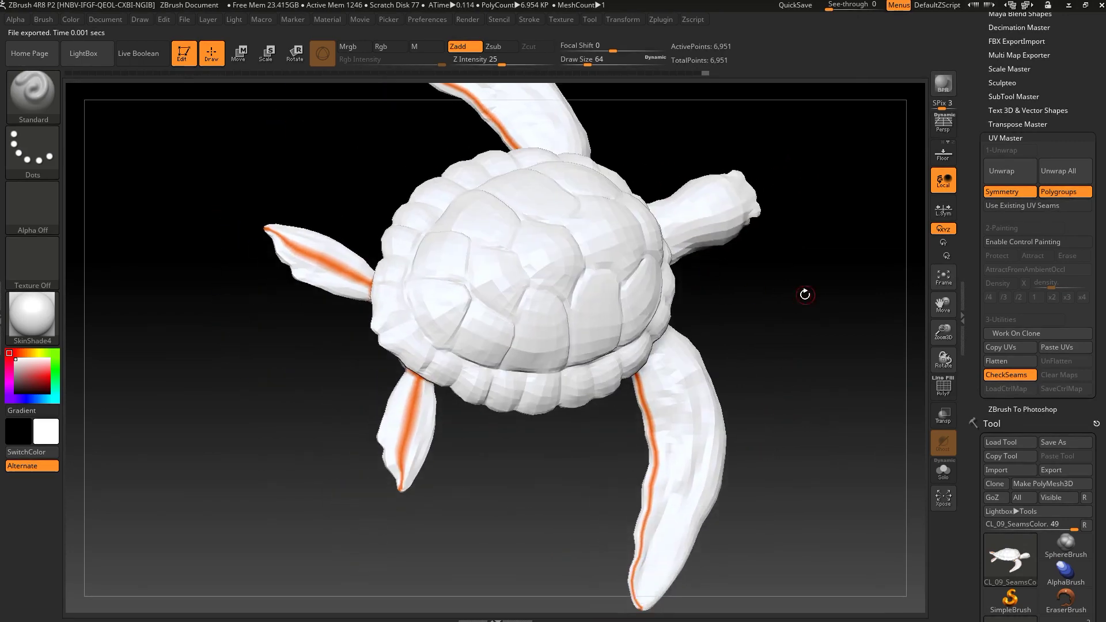
{"action": "mouse_move", "coordinate": [489, 467]}
{"action": "left_mouse_down"}
{"action": "mouse_move", "coordinate": [536, 455]}
{"action": "mouse_move", "coordinate": [609, 286]}
{"action": "mouse_move", "coordinate": [780, 279]}
{"action": "mouse_move", "coordinate": [591, 440]}
{"action": "mouse_move", "coordinate": [414, 450]}
{"action": "left_mouse_up"}
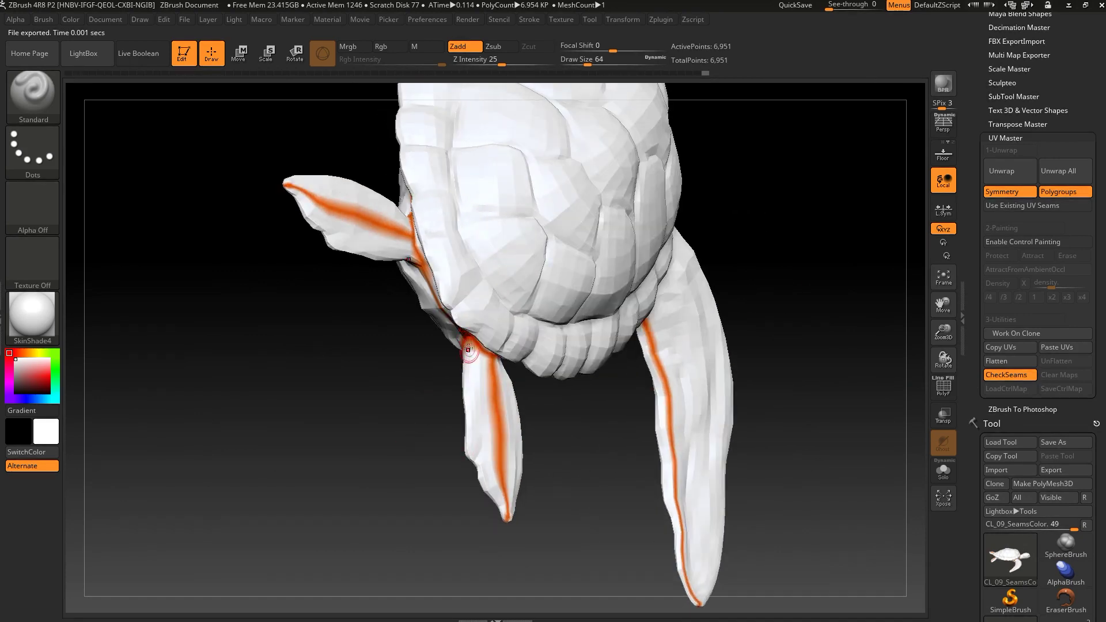
{"action": "left_click_drag", "start_coordinate": [851, 368], "coordinate": [765, 390]}
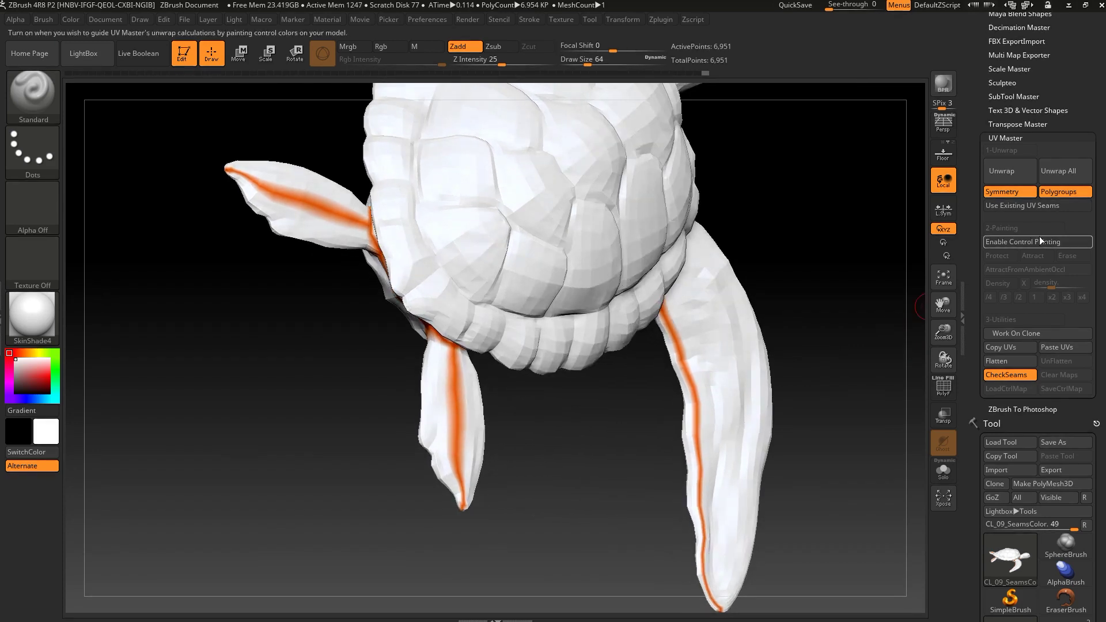
{"action": "mouse_move", "coordinate": [856, 305]}
{"action": "left_mouse_down"}
{"action": "mouse_move", "coordinate": [853, 266]}
{"action": "mouse_move", "coordinate": [916, 281]}
{"action": "left_mouse_up"}
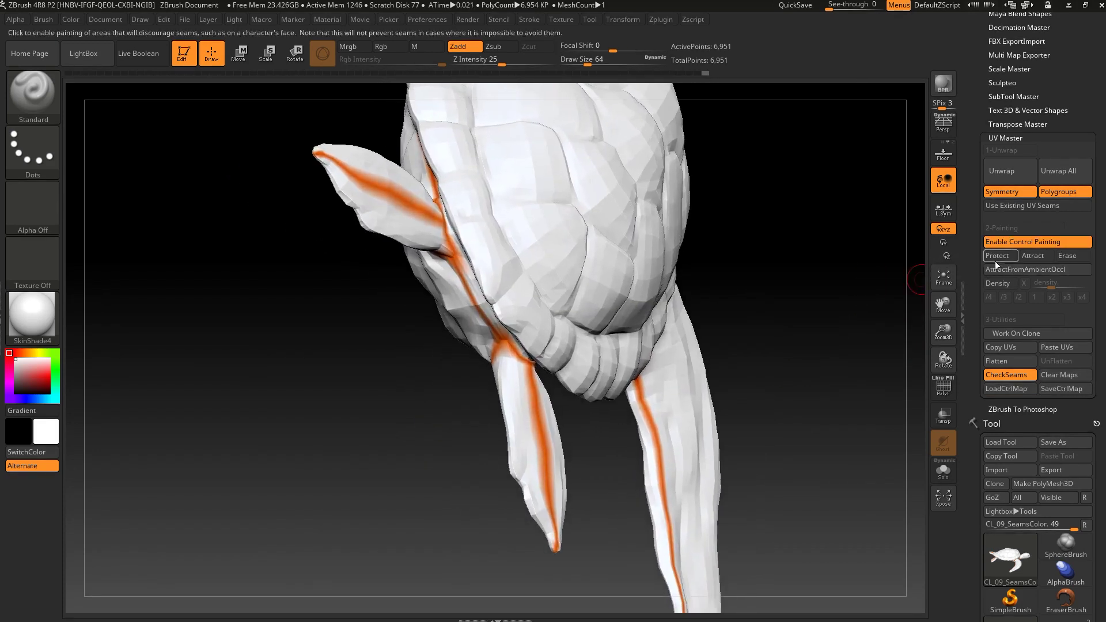
- Paint blue Attract strokes along the underside edges of the flippers to guide seams
{"action": "left_click", "coordinate": [1028, 253]}
{"action": "mouse_move", "coordinate": [563, 434]}
{"action": "left_mouse_down"}
{"action": "mouse_move", "coordinate": [364, 443]}
{"action": "mouse_move", "coordinate": [403, 329]}
{"action": "left_mouse_up"}
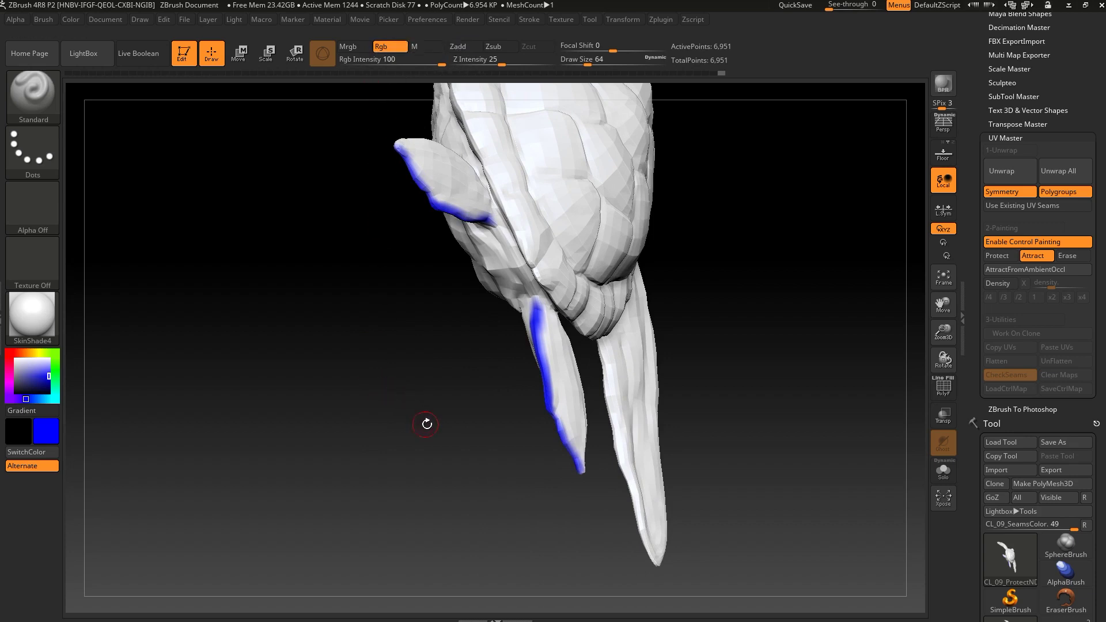
{"action": "left_click_drag", "start_coordinate": [427, 424], "coordinate": [449, 351]}
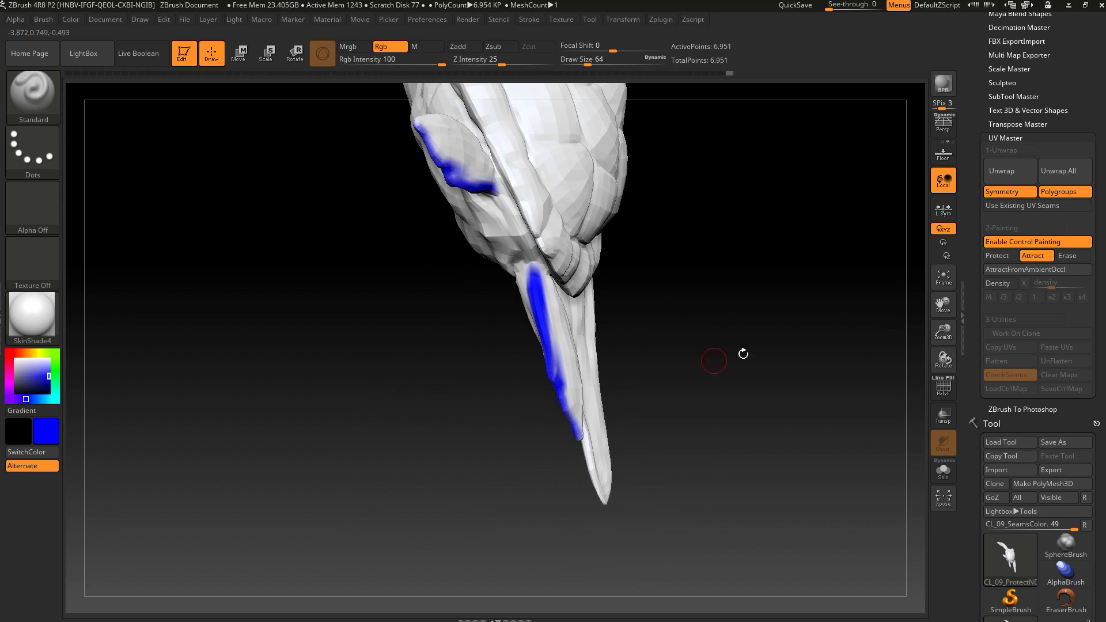
{"action": "left_click_drag", "start_coordinate": [715, 362], "coordinate": [664, 392]}
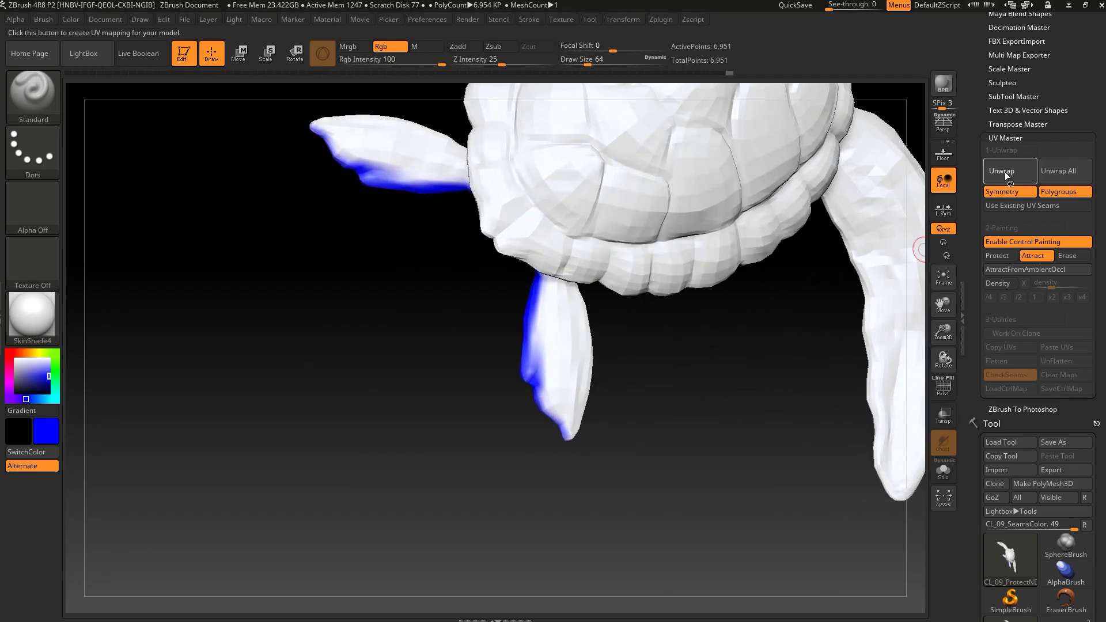
- Re-unwrap the turtle with the painted guidance and check the new seams under the flippers
{"action": "left_click", "coordinate": [1007, 176]}
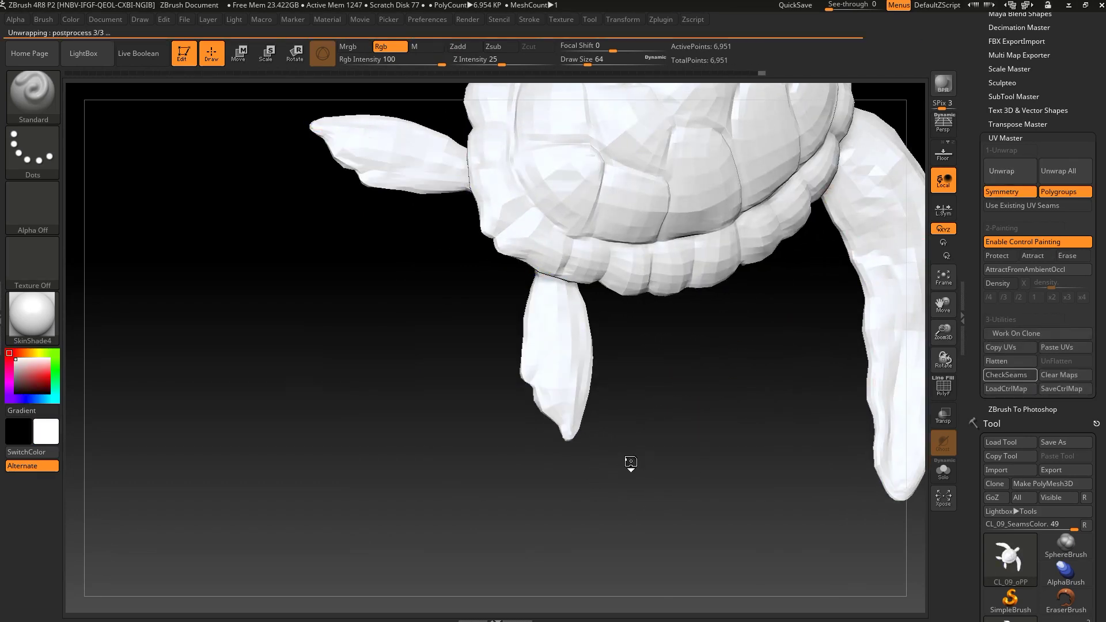
{"action": "left_click_drag", "start_coordinate": [648, 417], "coordinate": [544, 319]}
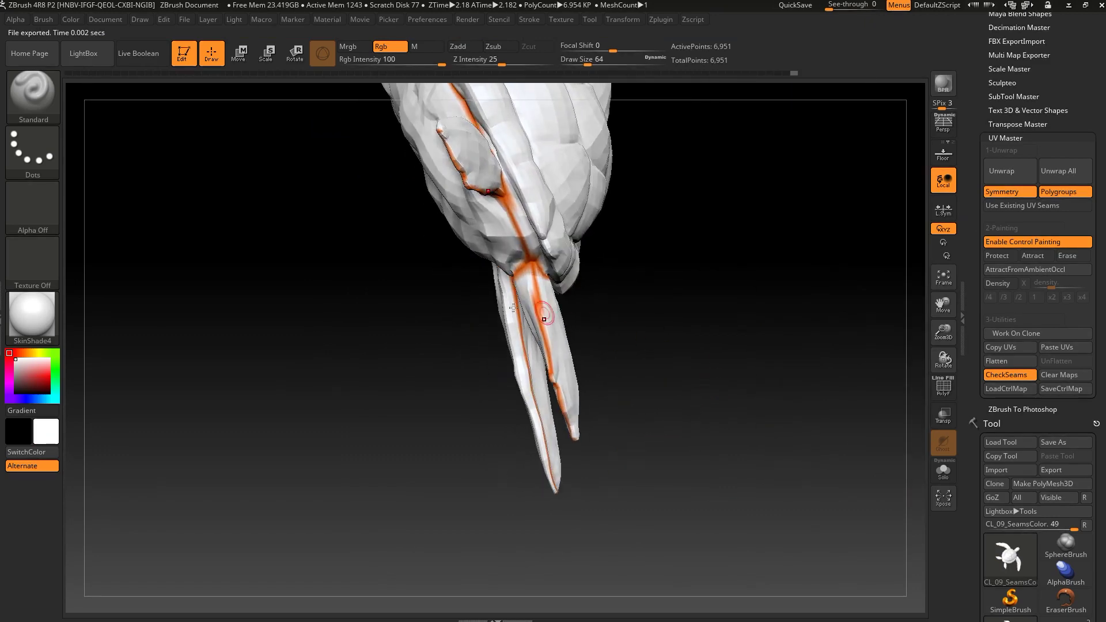
{"action": "mouse_move", "coordinate": [675, 416]}
{"action": "left_mouse_down"}
{"action": "mouse_move", "coordinate": [739, 325]}
{"action": "mouse_move", "coordinate": [775, 293]}
{"action": "mouse_move", "coordinate": [788, 308]}
{"action": "left_mouse_up"}
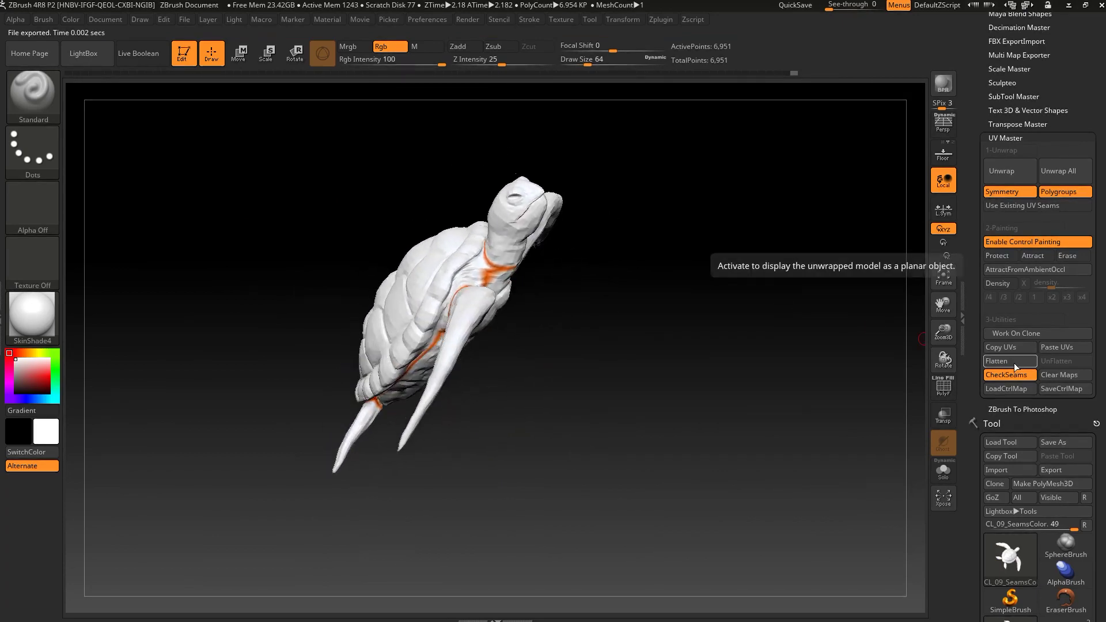
- Flatten the re-unwrapped turtle and frame the UV layout on the canvas
{"action": "left_click", "coordinate": [997, 360]}
{"action": "mouse_move", "coordinate": [811, 406]}
{"action": "left_mouse_down", "text": "alt"}
{"action": "mouse_move", "coordinate": [791, 388]}
{"action": "mouse_move", "coordinate": [698, 371]}
{"action": "left_mouse_up", "text": "alt"}
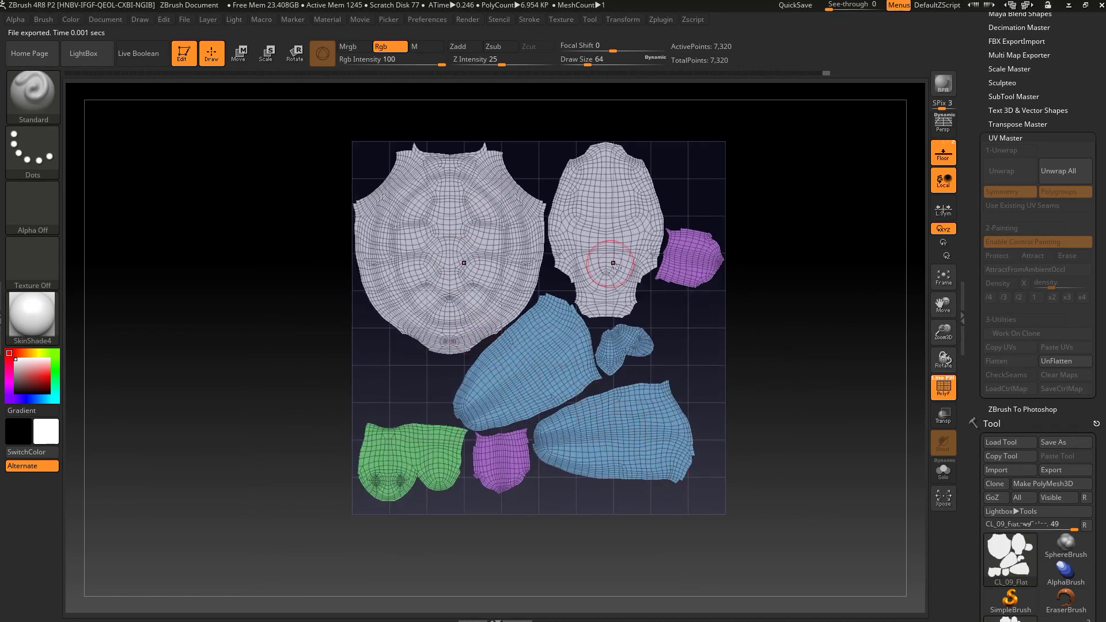
{"action": "left_click_drag", "start_coordinate": [805, 387], "coordinate": [795, 404], "text": "alt"}
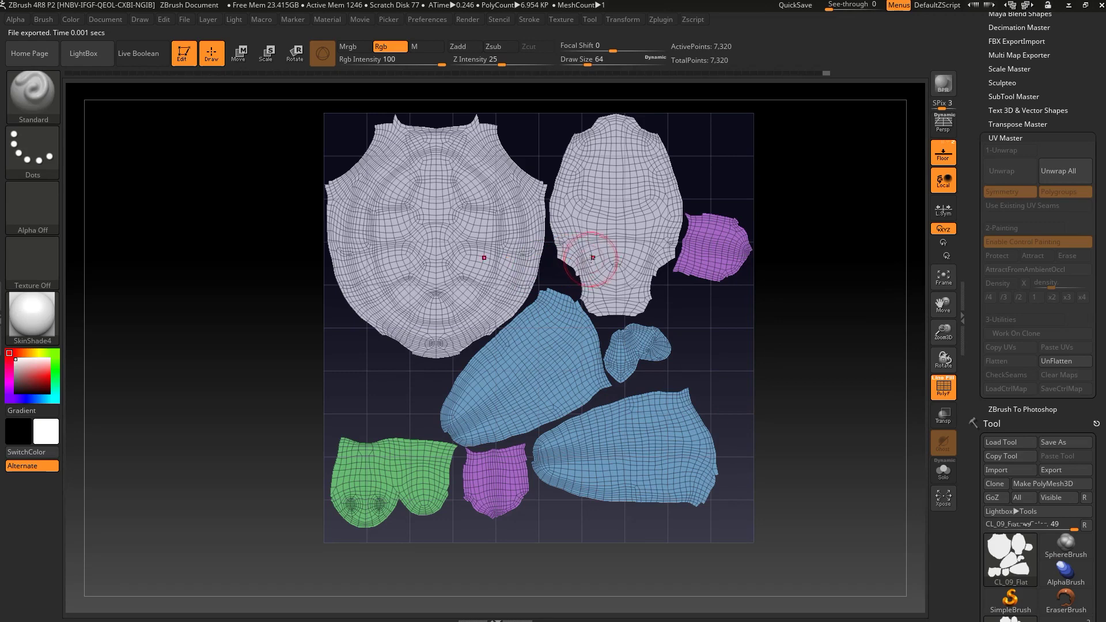
{"action": "left_click_drag", "start_coordinate": [779, 312], "coordinate": [779, 301], "text": "alt"}
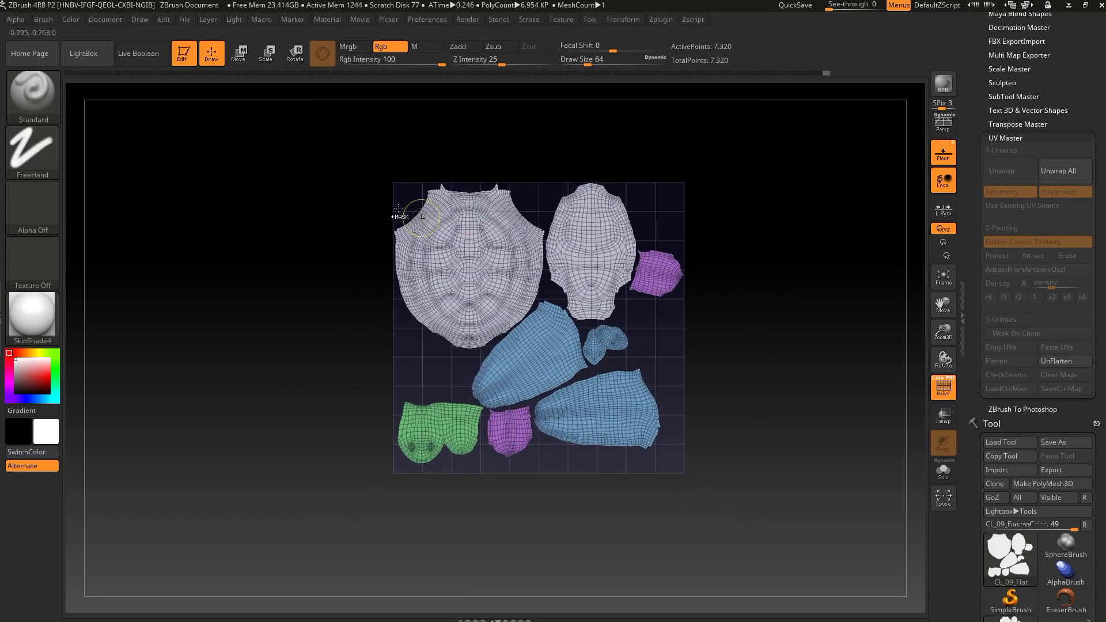
- Mask the whole UV layout and zoom to view the full UV square
{"action": "left_click_drag", "start_coordinate": [261, 138], "coordinate": [736, 522], "text": "ctrl"}
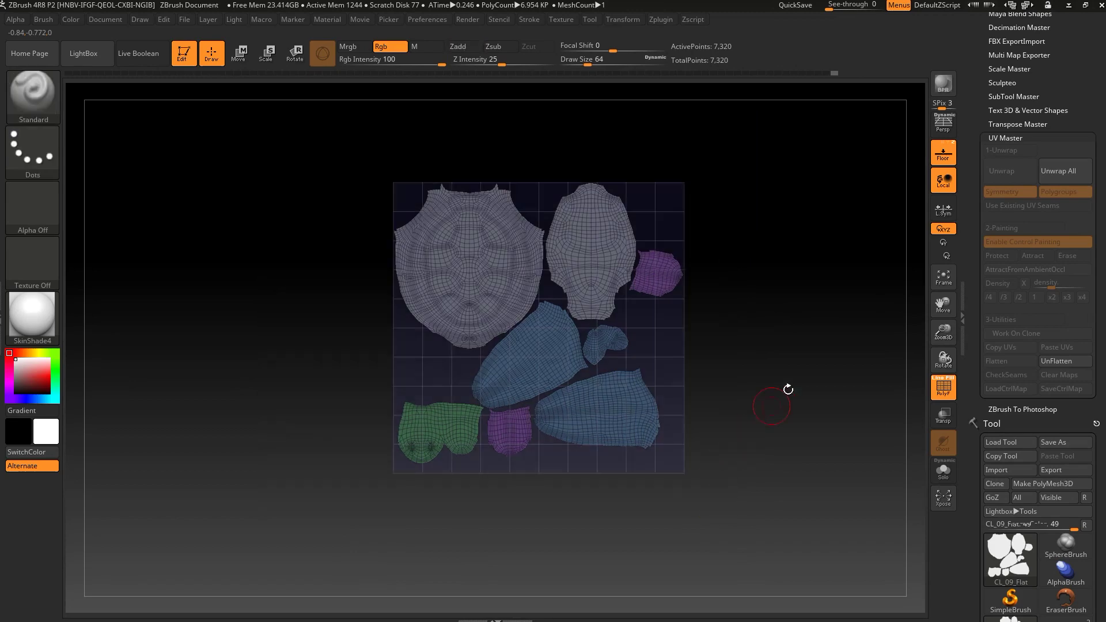
{"action": "left_click_drag", "start_coordinate": [789, 390], "coordinate": [805, 383], "text": "alt"}
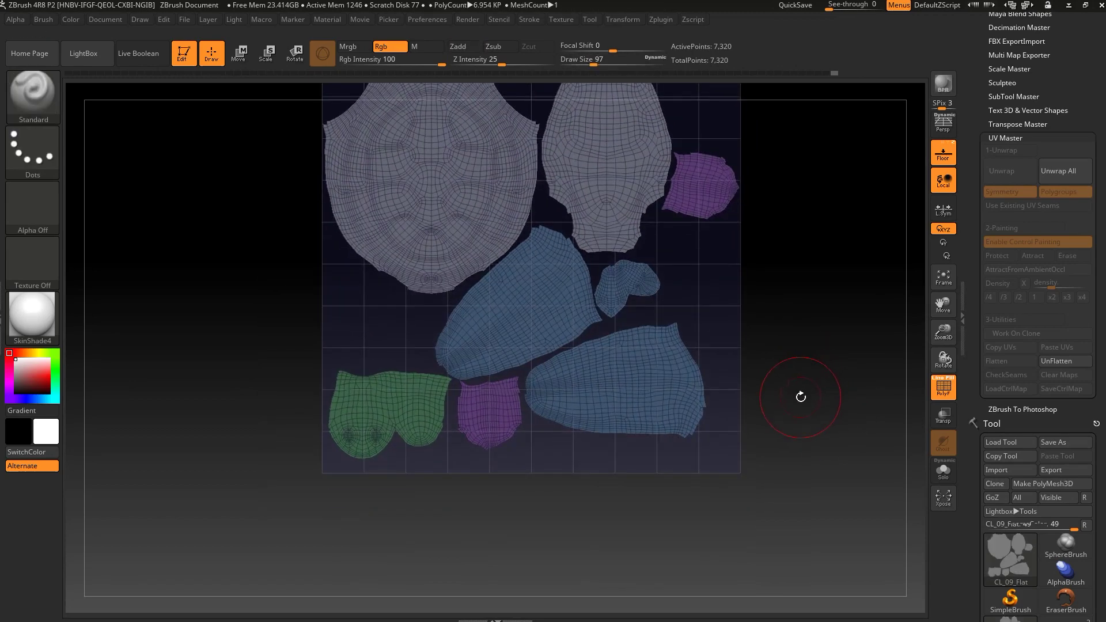
{"action": "left_click_drag", "start_coordinate": [810, 352], "coordinate": [804, 342], "text": "alt"}
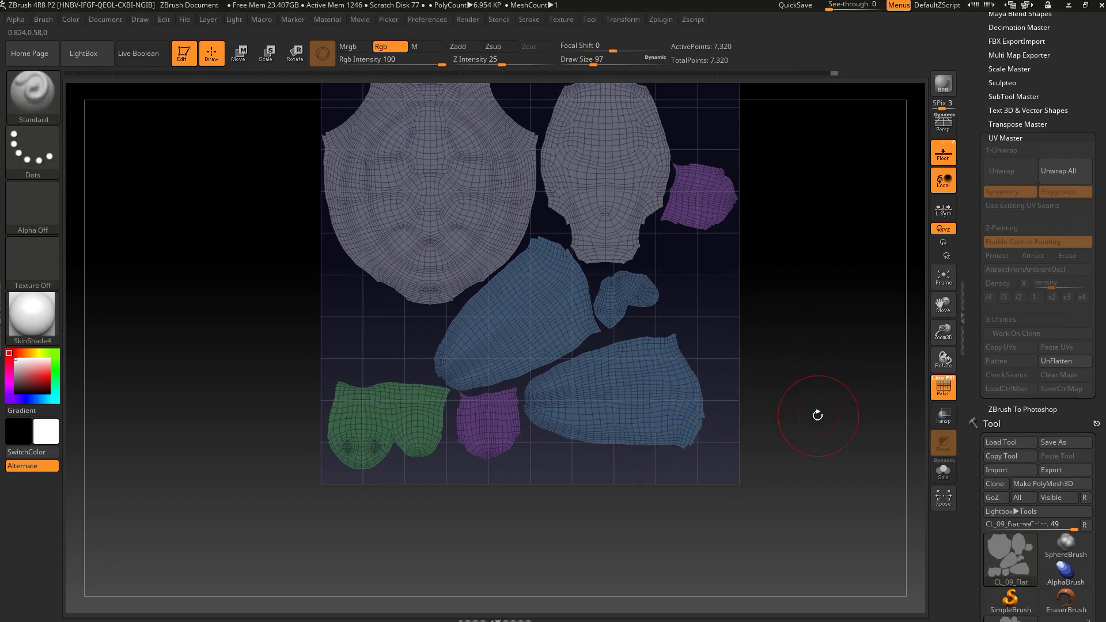
{"action": "left_click_drag", "start_coordinate": [816, 415], "coordinate": [869, 385], "text": "alt"}
{"action": "scroll", "coordinate": [1092, 376], "scroll_direction": "down", "scroll_amount": 5}
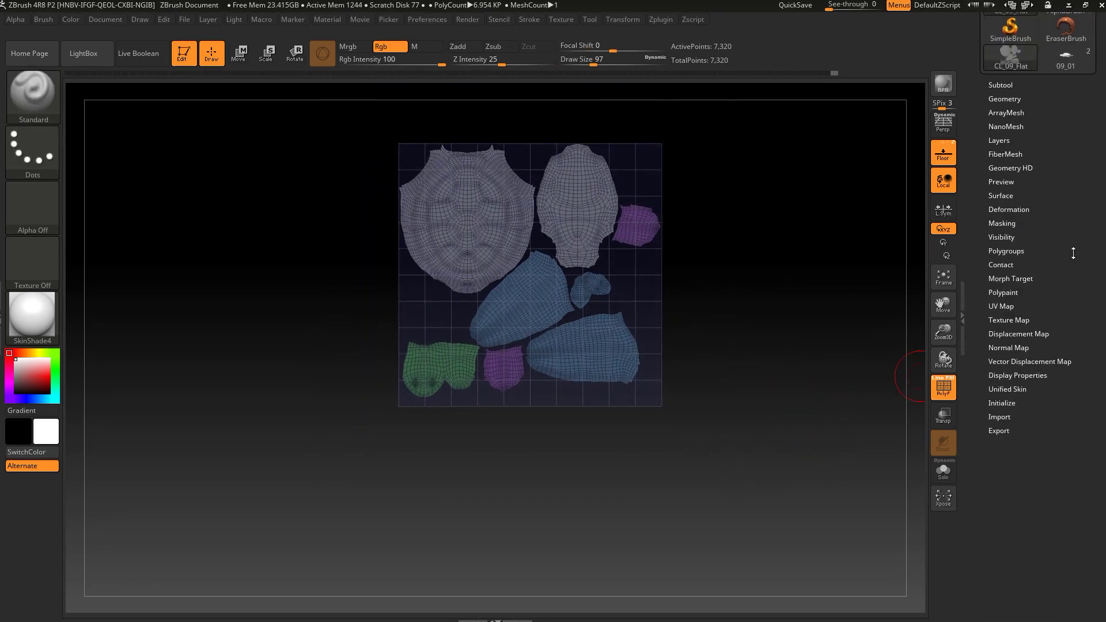
- Run Auto Groups in Tool > Polygroups so each UV island gets its own polygroup colour
{"action": "left_click", "coordinate": [1006, 250]}
{"action": "scroll", "coordinate": [1007, 259], "scroll_direction": "down", "scroll_amount": 1}
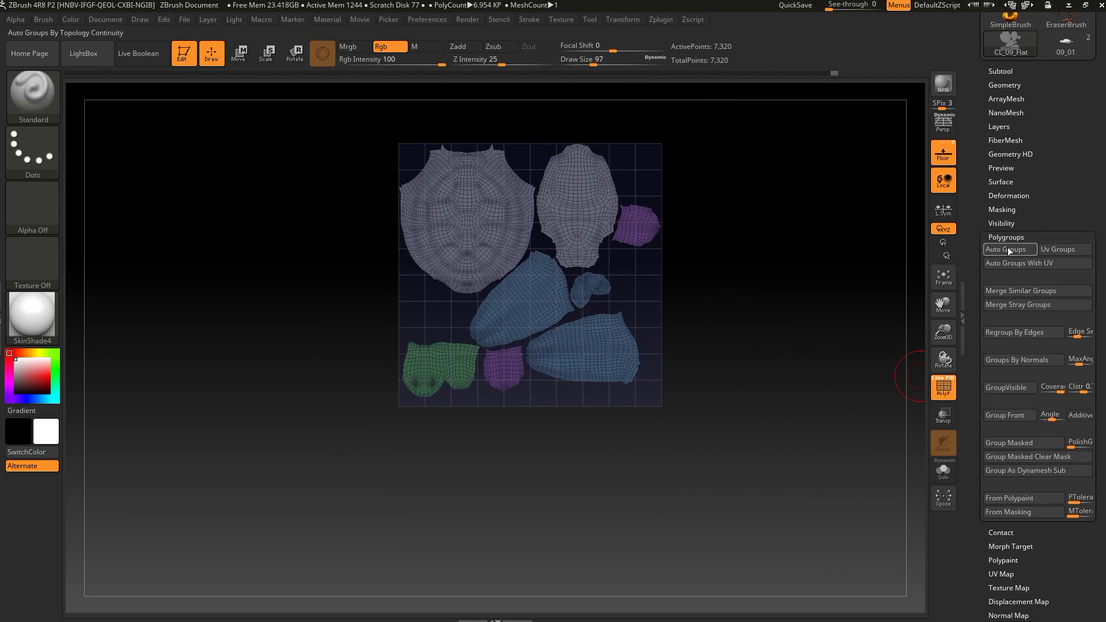
{"action": "left_click", "coordinate": [1005, 248]}
{"action": "left_click_drag", "start_coordinate": [901, 336], "coordinate": [826, 309], "text": "alt"}
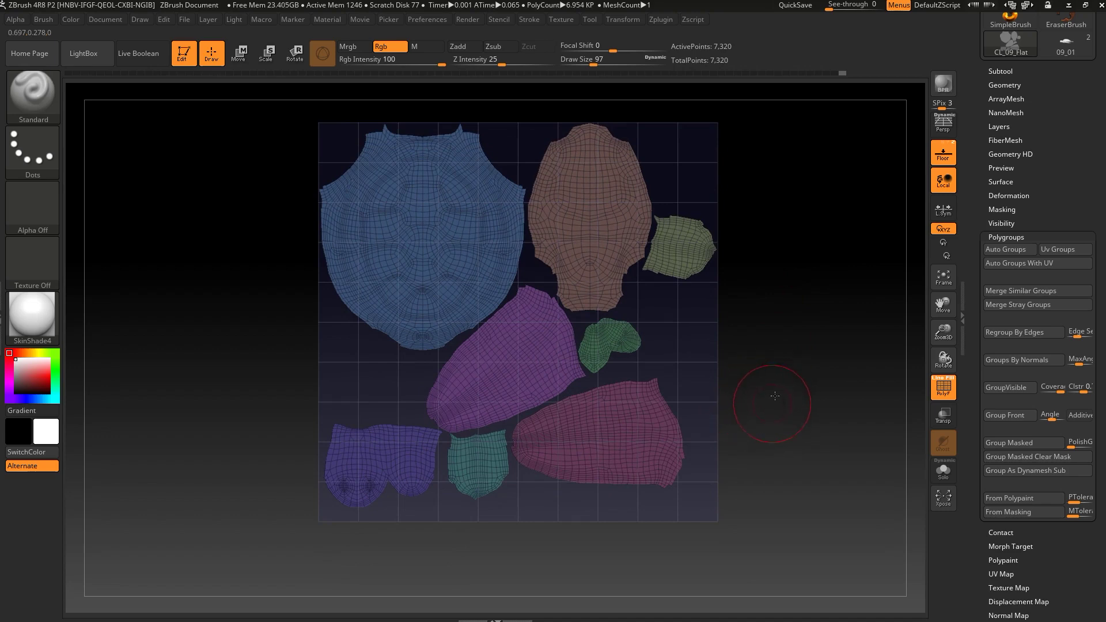
{"action": "left_click_drag", "start_coordinate": [775, 397], "coordinate": [787, 360], "text": "alt"}
- Isolate the large pink island by hiding it and inverting visibility
{"action": "key", "text": "ctrl+shift"}
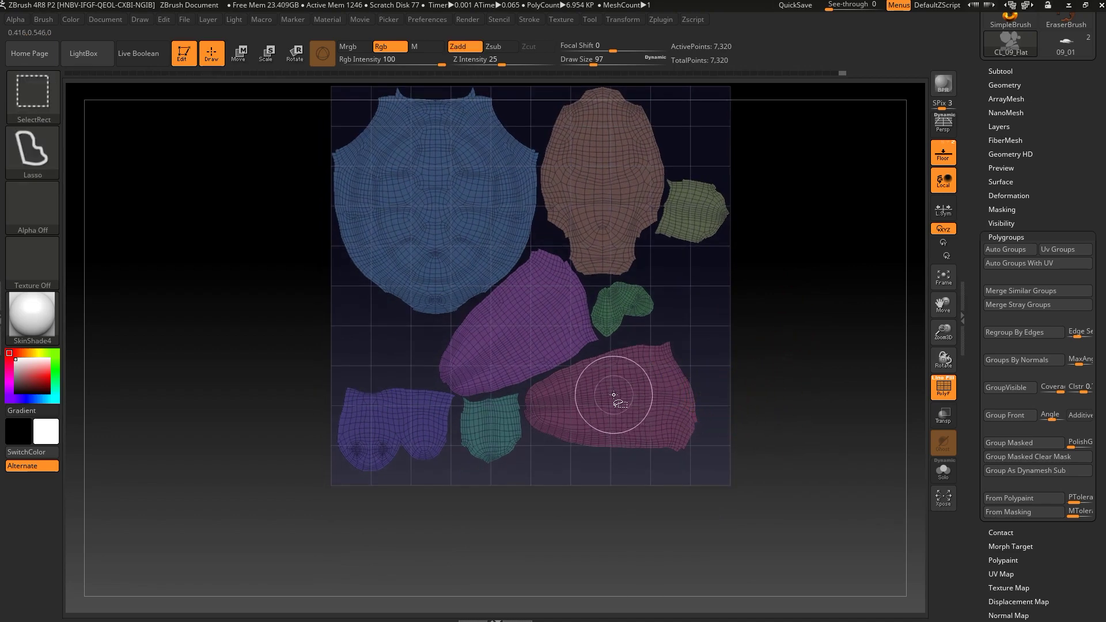
{"action": "left_click", "coordinate": [627, 419], "text": "ctrl+alt+shift"}
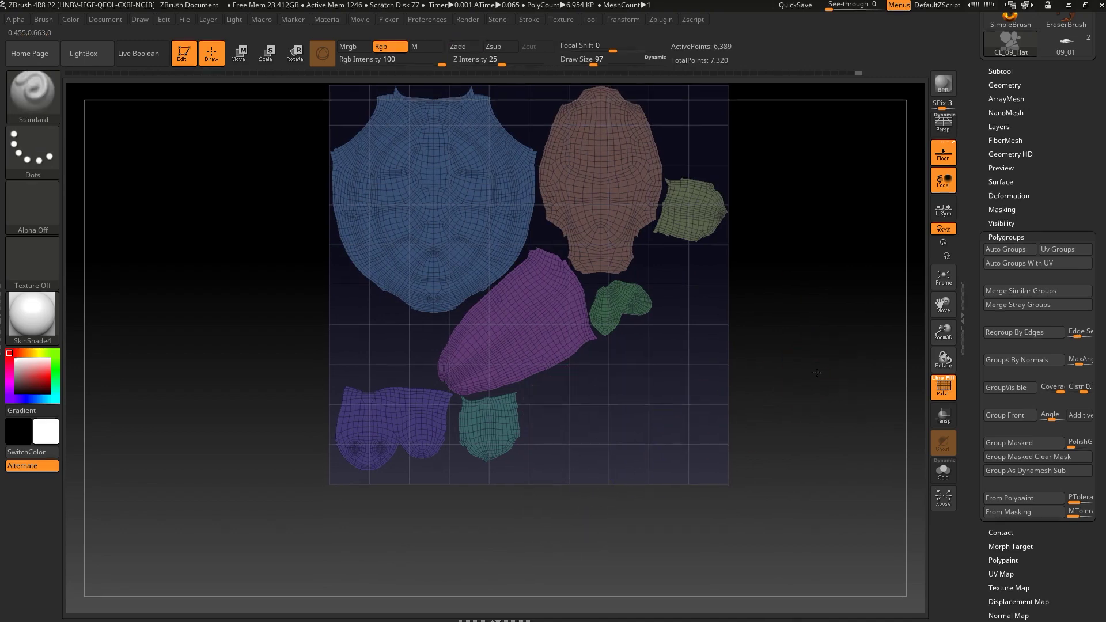
{"action": "left_click_drag", "start_coordinate": [817, 373], "coordinate": [774, 361], "text": "alt"}
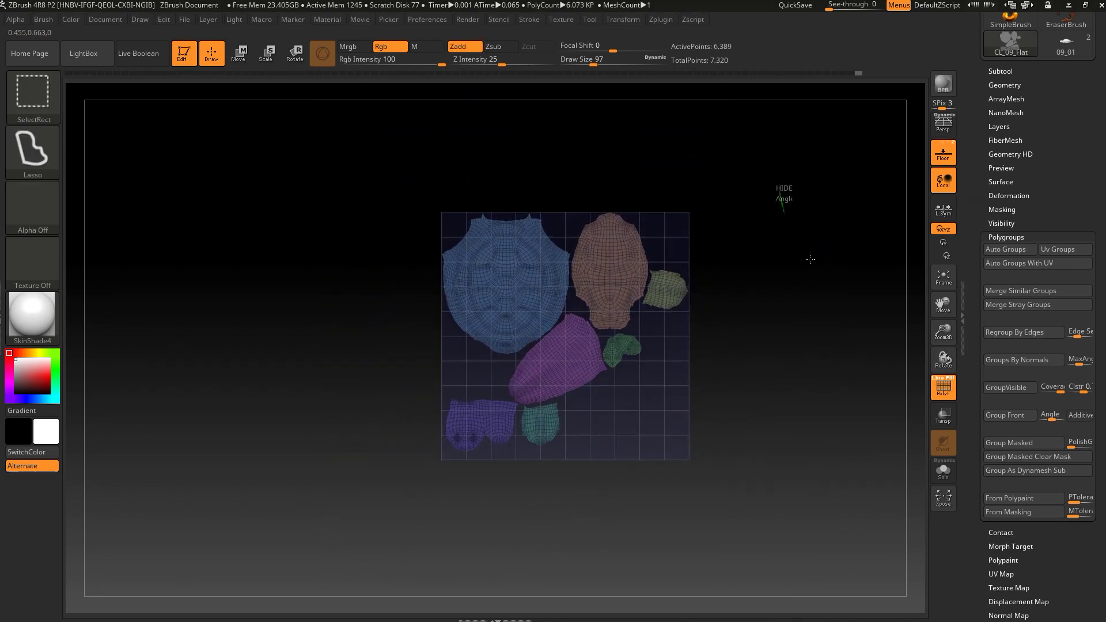
{"action": "left_click", "coordinate": [780, 192], "text": "ctrl+shift"}
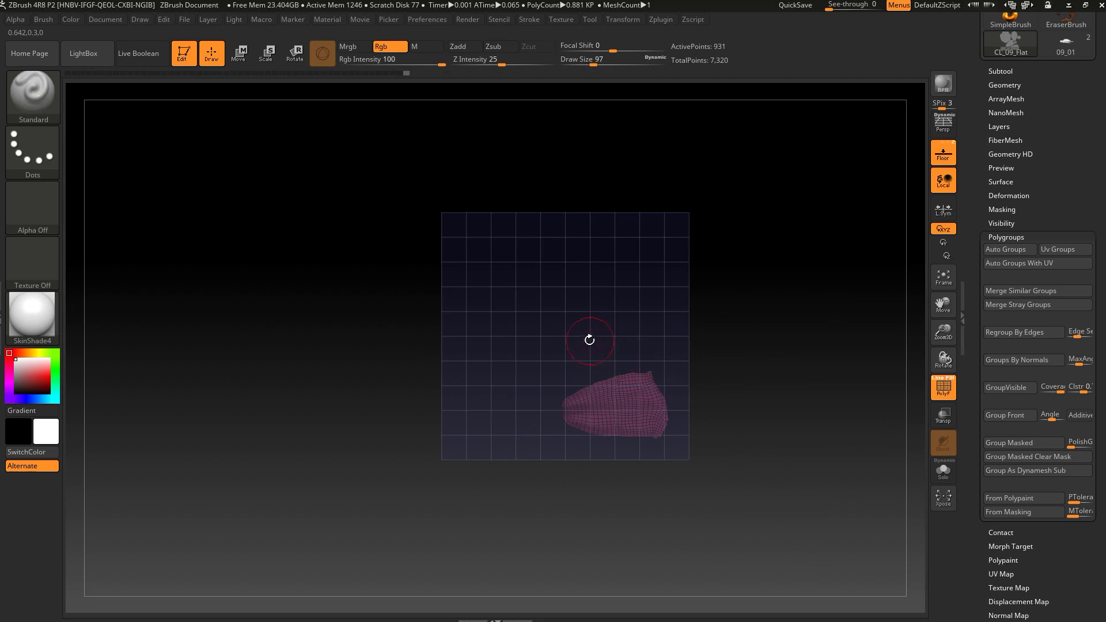
- Unmask the isolated pink island, restore all hidden islands and frame the layout
{"action": "left_click_drag", "start_coordinate": [415, 294], "coordinate": [744, 506], "text": "ctrl+shift"}
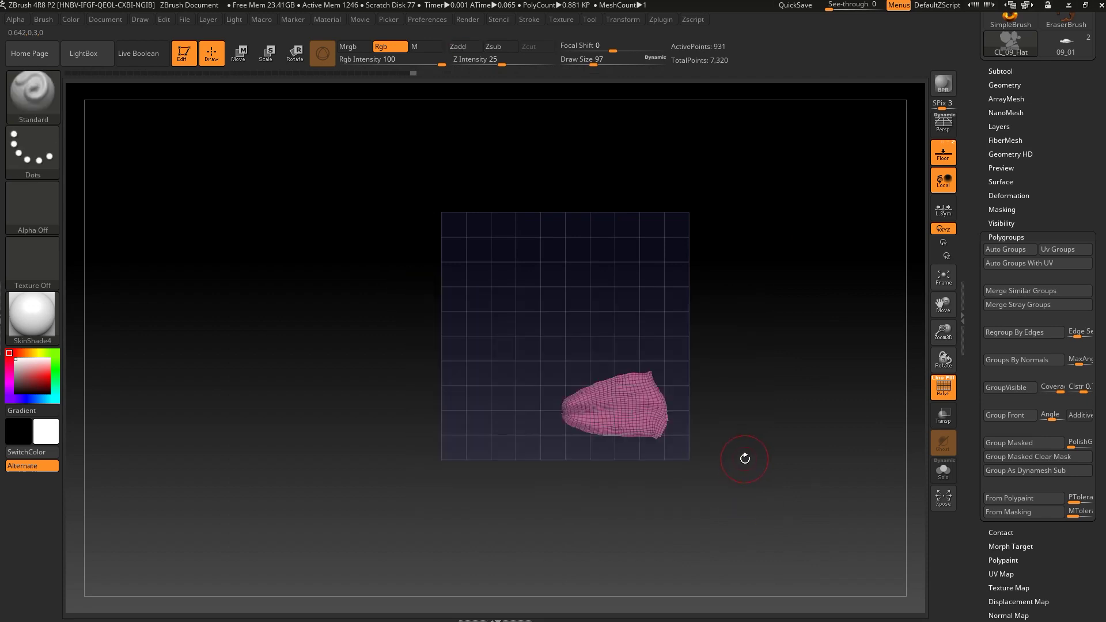
{"action": "left_click_drag", "start_coordinate": [741, 466], "coordinate": [458, 334], "text": "ctrl+shift"}
{"action": "left_click", "coordinate": [849, 403], "text": "ctrl+shift"}
{"action": "key", "text": "f"}
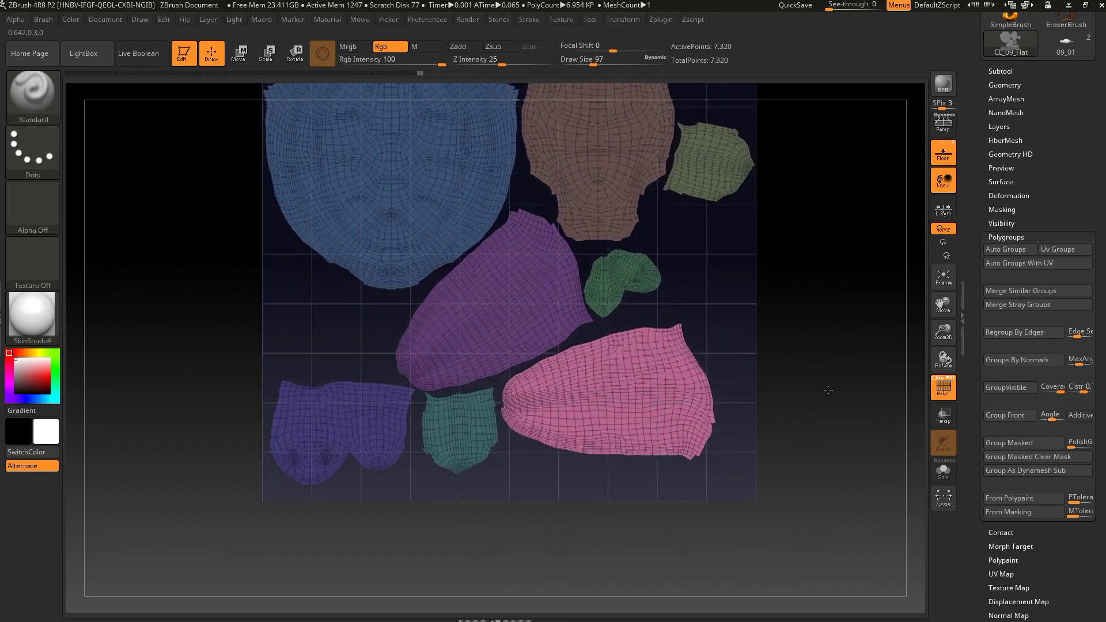
- Move and rotate the pink island upright with the Transpose gizmo into the right edge of the UV square
{"action": "key", "text": "w"}
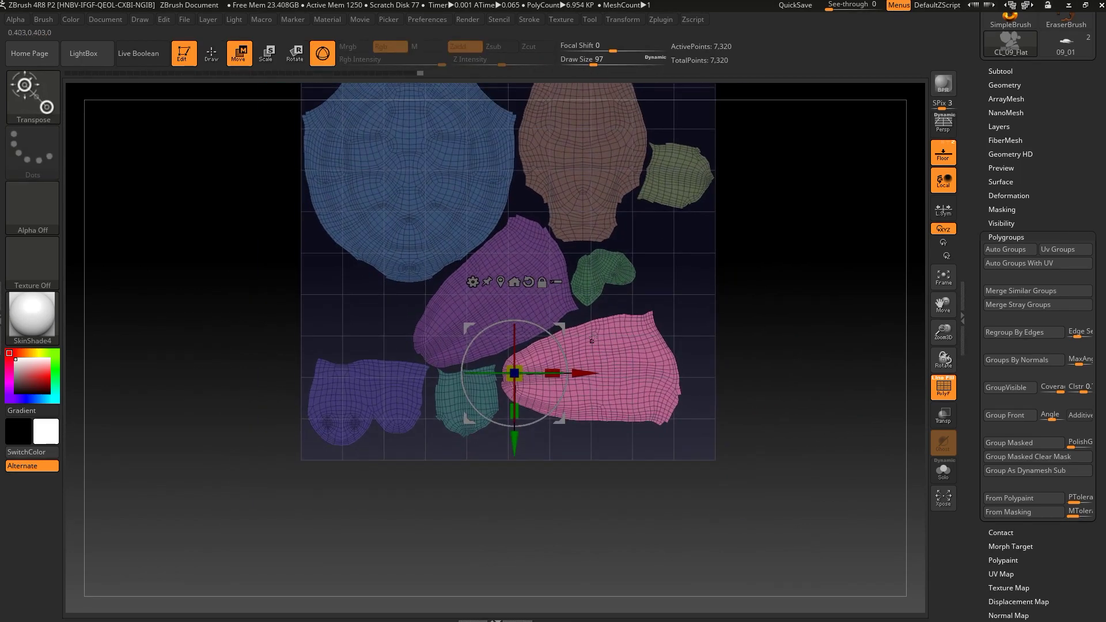
{"action": "mouse_move", "coordinate": [553, 373]}
{"action": "left_mouse_down"}
{"action": "mouse_move", "coordinate": [632, 370]}
{"action": "mouse_move", "coordinate": [647, 400]}
{"action": "mouse_move", "coordinate": [689, 337]}
{"action": "left_mouse_up"}
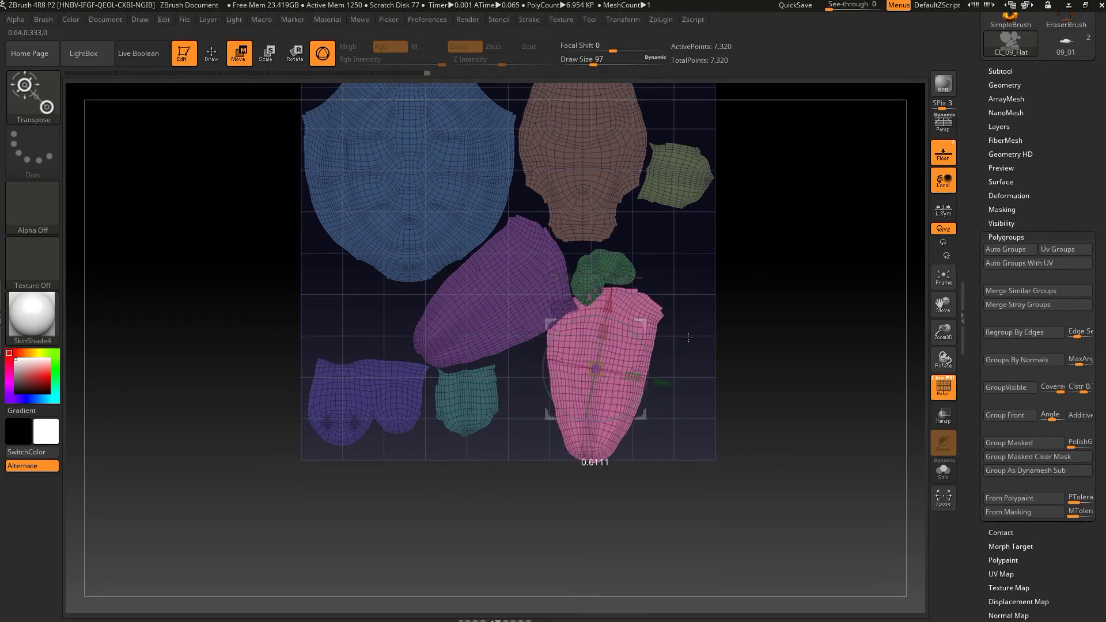
{"action": "left_click_drag", "start_coordinate": [596, 370], "coordinate": [695, 384]}
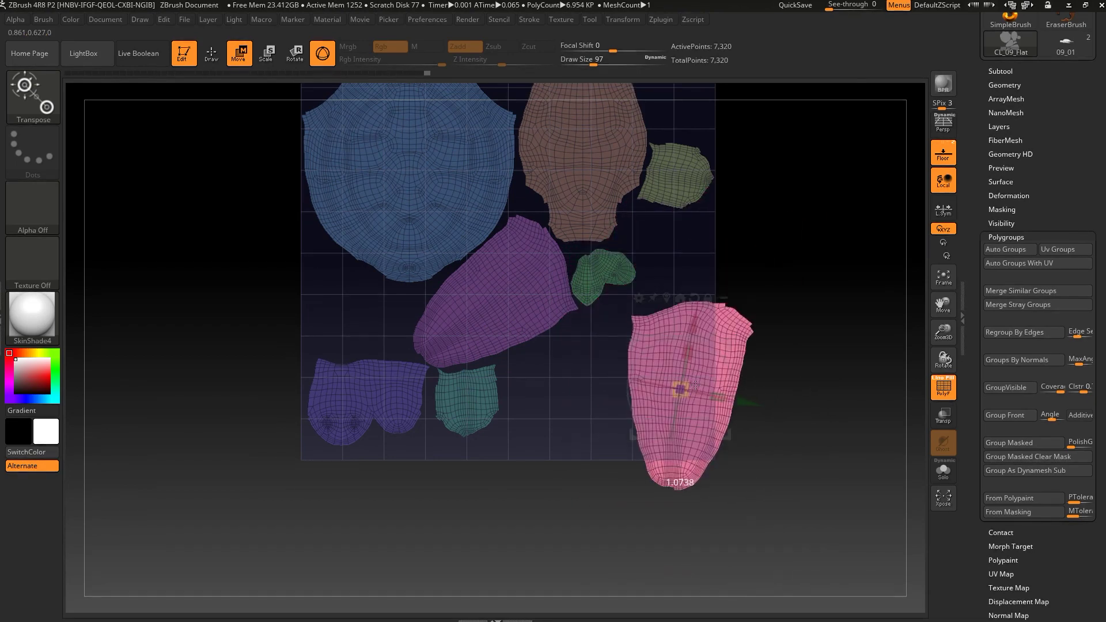
{"action": "key", "text": "y"}
{"action": "left_click_drag", "start_coordinate": [681, 389], "coordinate": [672, 351], "text": "shift"}
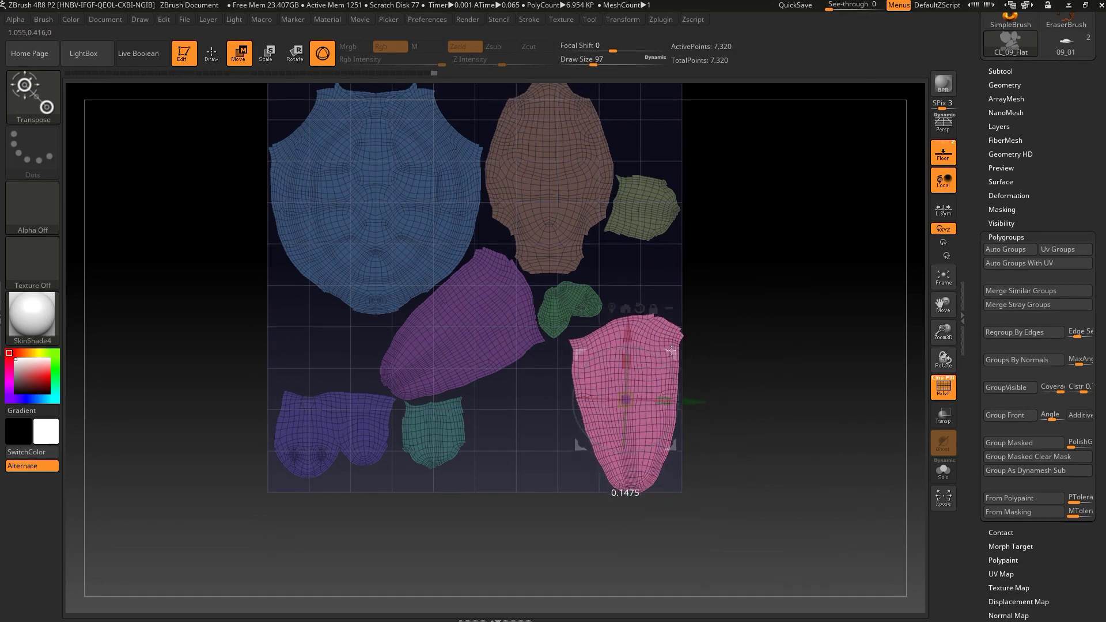
- Back in Draw mode, remask the pink island and isolate the purple island by inverting visibility
{"action": "key", "text": "q"}
{"action": "key", "text": "f"}
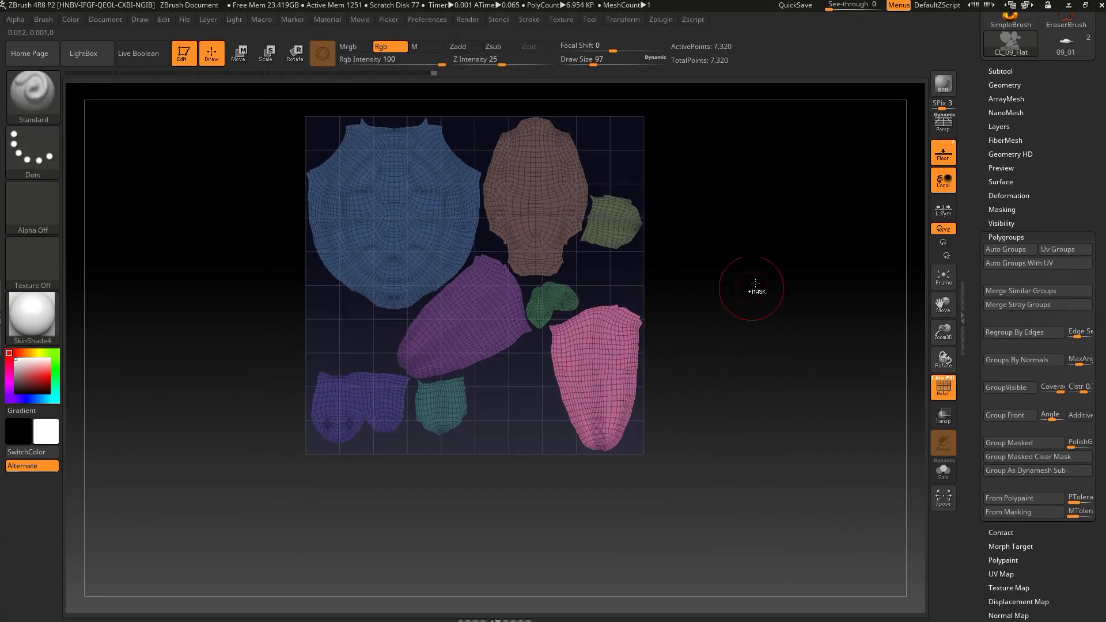
{"action": "left_click", "coordinate": [596, 389], "text": "ctrl"}
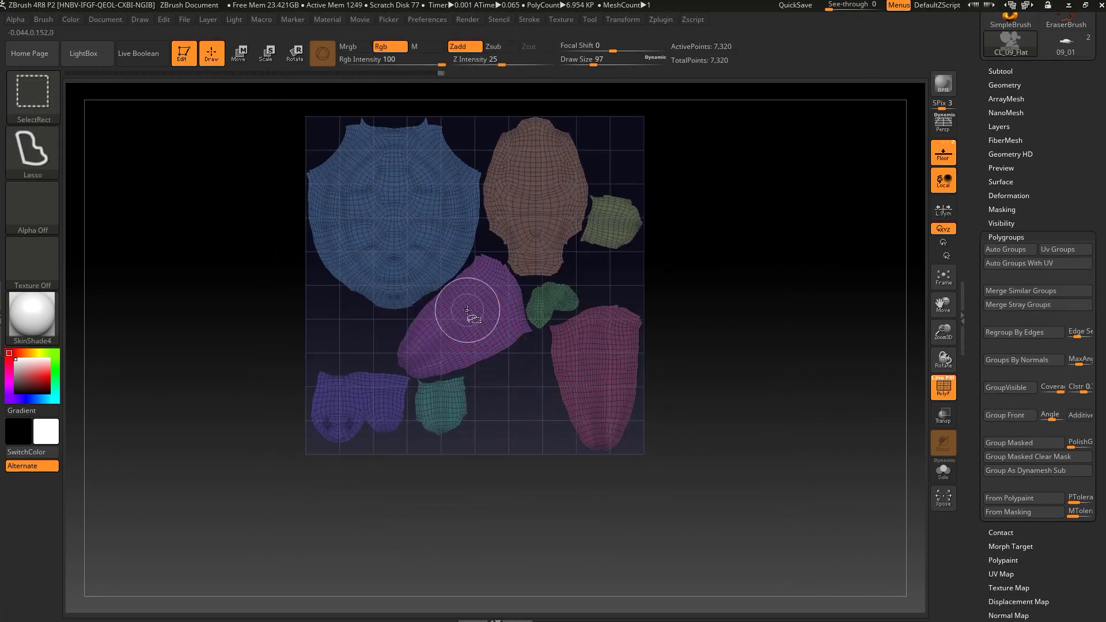
{"action": "left_click", "coordinate": [489, 381], "text": "ctrl+alt+shift"}
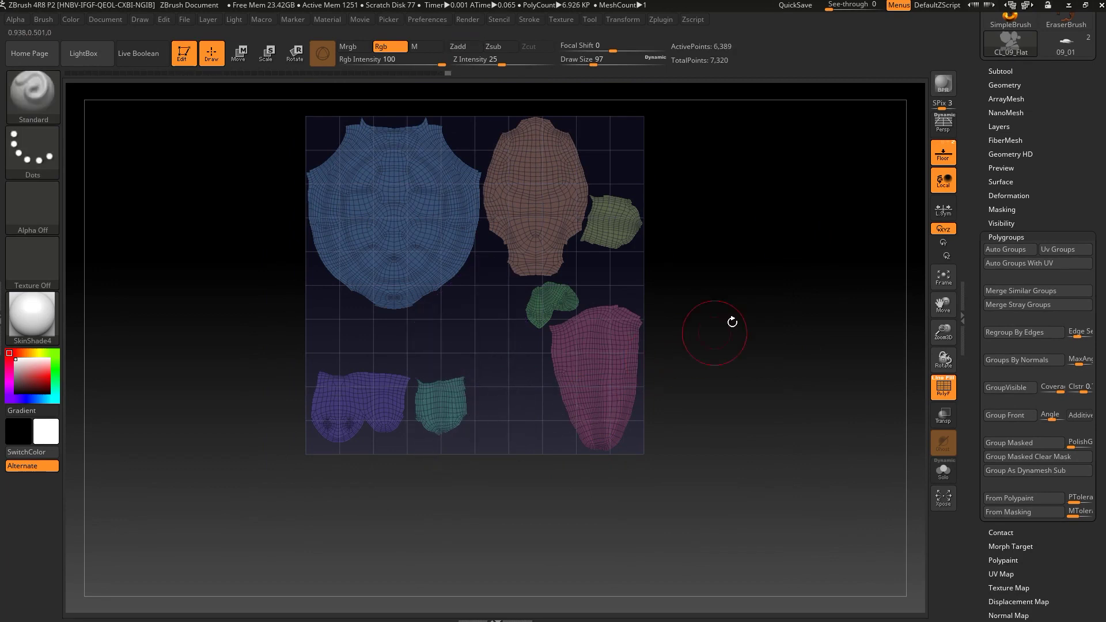
{"action": "left_click", "coordinate": [545, 377], "text": "ctrl+shift"}
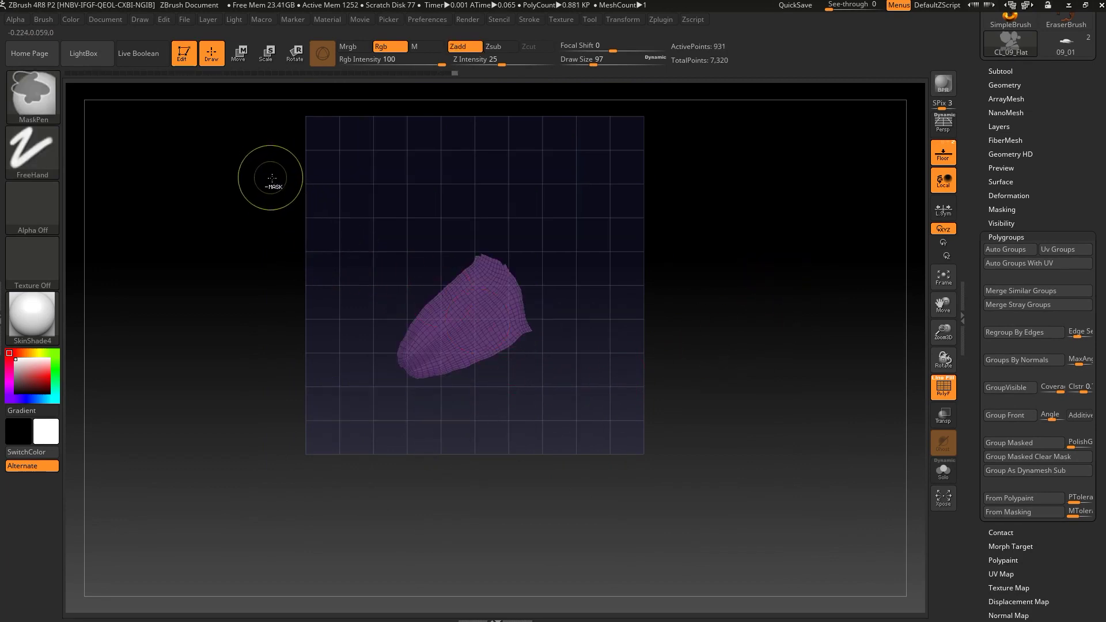
- Unmask the purple island, restore all hidden islands and activate Move for it
{"action": "left_click", "coordinate": [605, 363], "text": "ctrl"}
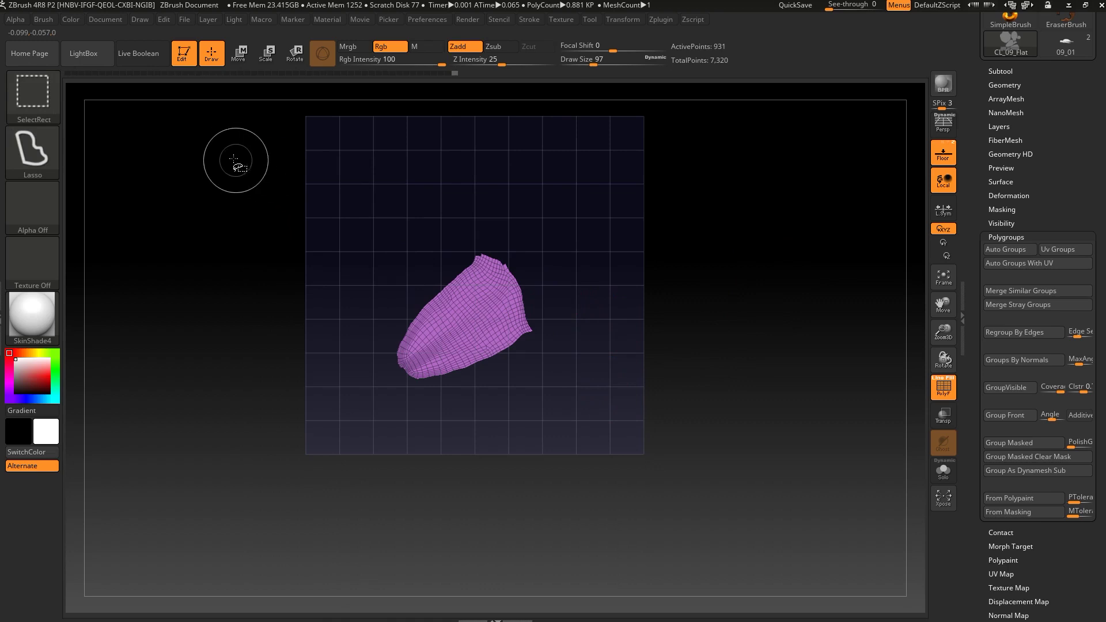
{"action": "left_click_drag", "start_coordinate": [234, 161], "coordinate": [476, 368], "text": "ctrl+shift"}
{"action": "left_click", "coordinate": [575, 276], "text": "ctrl+shift"}
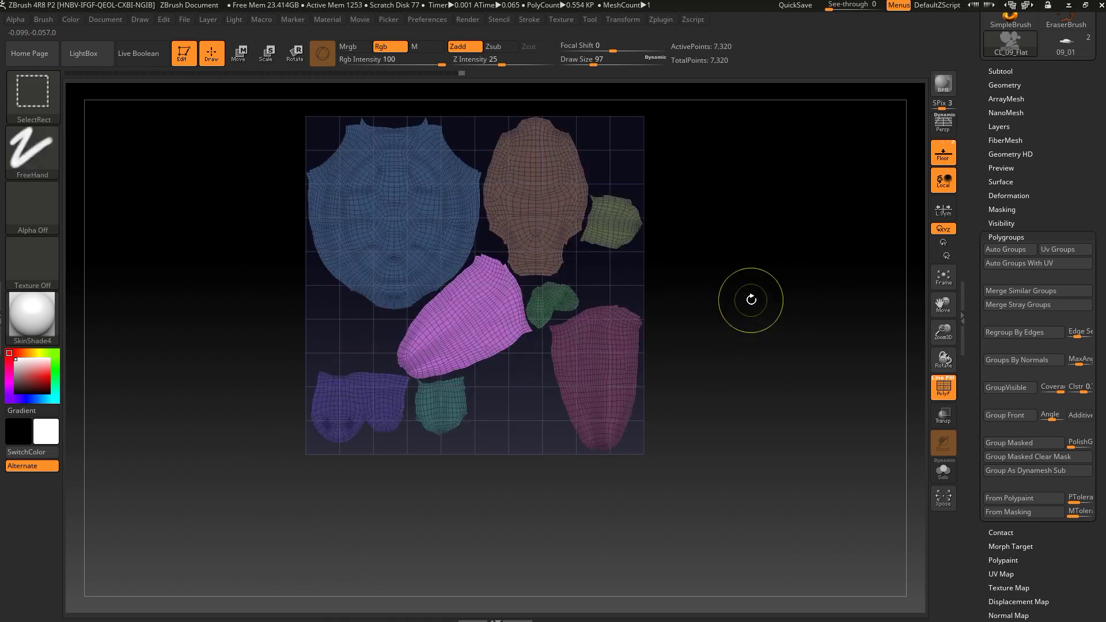
{"action": "key", "text": "w"}
- Rotate the purple island upright with the gizmo and set it beside the pink island
{"action": "left_click", "coordinate": [458, 320], "text": "ctrl"}
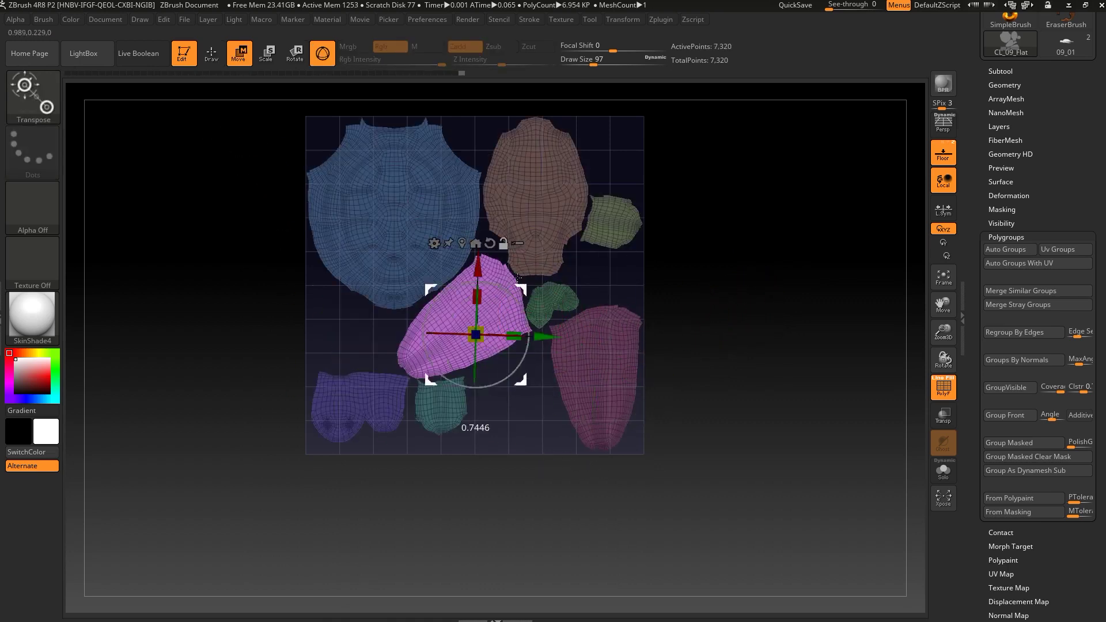
{"action": "mouse_move", "coordinate": [484, 267]}
{"action": "left_mouse_down"}
{"action": "mouse_move", "coordinate": [442, 259]}
{"action": "mouse_move", "coordinate": [544, 327]}
{"action": "mouse_move", "coordinate": [487, 383]}
{"action": "left_mouse_up"}
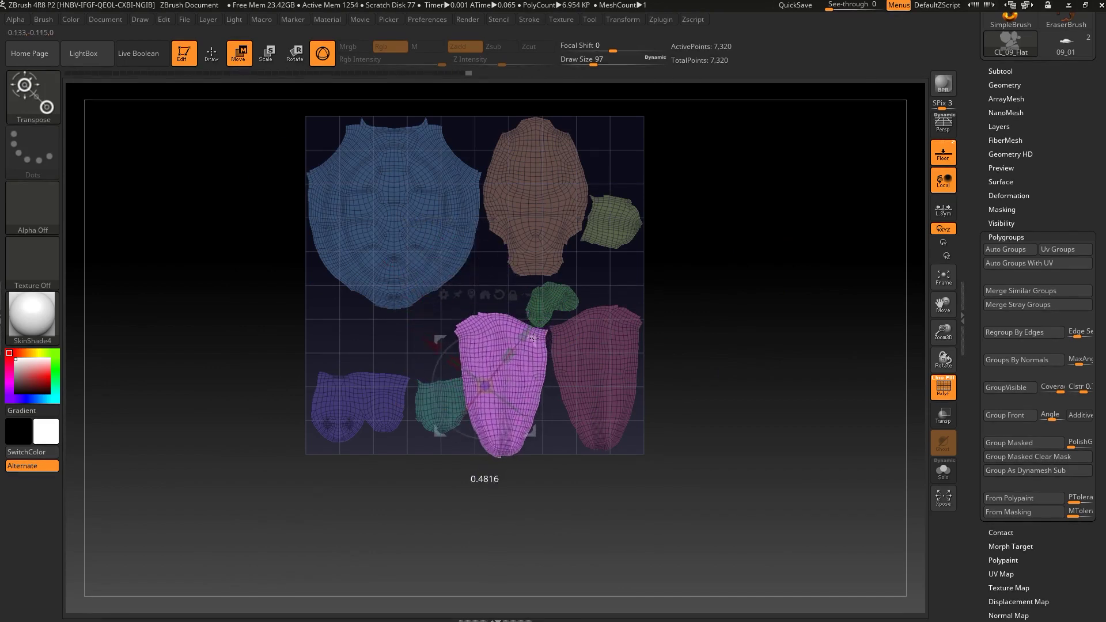
{"action": "key", "text": "q"}
{"action": "right_click_drag", "start_coordinate": [790, 360], "coordinate": [771, 360], "text": "ctrl"}
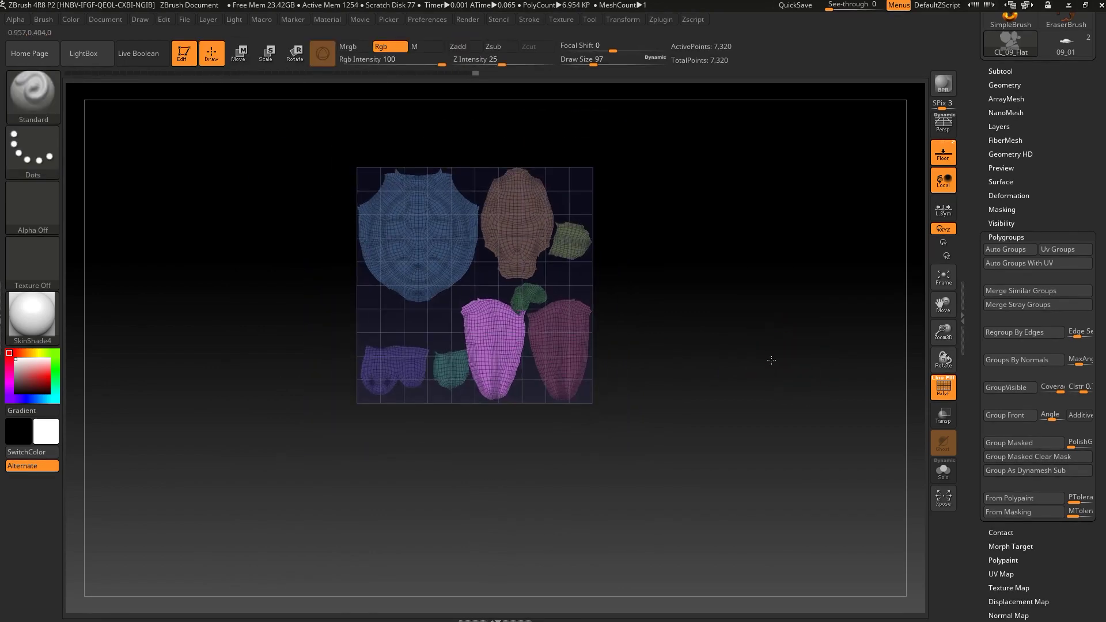
- Unflatten the turtle briefly, then view the re-flattened layout coloured by polygroups
{"action": "key", "text": "f"}
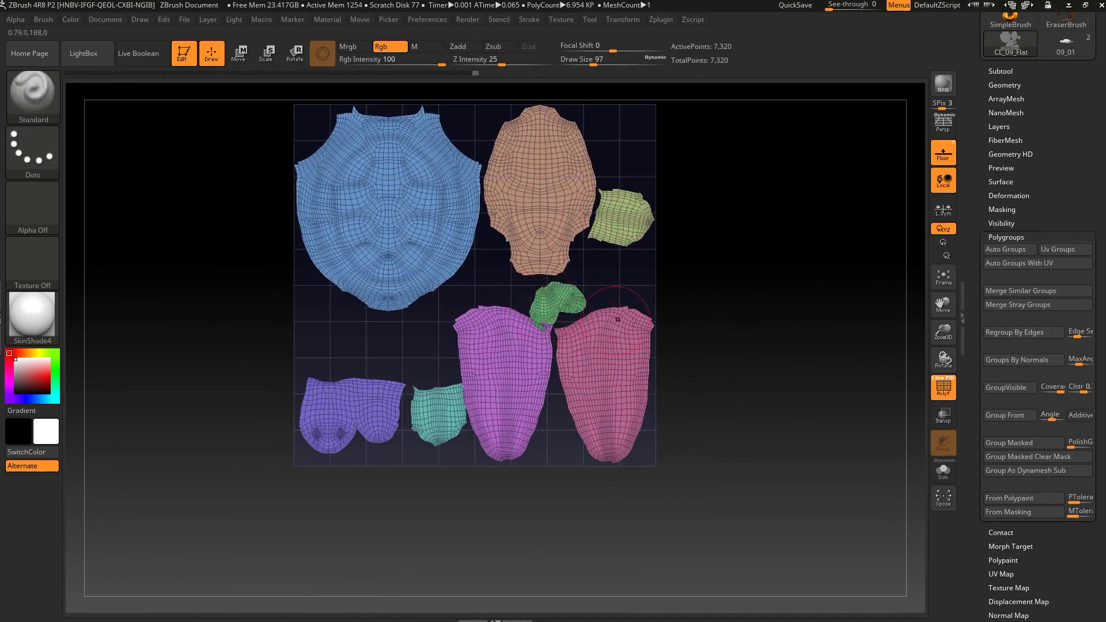
{"action": "scroll", "coordinate": [1038, 260], "scroll_direction": "up", "scroll_amount": 5}
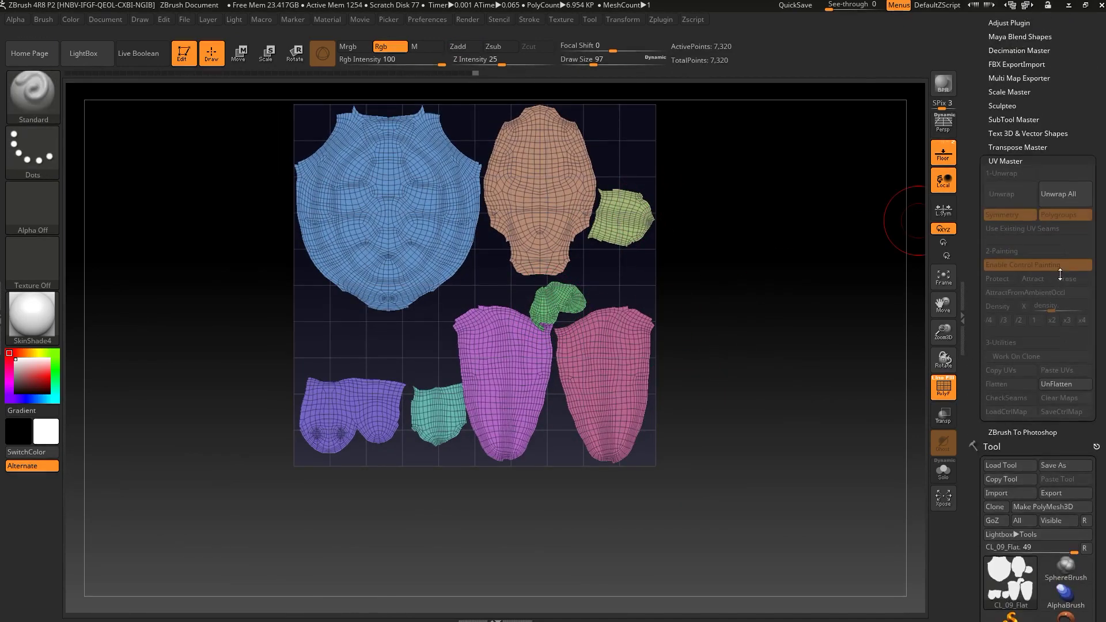
{"action": "left_click", "coordinate": [1056, 383]}
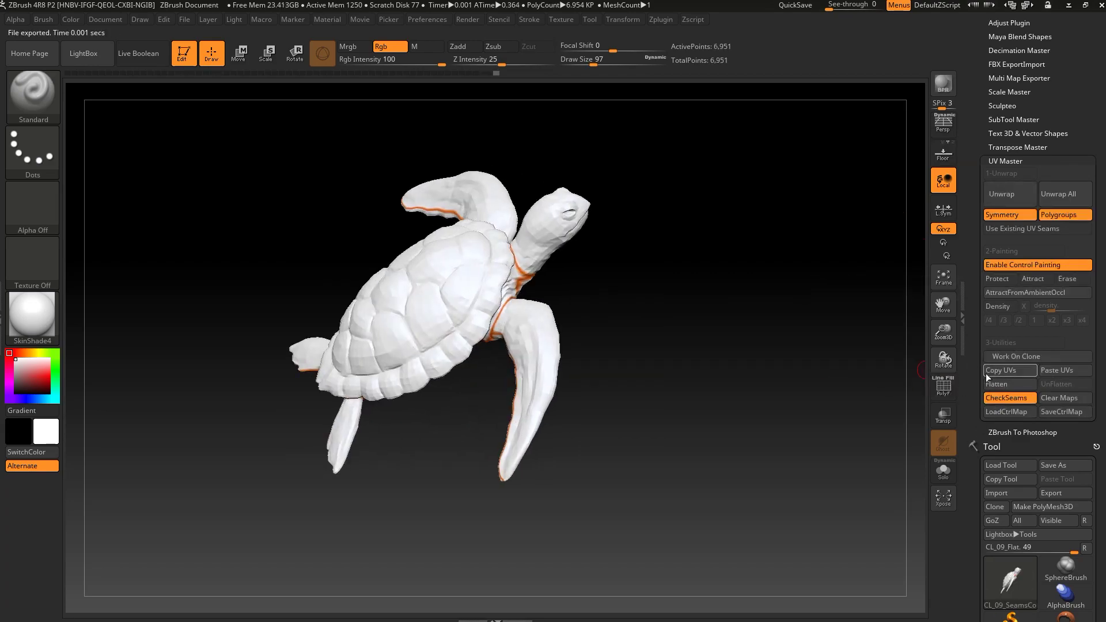
{"action": "left_click_drag", "start_coordinate": [796, 456], "coordinate": [820, 383], "text": "alt"}
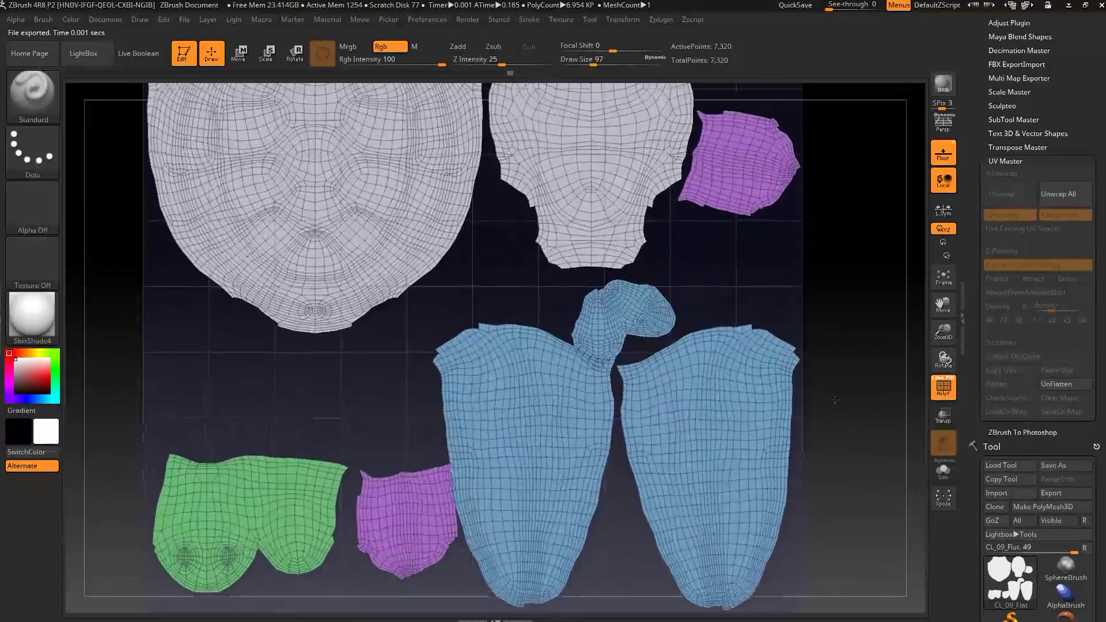
{"action": "left_click_drag", "start_coordinate": [820, 383], "coordinate": [739, 379], "text": "alt"}
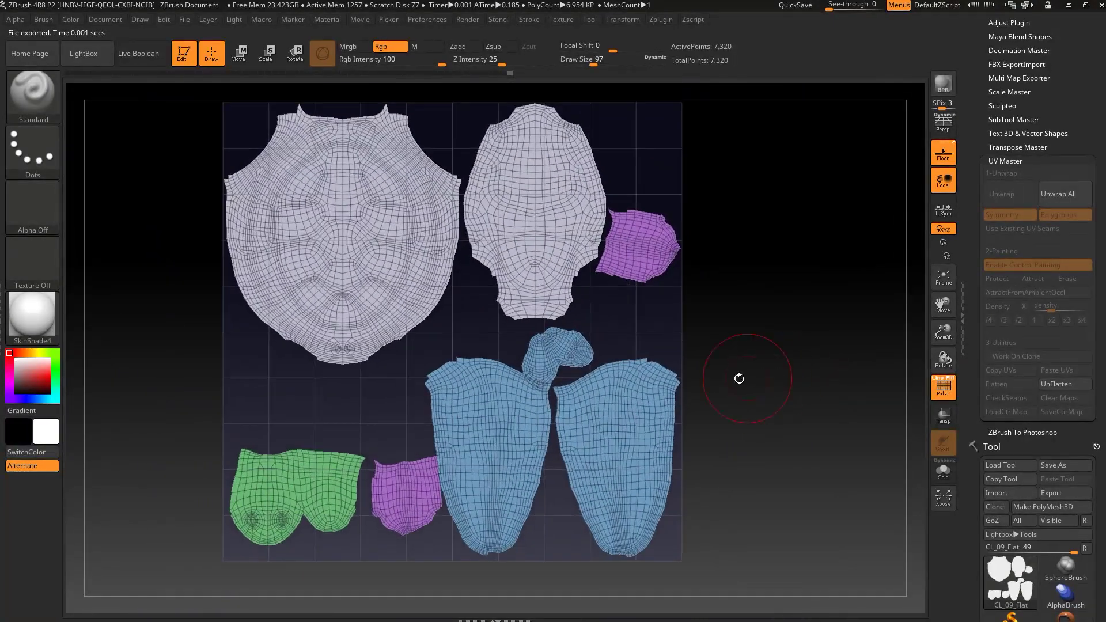
- Isolate the light-blue island and mask every other island
{"action": "left_click", "coordinate": [563, 346], "text": "ctrl+shift"}
{"action": "left_click_drag", "start_coordinate": [790, 304], "coordinate": [735, 225], "text": "alt"}
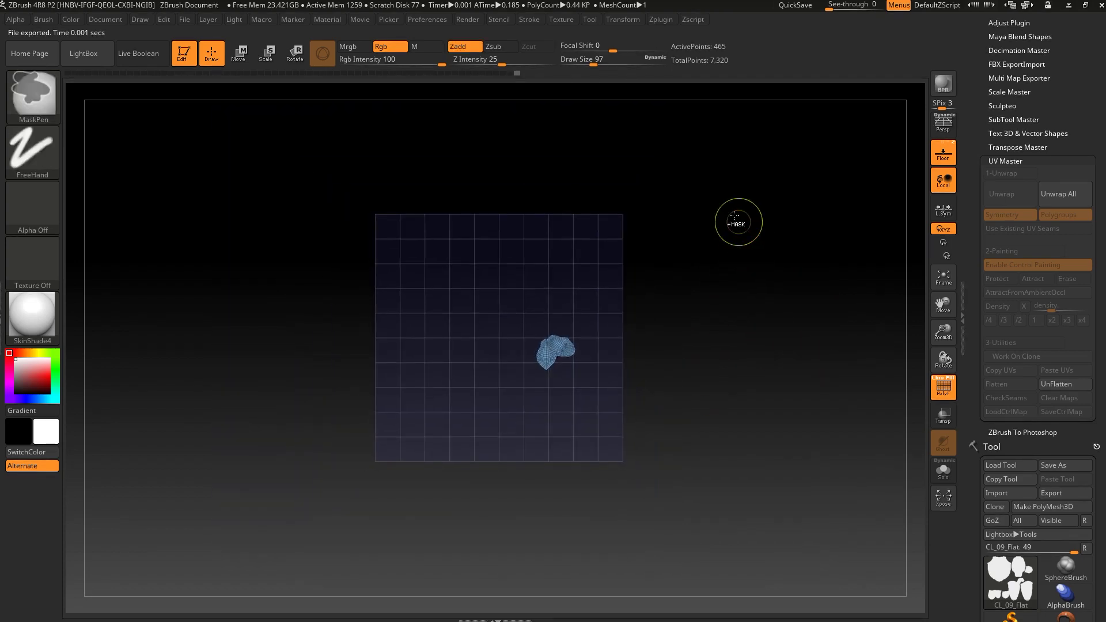
{"action": "left_click", "coordinate": [711, 156], "text": "ctrl+shift"}
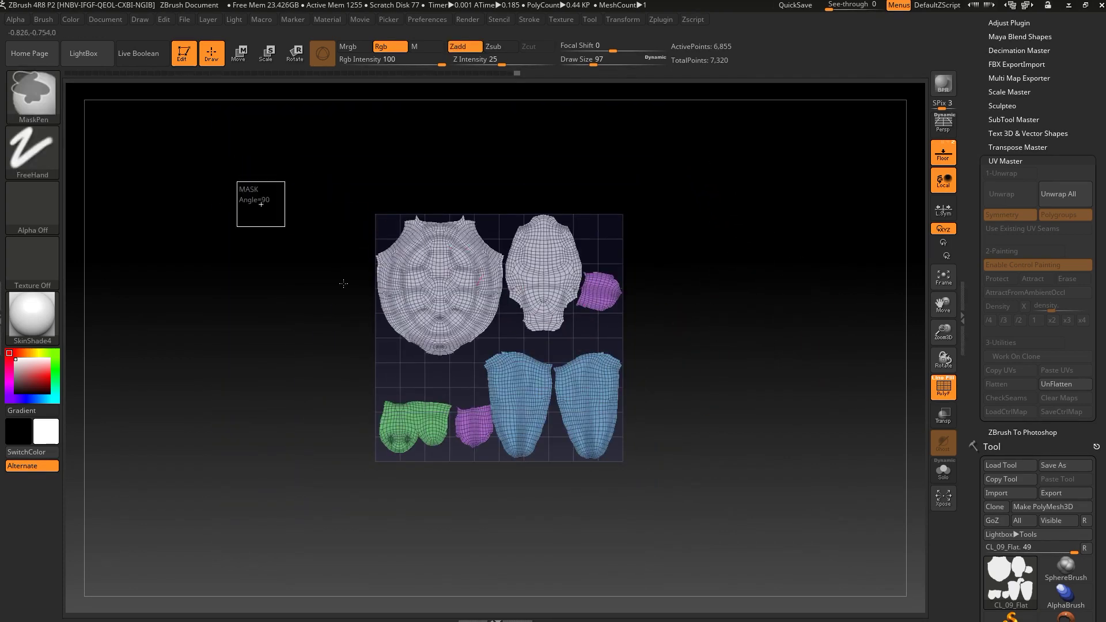
{"action": "mouse_move", "coordinate": [316, 136]}
{"action": "left_mouse_down", "text": "ctrl+shift"}
{"action": "mouse_move", "coordinate": [301, 502]}
{"action": "mouse_move", "coordinate": [736, 147]}
{"action": "left_mouse_up", "text": "ctrl+shift"}
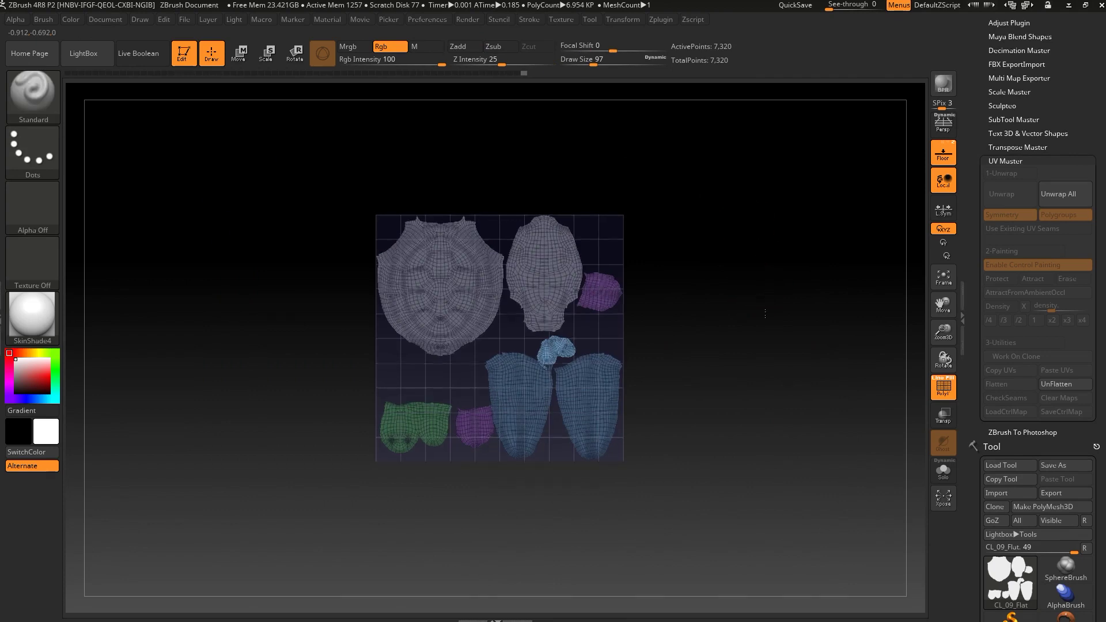
{"action": "key", "text": "f"}
- Rotate the light-blue island into the gap below the purple island, then clear the mask
{"action": "key", "text": "w"}
{"action": "left_click_drag", "start_coordinate": [459, 468], "coordinate": [549, 350], "text": "alt"}
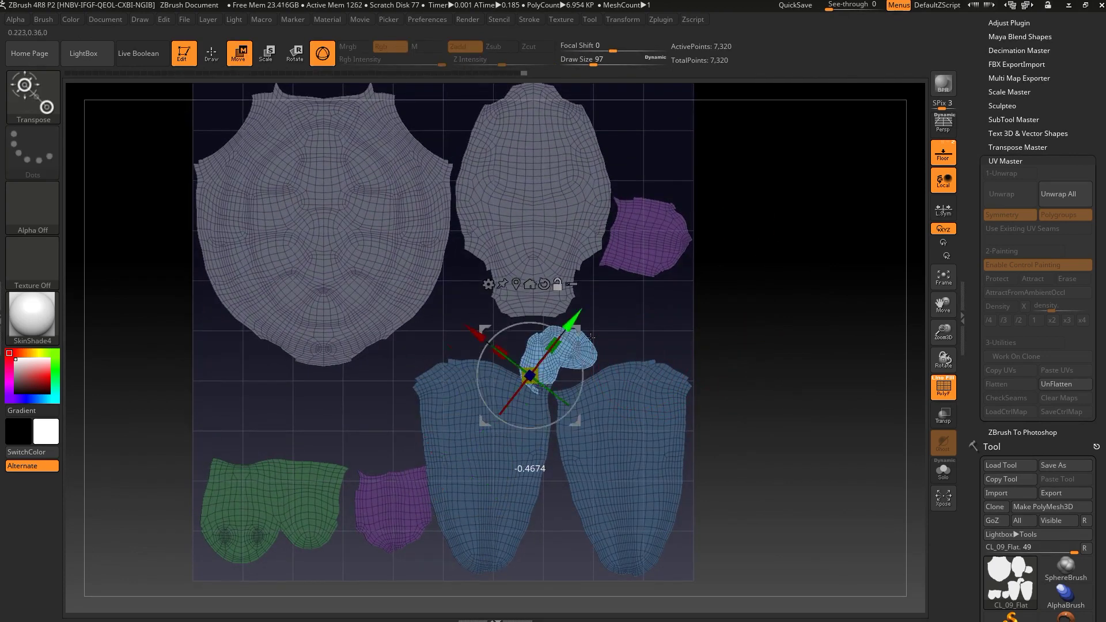
{"action": "mouse_move", "coordinate": [569, 303]}
{"action": "left_mouse_down"}
{"action": "mouse_move", "coordinate": [673, 279]}
{"action": "mouse_move", "coordinate": [673, 261]}
{"action": "left_mouse_up"}
{"action": "key", "text": "q"}
{"action": "left_click_drag", "start_coordinate": [808, 323], "coordinate": [703, 286], "text": "alt"}
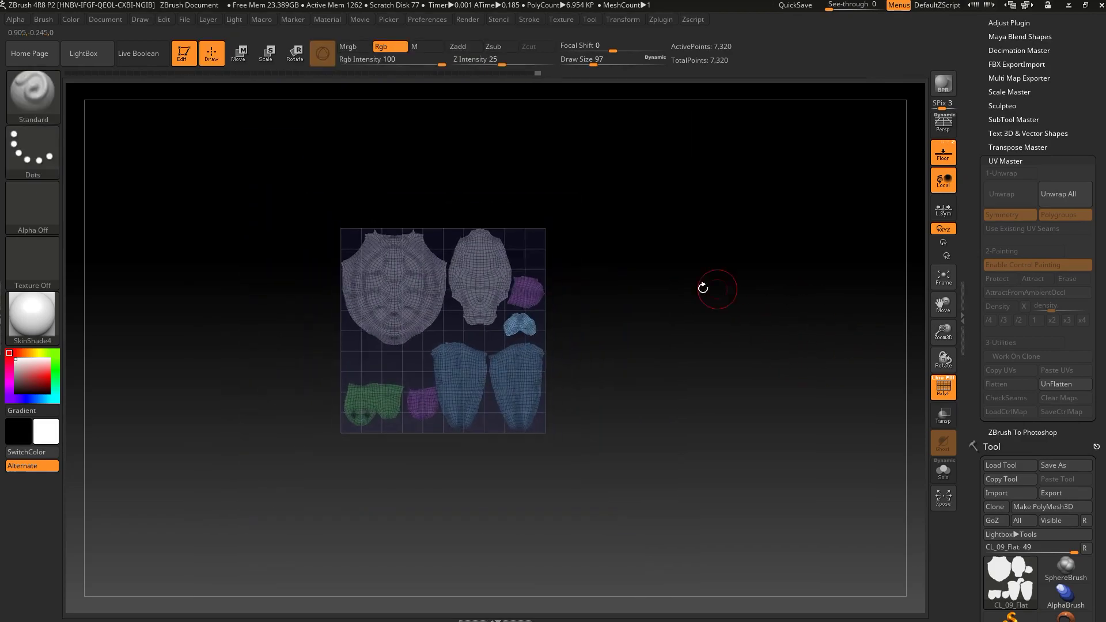
{"action": "mouse_move", "coordinate": [321, 238]}
{"action": "left_mouse_down", "text": "ctrl"}
{"action": "mouse_move", "coordinate": [650, 514]}
{"action": "mouse_move", "coordinate": [724, 348]}
{"action": "mouse_move", "coordinate": [760, 371]}
{"action": "mouse_move", "coordinate": [791, 437]}
{"action": "left_mouse_up", "text": "ctrl"}
{"action": "key", "text": "f"}
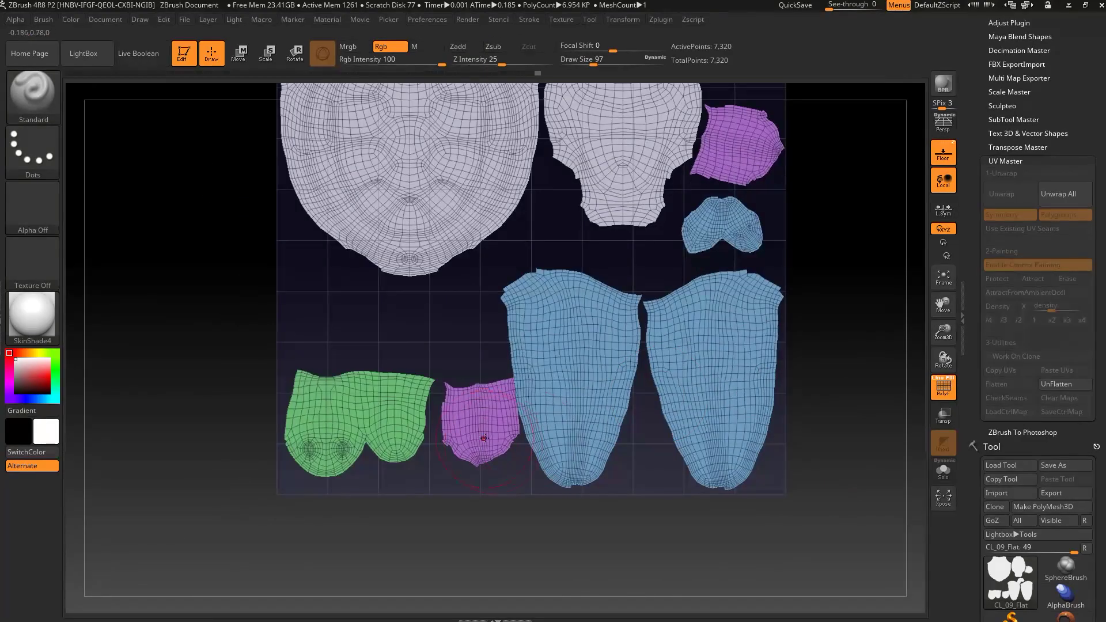
- Hide the two purple islands and mask all the remaining visible islands
{"action": "key", "text": "ctrl+shift"}
{"action": "left_click", "coordinate": [485, 427], "text": "ctrl+shift"}
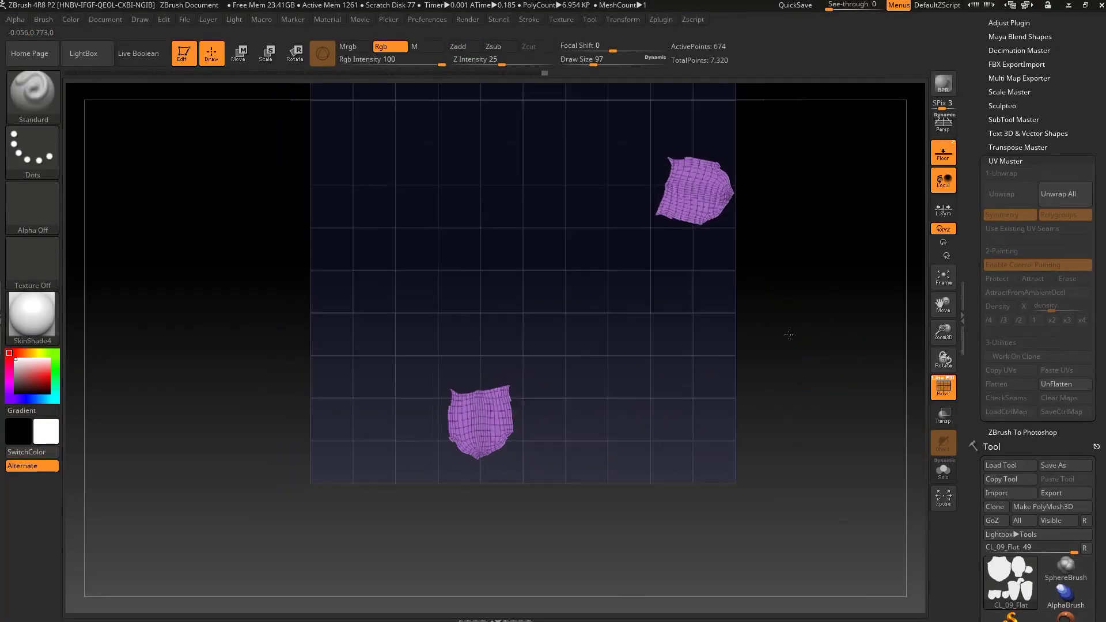
{"action": "left_click_drag", "start_coordinate": [484, 415], "coordinate": [744, 274], "text": "alt"}
{"action": "left_click", "coordinate": [743, 275], "text": "ctrl+shift"}
{"action": "left_click_drag", "start_coordinate": [260, 156], "coordinate": [738, 532], "text": "ctrl+shift"}
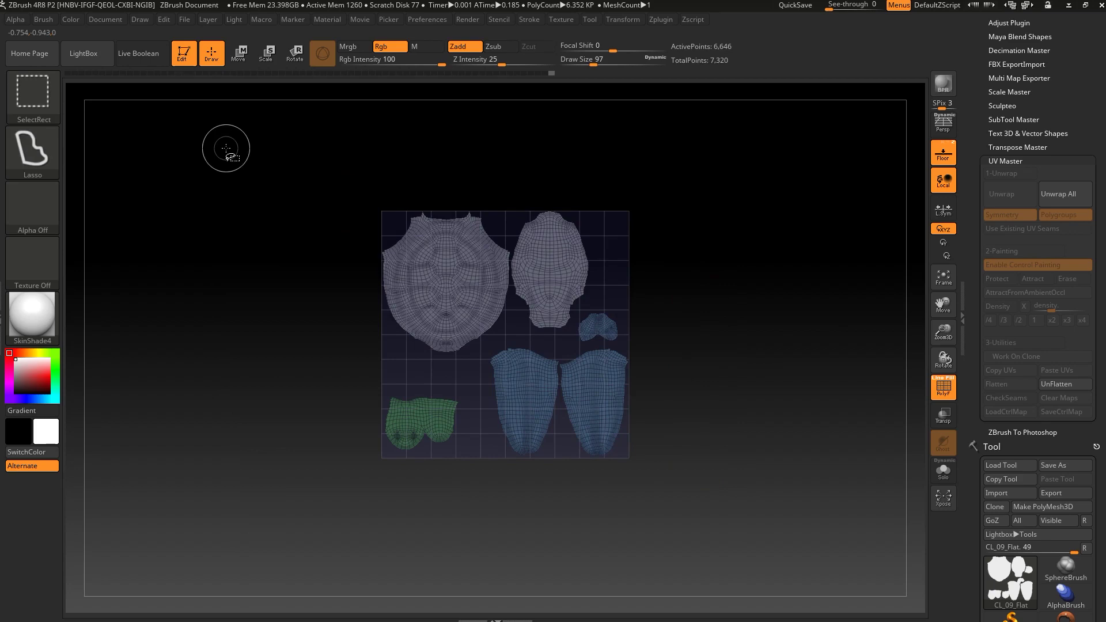
- Unhide the purple islands, leaving them the only unmasked parts
{"action": "mouse_move", "coordinate": [227, 149]}
{"action": "left_mouse_down", "text": "ctrl+shift"}
{"action": "mouse_move", "coordinate": [714, 168]}
{"action": "mouse_move", "coordinate": [761, 260]}
{"action": "left_mouse_up", "text": "ctrl+shift"}
{"action": "left_click_drag", "start_coordinate": [548, 118], "coordinate": [810, 254], "text": "ctrl+shift"}
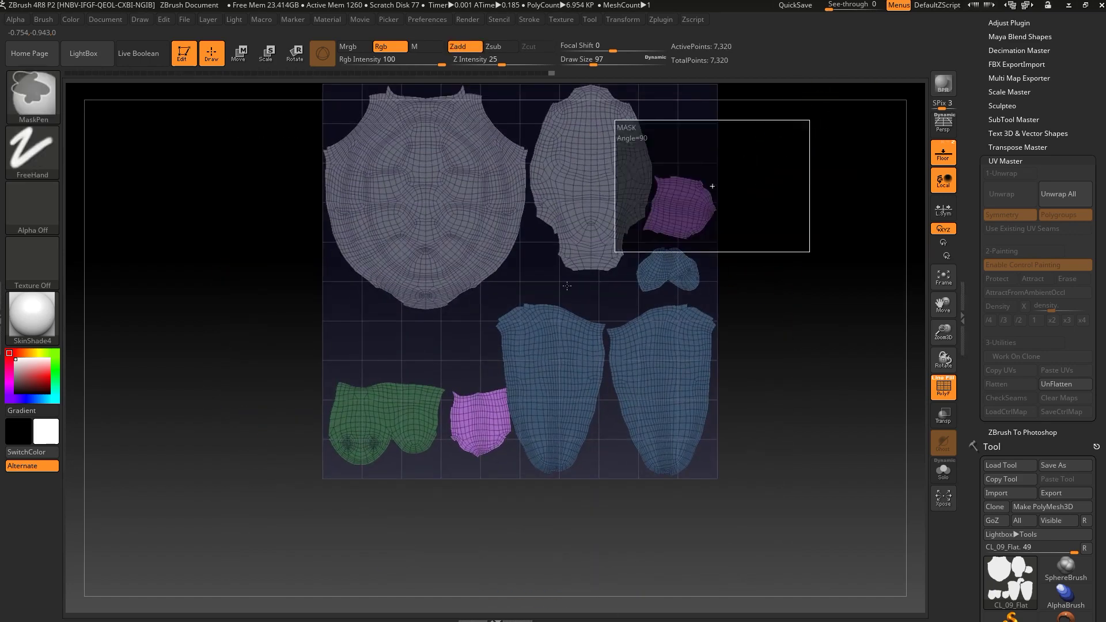
{"action": "left_click_drag", "start_coordinate": [761, 302], "coordinate": [487, 441], "text": "alt"}
{"action": "key", "text": "w"}
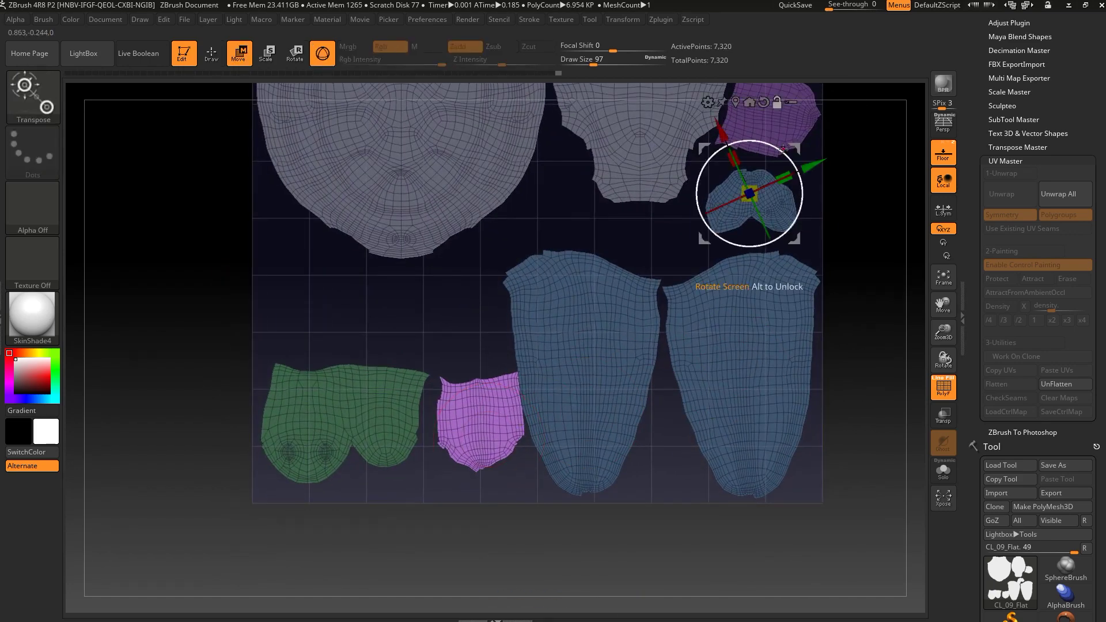
- Drag the lower purple island up and left to sit just above the green island
{"action": "left_click", "coordinate": [452, 412]}
{"action": "left_click_drag", "start_coordinate": [509, 359], "coordinate": [316, 244]}
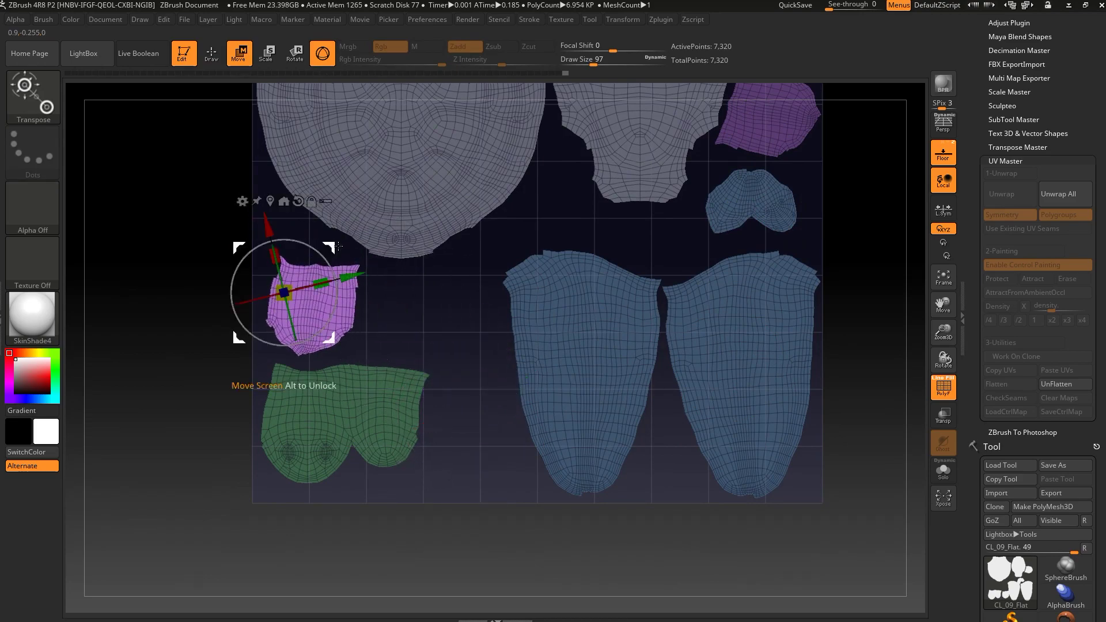
{"action": "key", "text": "q"}
{"action": "mouse_move", "coordinate": [311, 518]}
{"action": "left_mouse_down"}
{"action": "mouse_move", "coordinate": [566, 538]}
{"action": "mouse_move", "coordinate": [649, 433]}
{"action": "mouse_move", "coordinate": [672, 375]}
{"action": "left_mouse_up"}
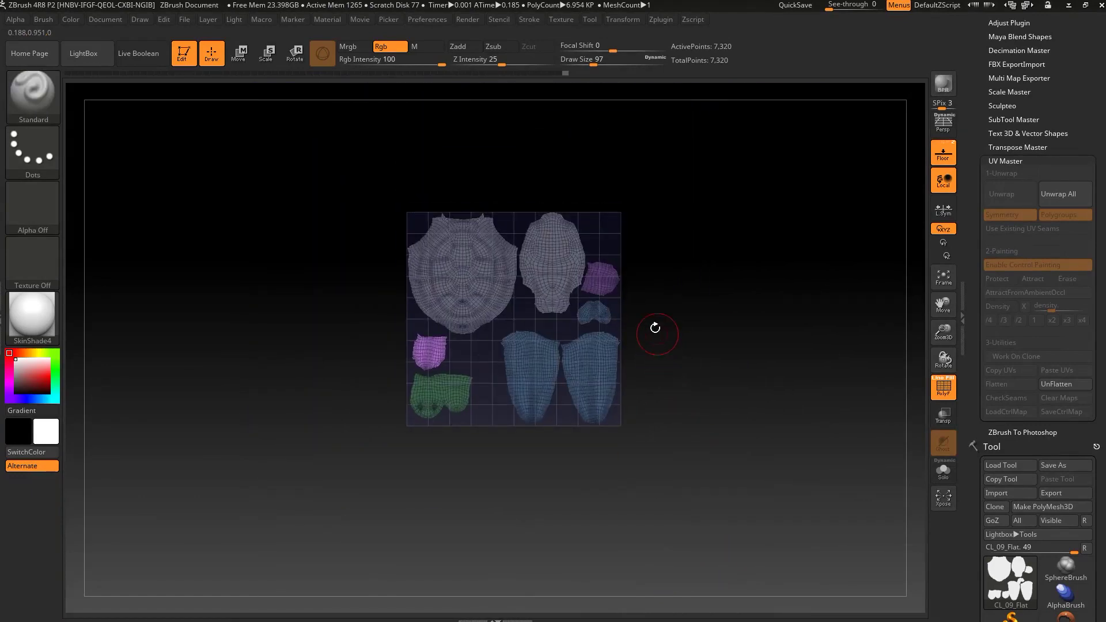
- Clear the mask, hide polygroup colours and unflatten the layout back into the 3D turtle
{"action": "left_click_drag", "start_coordinate": [249, 141], "coordinate": [698, 460], "text": "ctrl"}
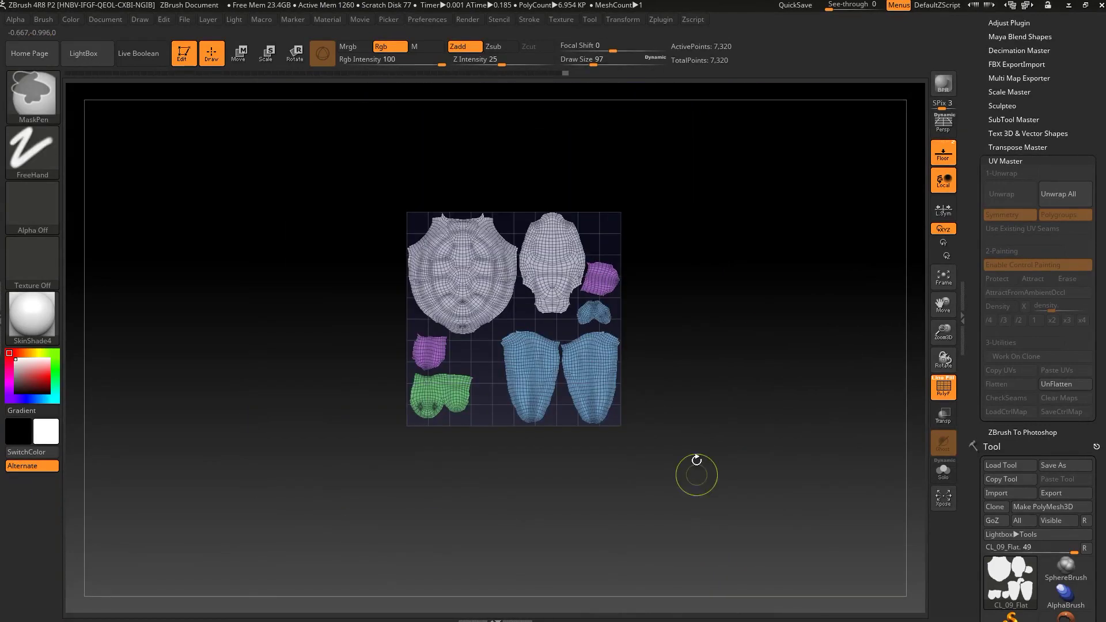
{"action": "left_click", "coordinate": [944, 389]}
{"action": "left_click", "coordinate": [1063, 383]}
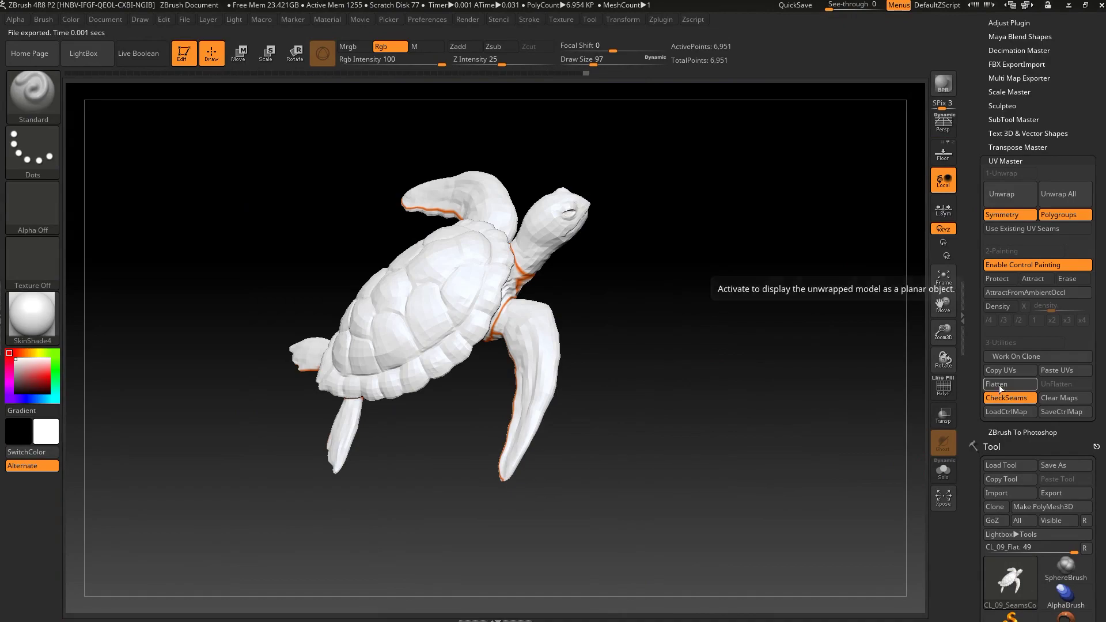
{"action": "left_click", "coordinate": [999, 384]}
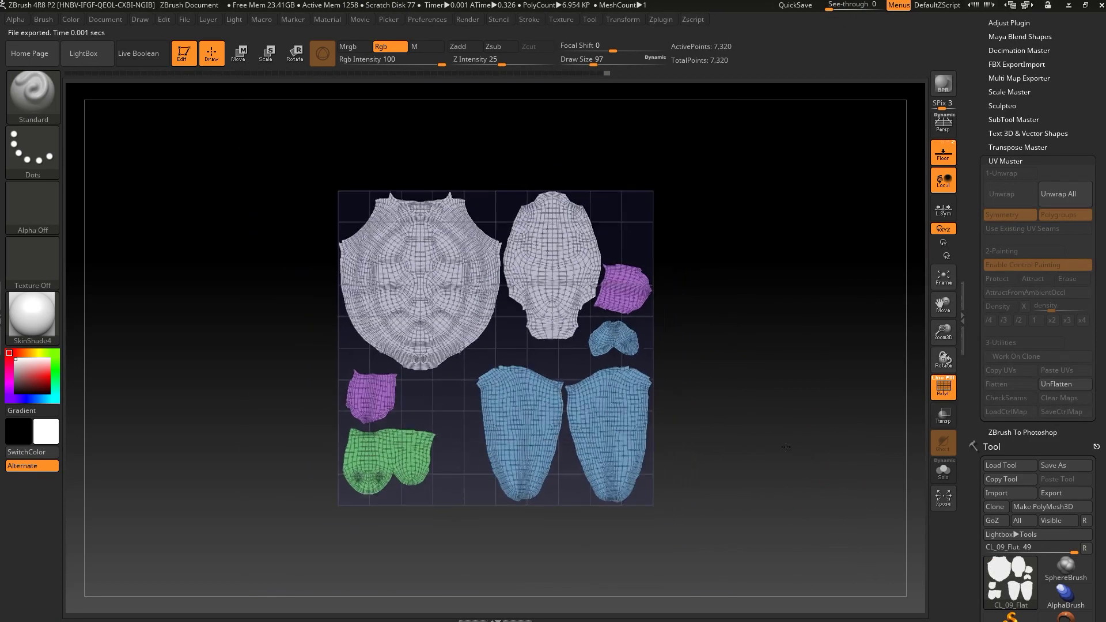
{"action": "left_click", "coordinate": [1063, 385]}
{"action": "scroll", "coordinate": [1029, 363], "scroll_direction": "down", "scroll_amount": 3}
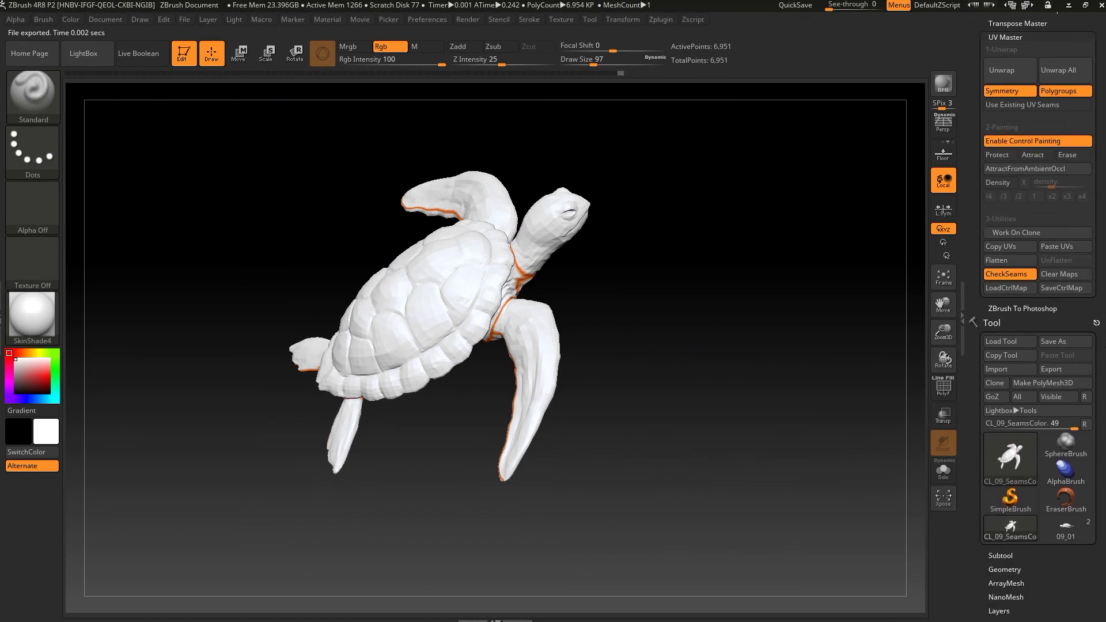
- Copy the low-poly turtle's UVs and switch to the high-poly 09_01 turtle
{"action": "left_click", "coordinate": [1005, 218]}
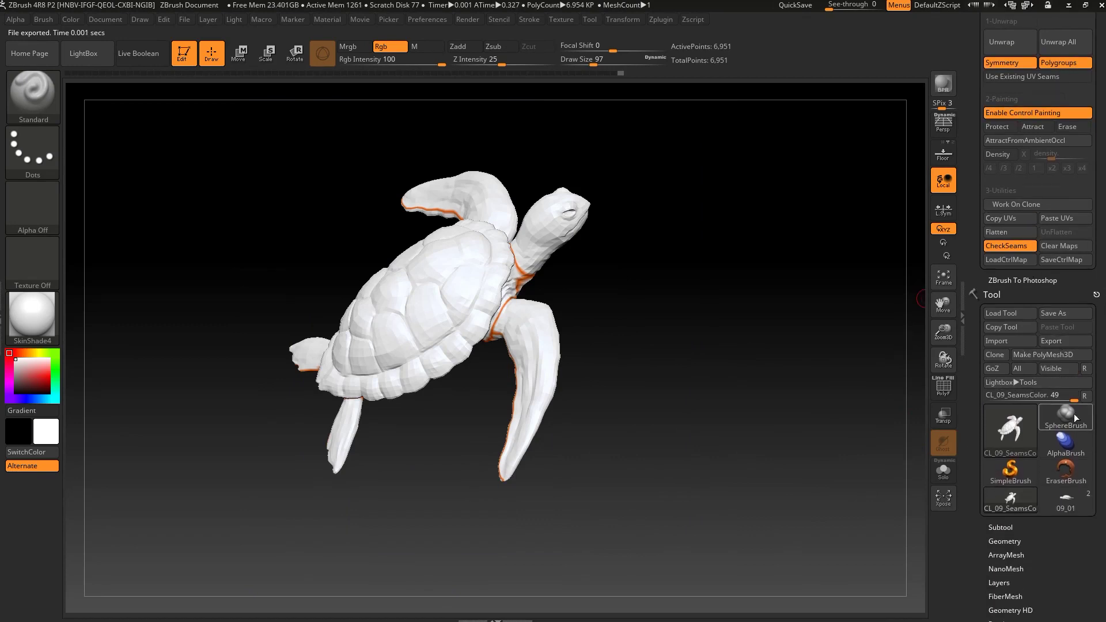
{"action": "left_click_drag", "start_coordinate": [1086, 542], "coordinate": [1087, 497]}
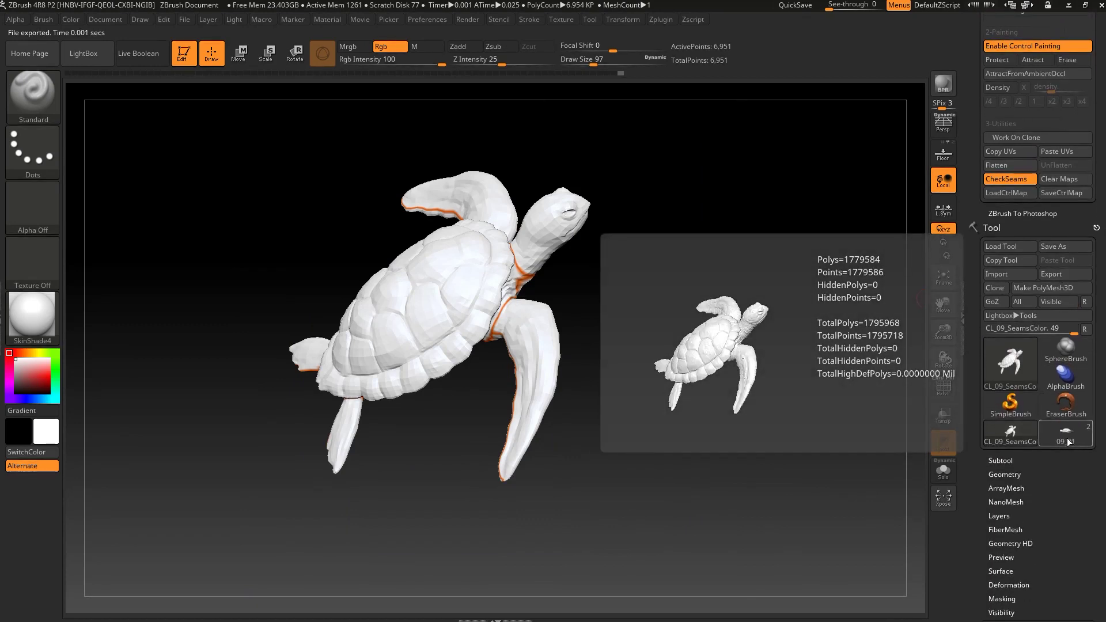
{"action": "left_click", "coordinate": [1072, 441]}
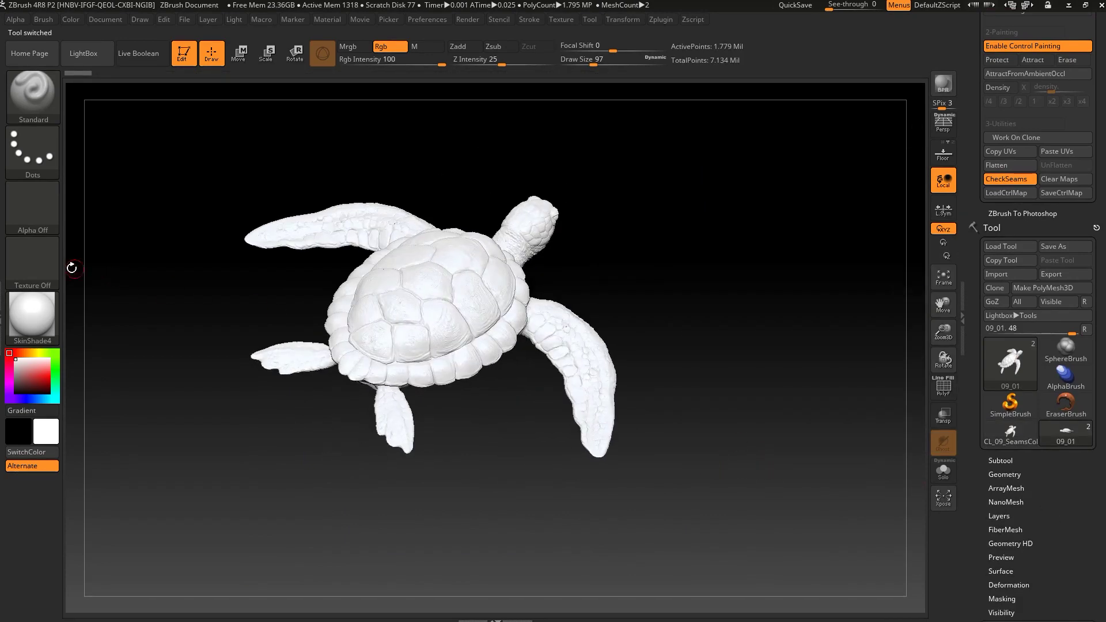
- Apply the grey BasicMaterial2 and paste the copied UVs onto the high-poly turtle
{"action": "left_click", "coordinate": [32, 315]}
{"action": "left_click", "coordinate": [219, 504]}
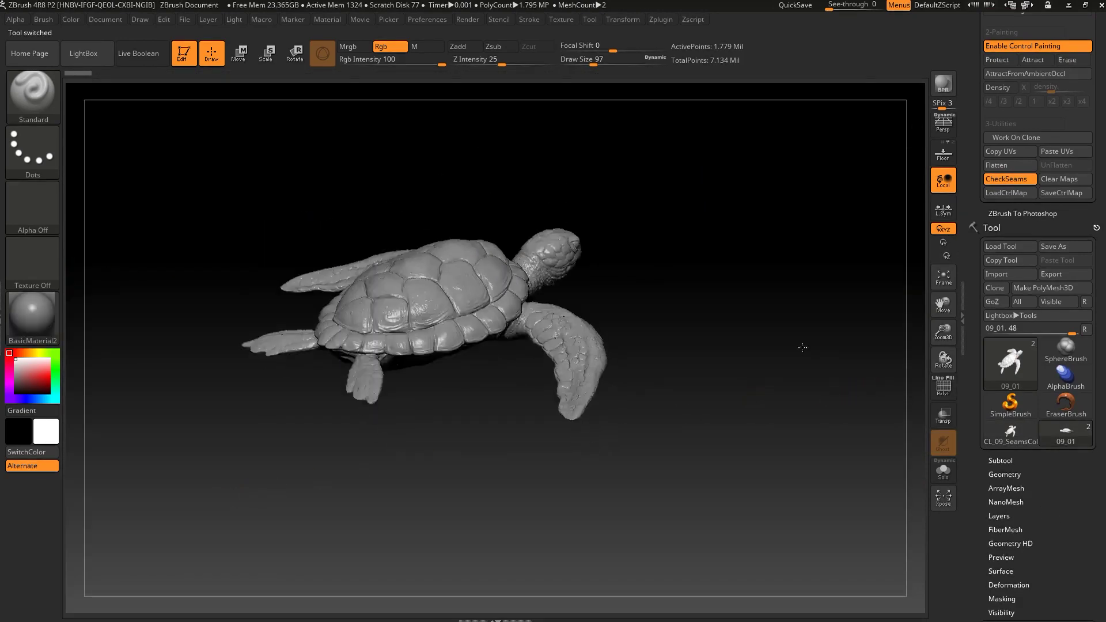
{"action": "left_click_drag", "start_coordinate": [620, 426], "coordinate": [796, 328]}
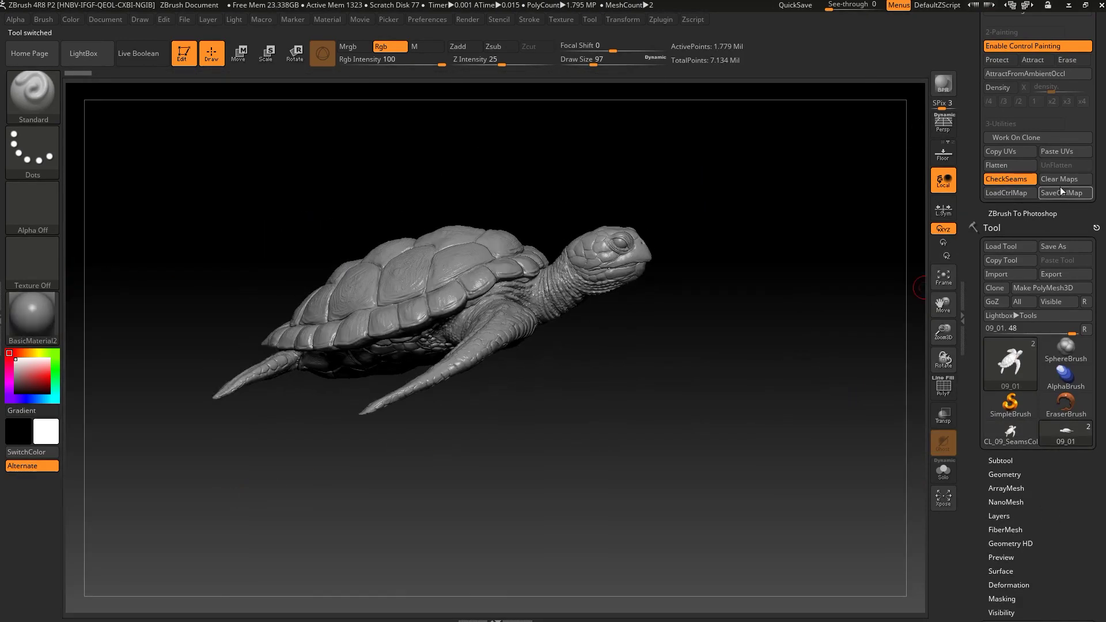
{"action": "left_click", "coordinate": [1059, 154]}
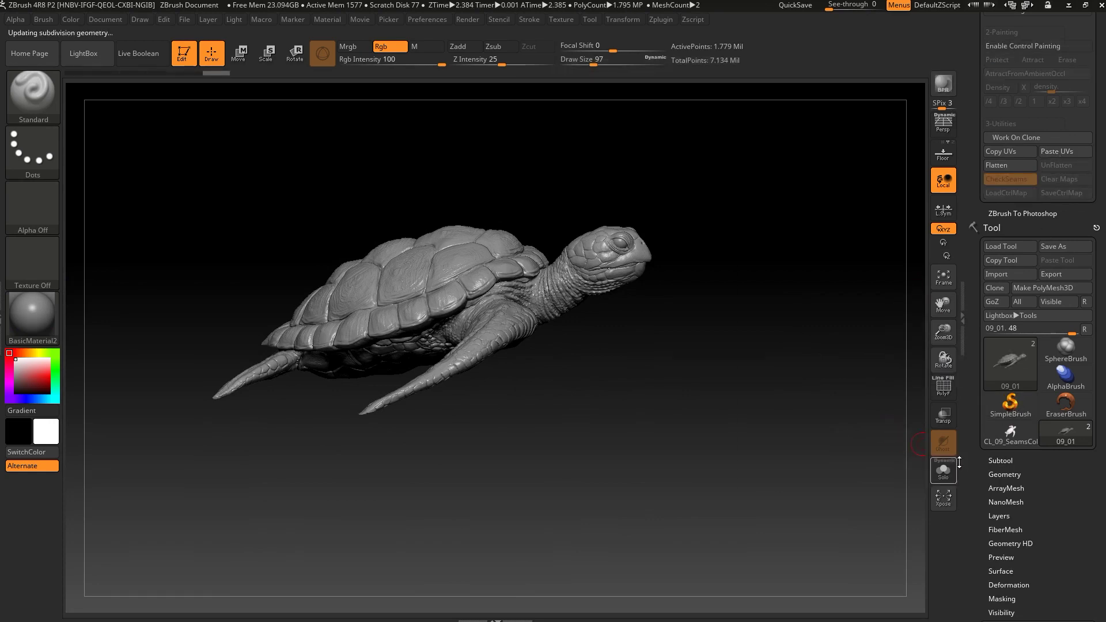
{"action": "scroll", "coordinate": [1005, 516], "scroll_direction": "down", "scroll_amount": 3}
- Create a texture map for the turtle via Texture Map > New From Polypaint
{"action": "left_click", "coordinate": [1007, 519]}
{"action": "scroll", "coordinate": [1037, 484], "scroll_direction": "down", "scroll_amount": 5}
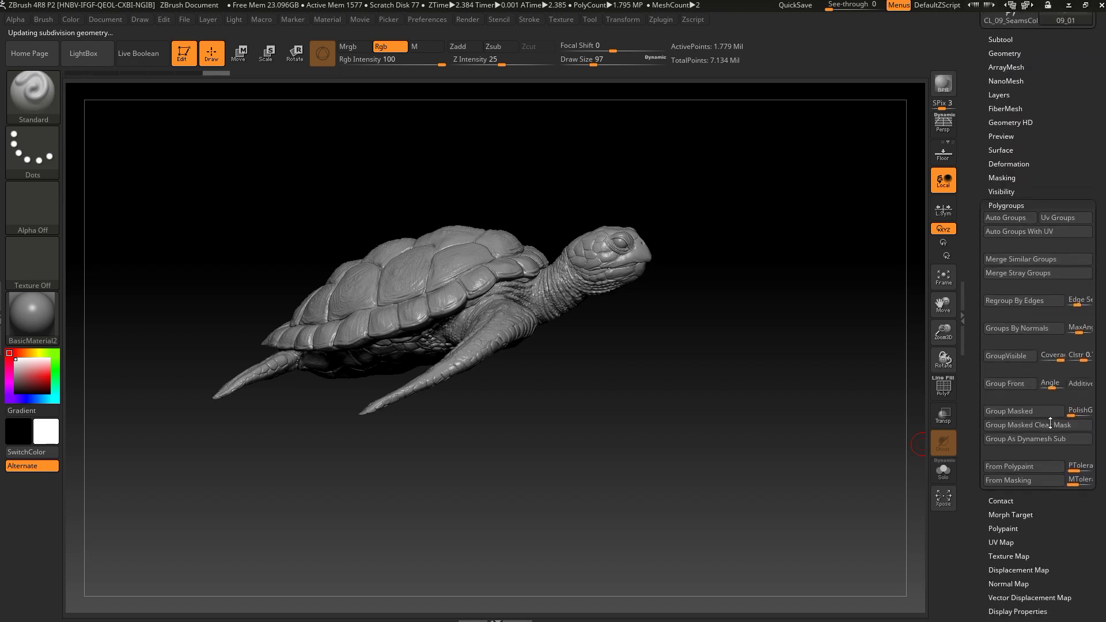
{"action": "scroll", "coordinate": [1050, 471], "scroll_direction": "down", "scroll_amount": 2}
{"action": "scroll", "coordinate": [1042, 483], "scroll_direction": "down", "scroll_amount": 1}
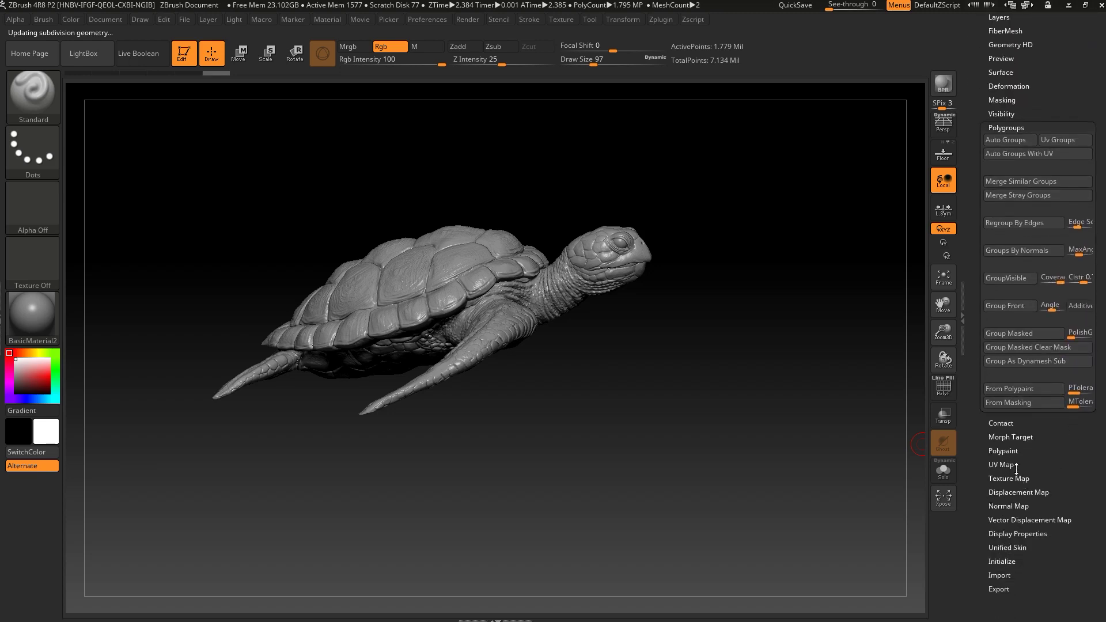
{"action": "left_click", "coordinate": [1007, 450]}
{"action": "scroll", "coordinate": [1041, 397], "scroll_direction": "up", "scroll_amount": 2}
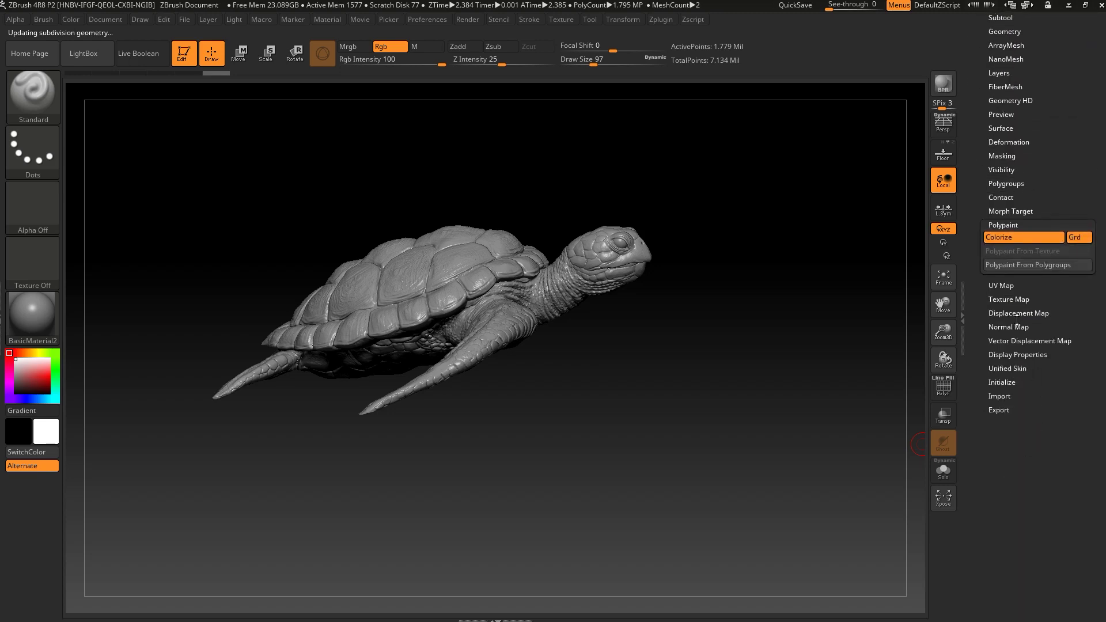
{"action": "left_click", "coordinate": [1015, 298]}
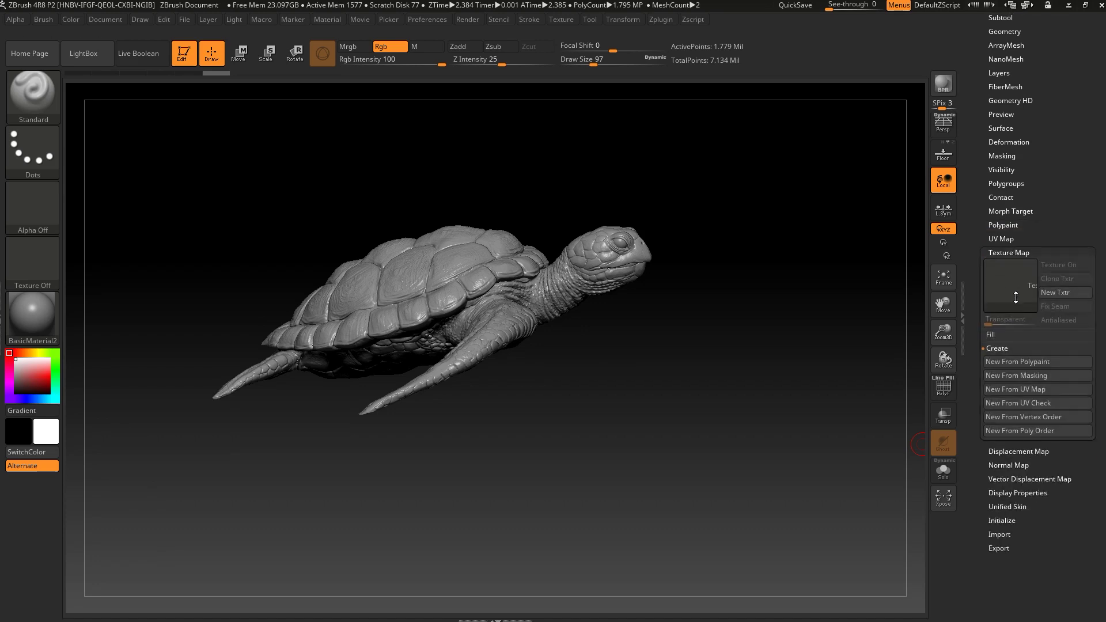
{"action": "left_click", "coordinate": [1023, 361]}
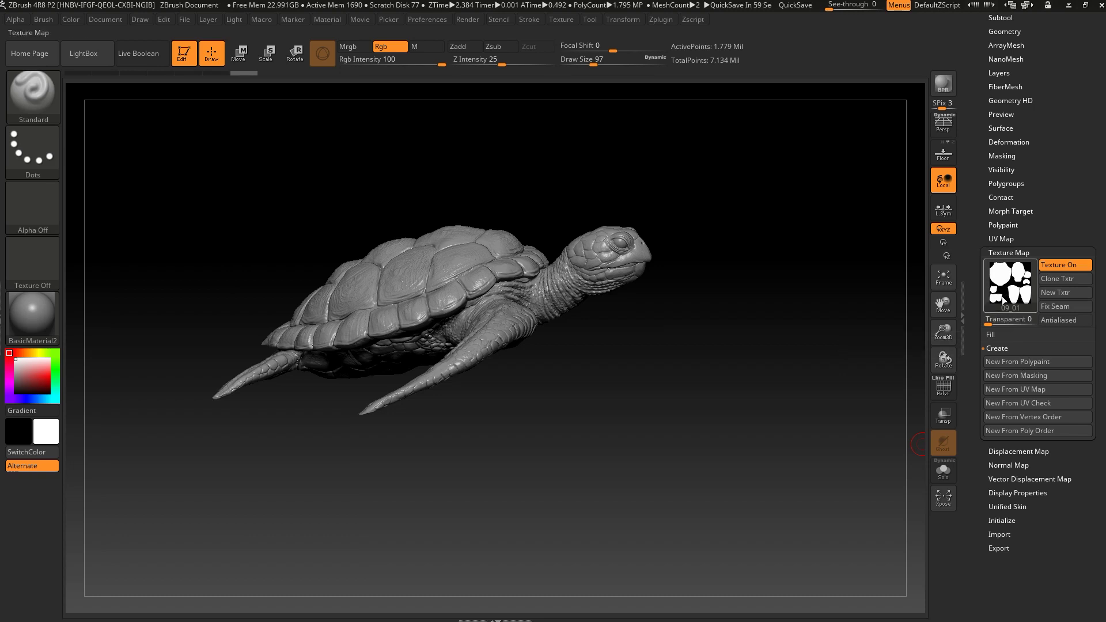
{"action": "left_click_drag", "start_coordinate": [1059, 164], "coordinate": [1061, 177]}
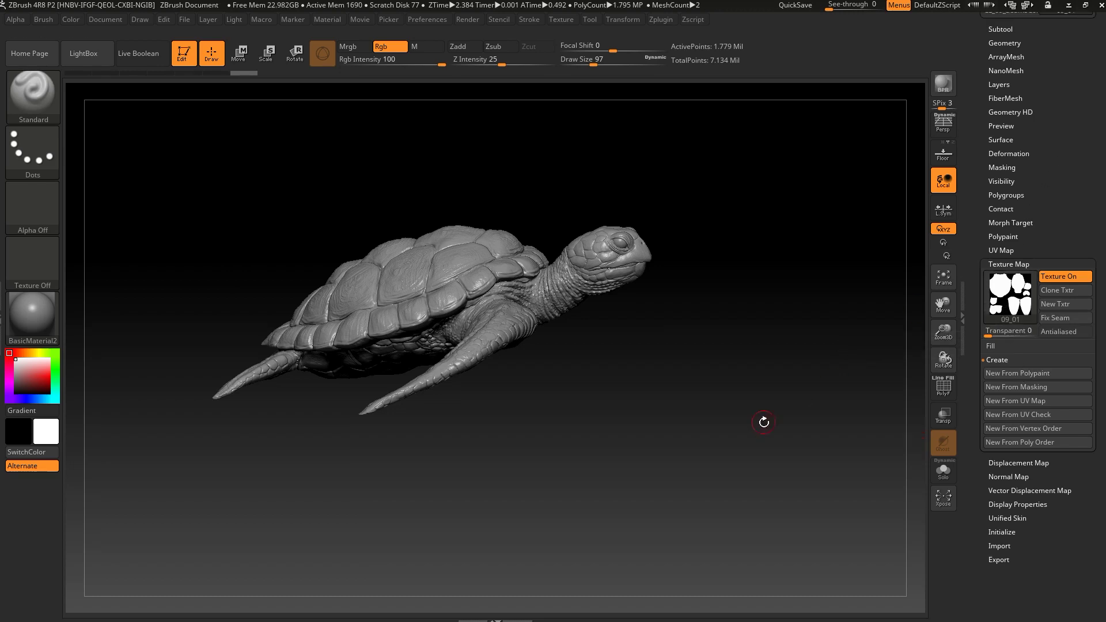
{"action": "mouse_move", "coordinate": [764, 420]}
{"action": "left_mouse_down"}
{"action": "mouse_move", "coordinate": [594, 484]}
{"action": "mouse_move", "coordinate": [675, 459]}
{"action": "mouse_move", "coordinate": [681, 470]}
{"action": "left_mouse_up"}
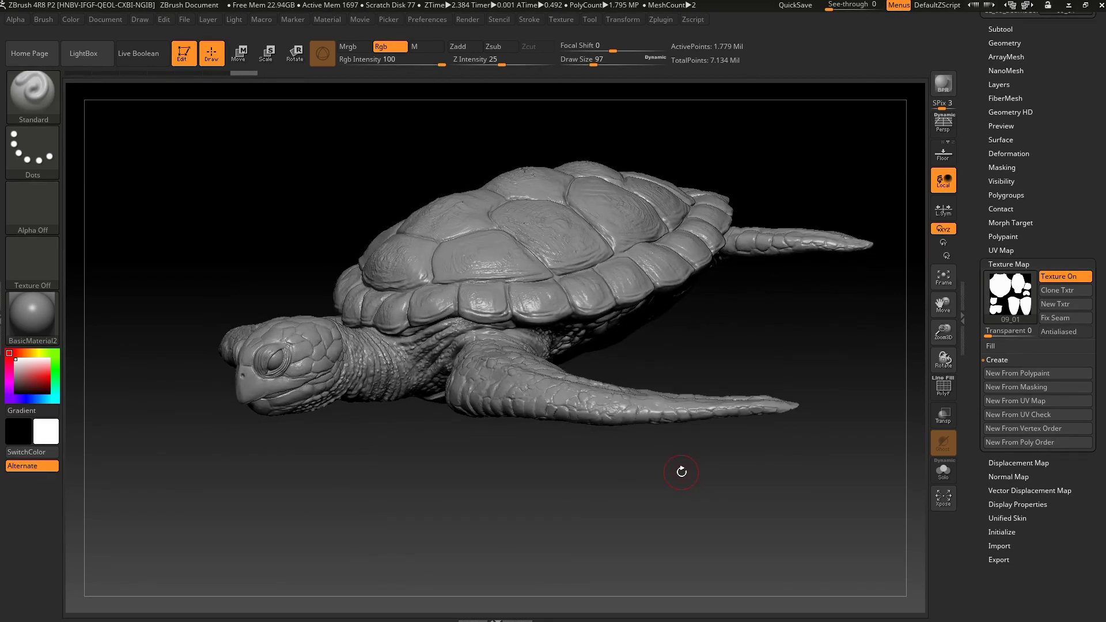